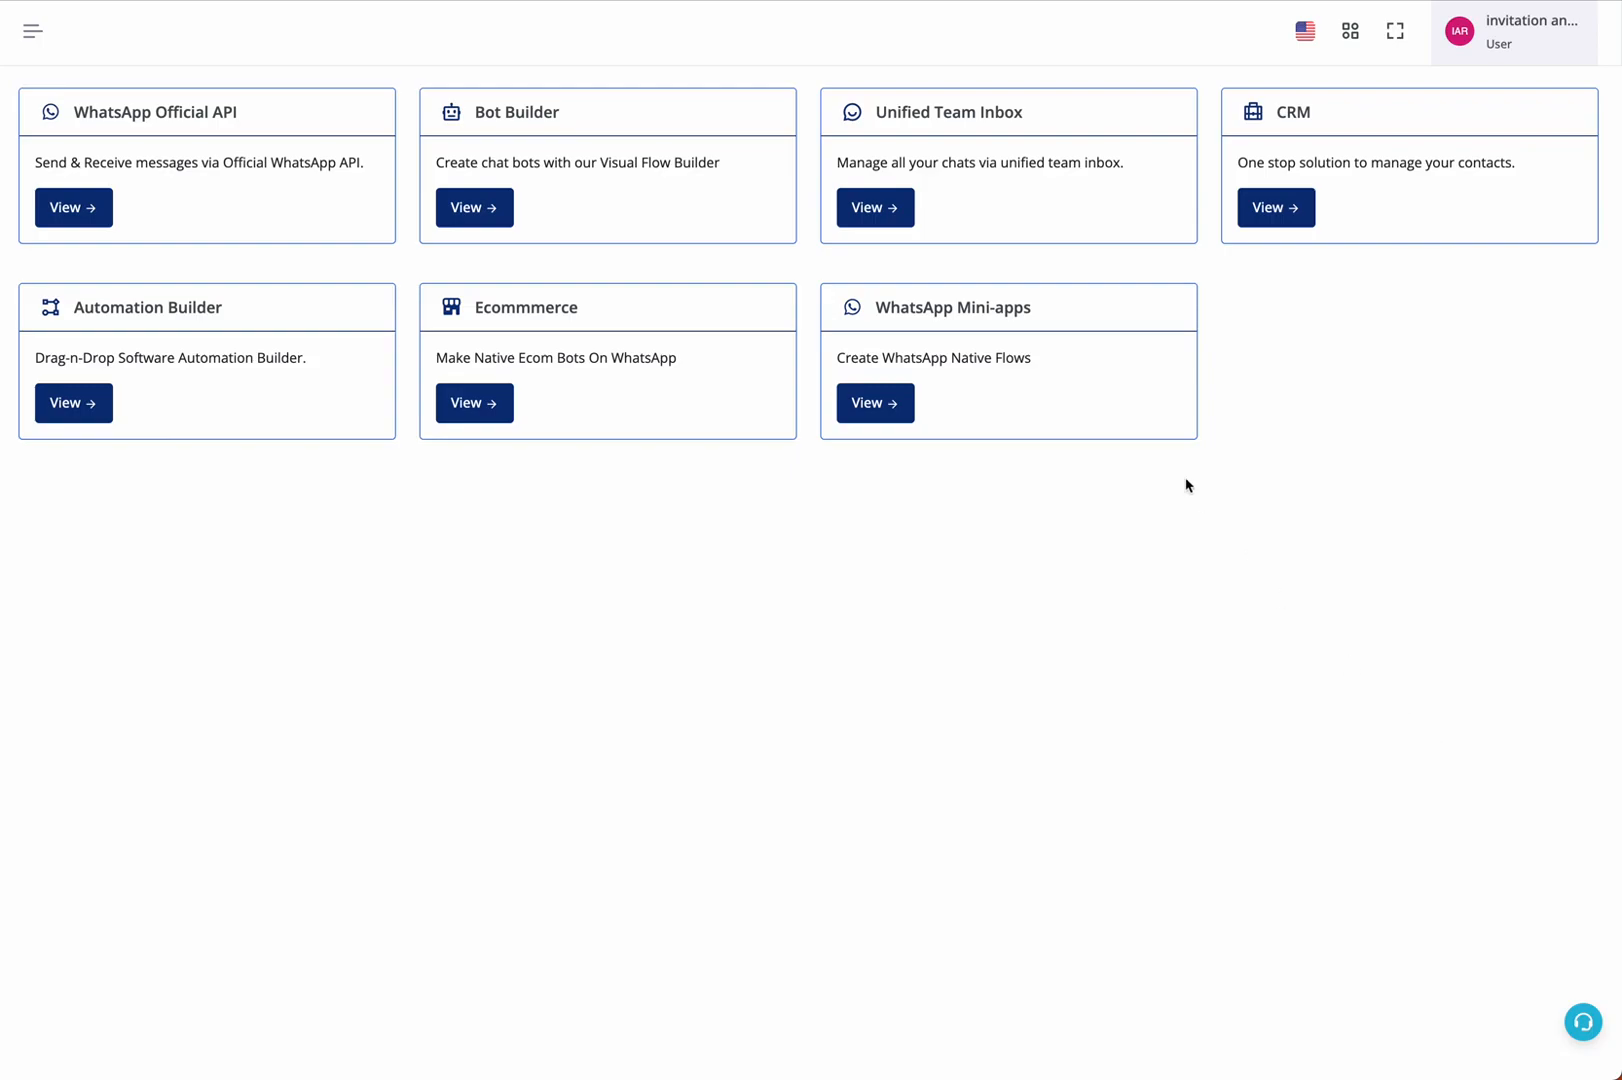
Create a new WhatsApp Mini-apps flow named test11 with the Survey category on the Invitation channel
{"action": "left_click_drag", "start_coordinate": [889, 306], "coordinate": [1035, 311]}
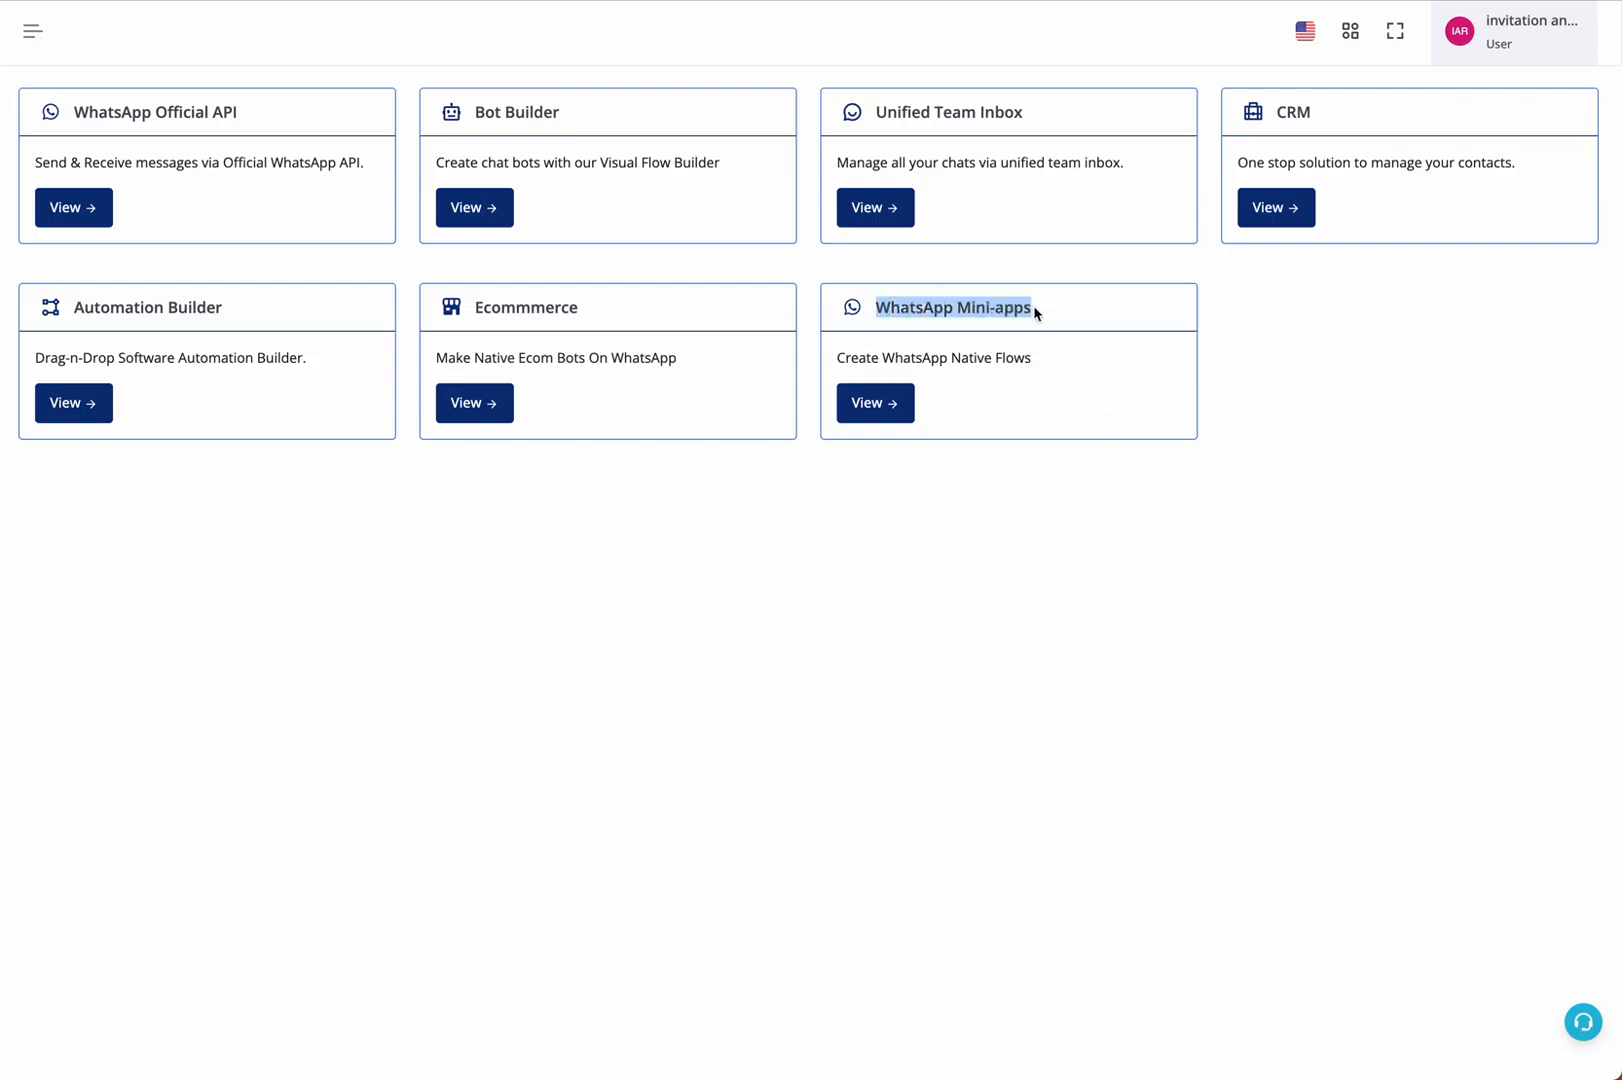
{"action": "left_click", "coordinate": [893, 410]}
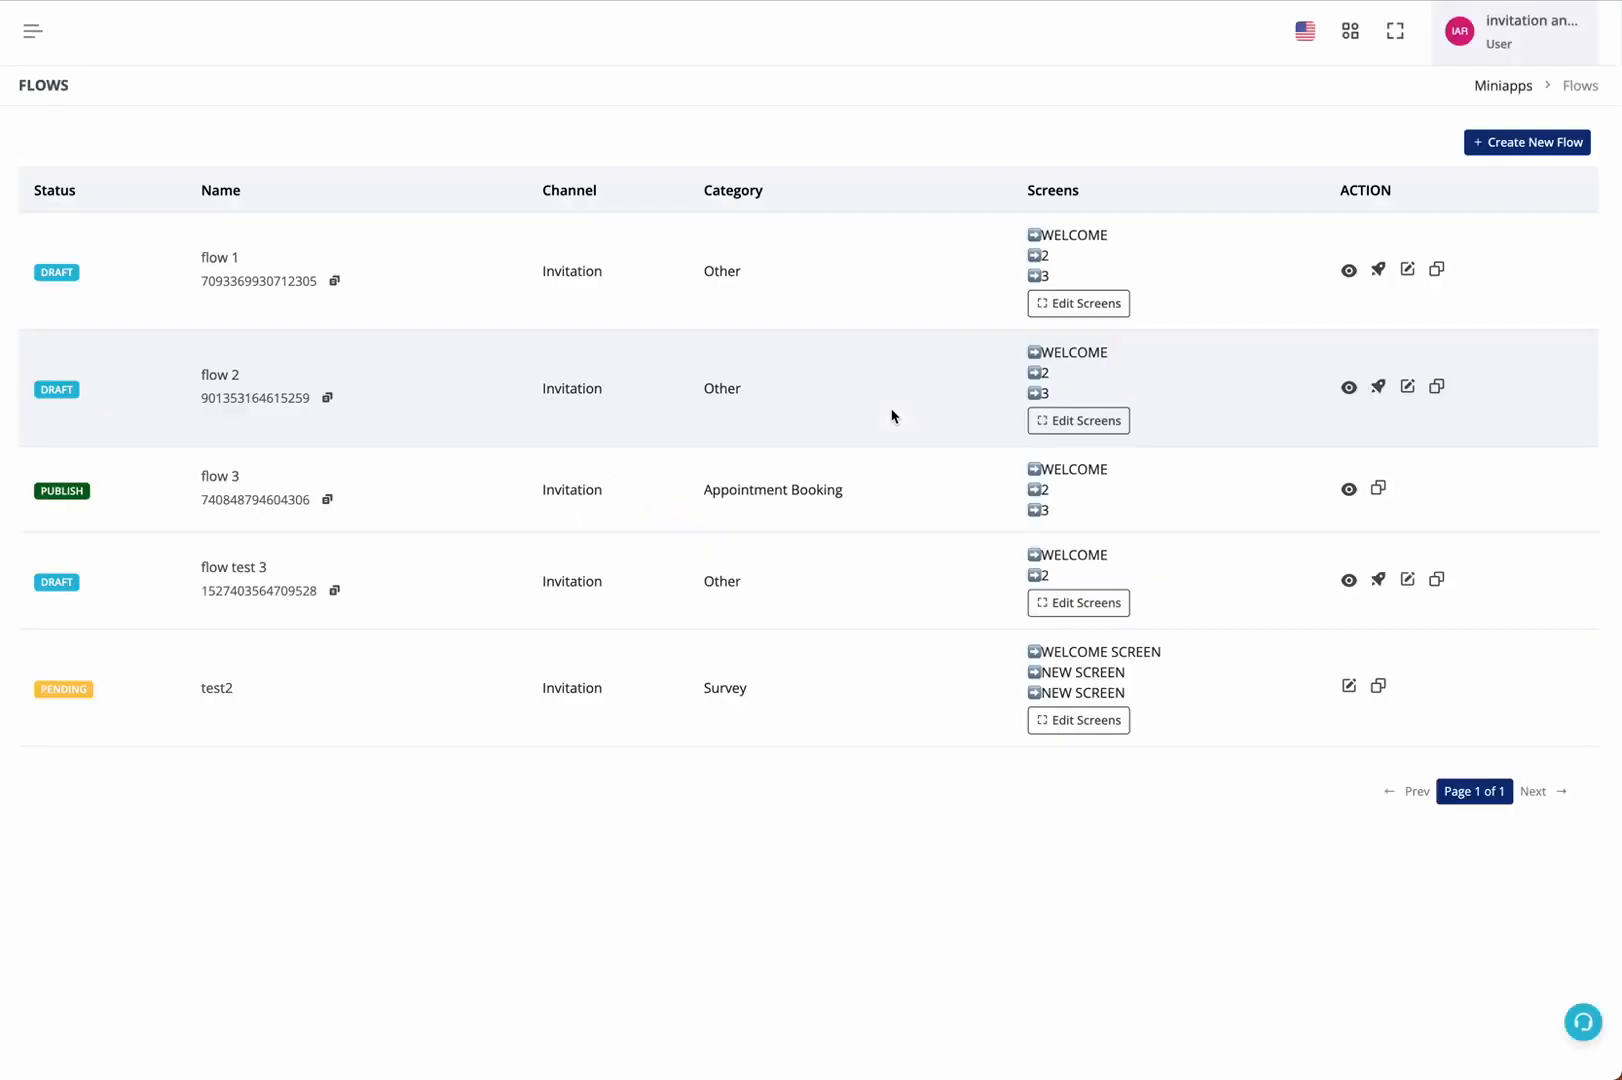
{"action": "left_click", "coordinate": [1521, 146]}
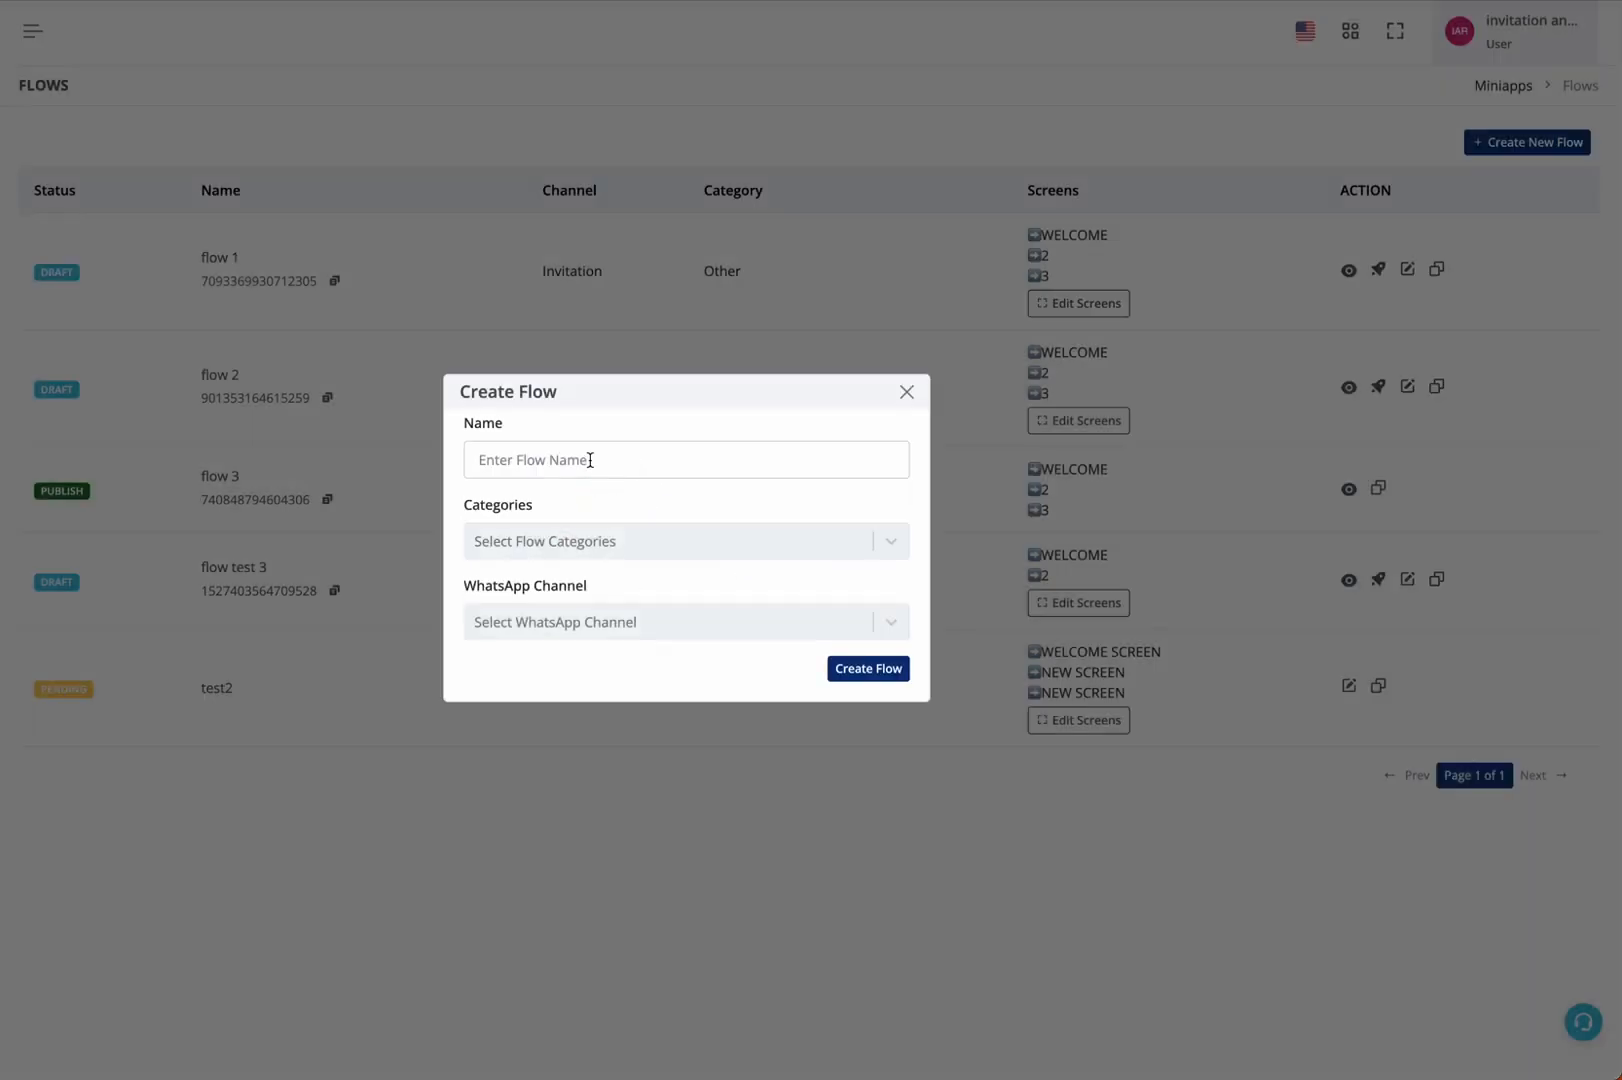
{"action": "left_click", "coordinate": [590, 460]}
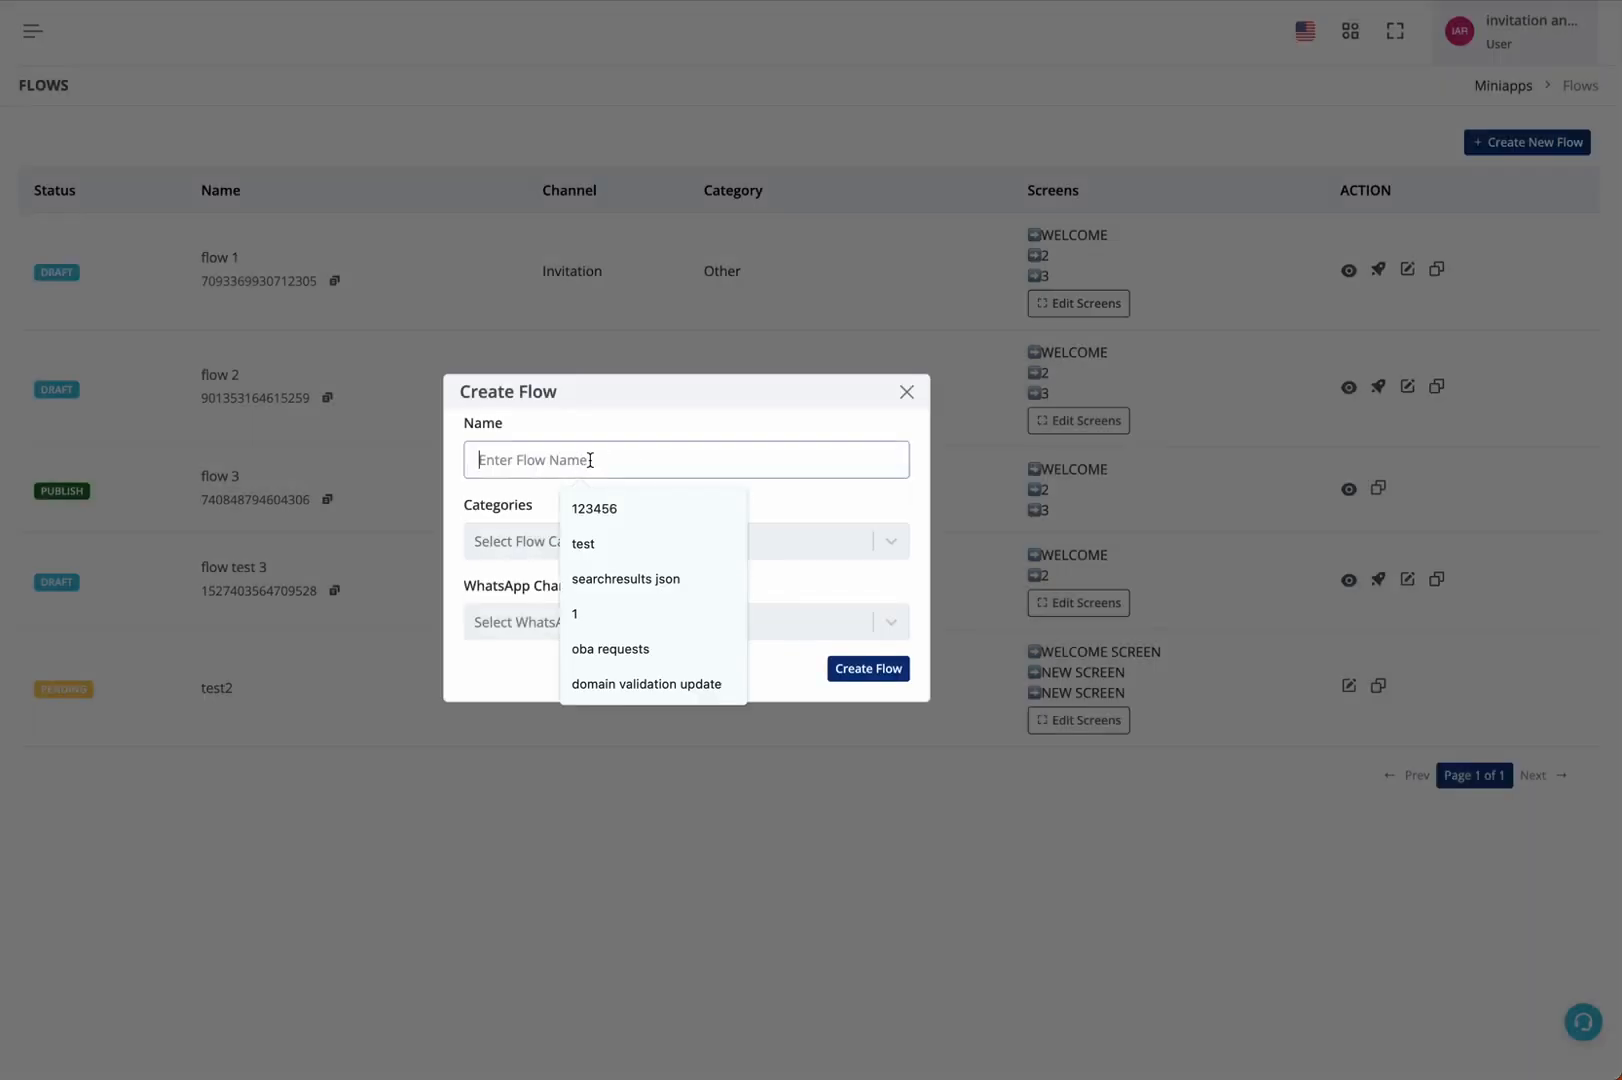
{"action": "type", "text": "test11"}
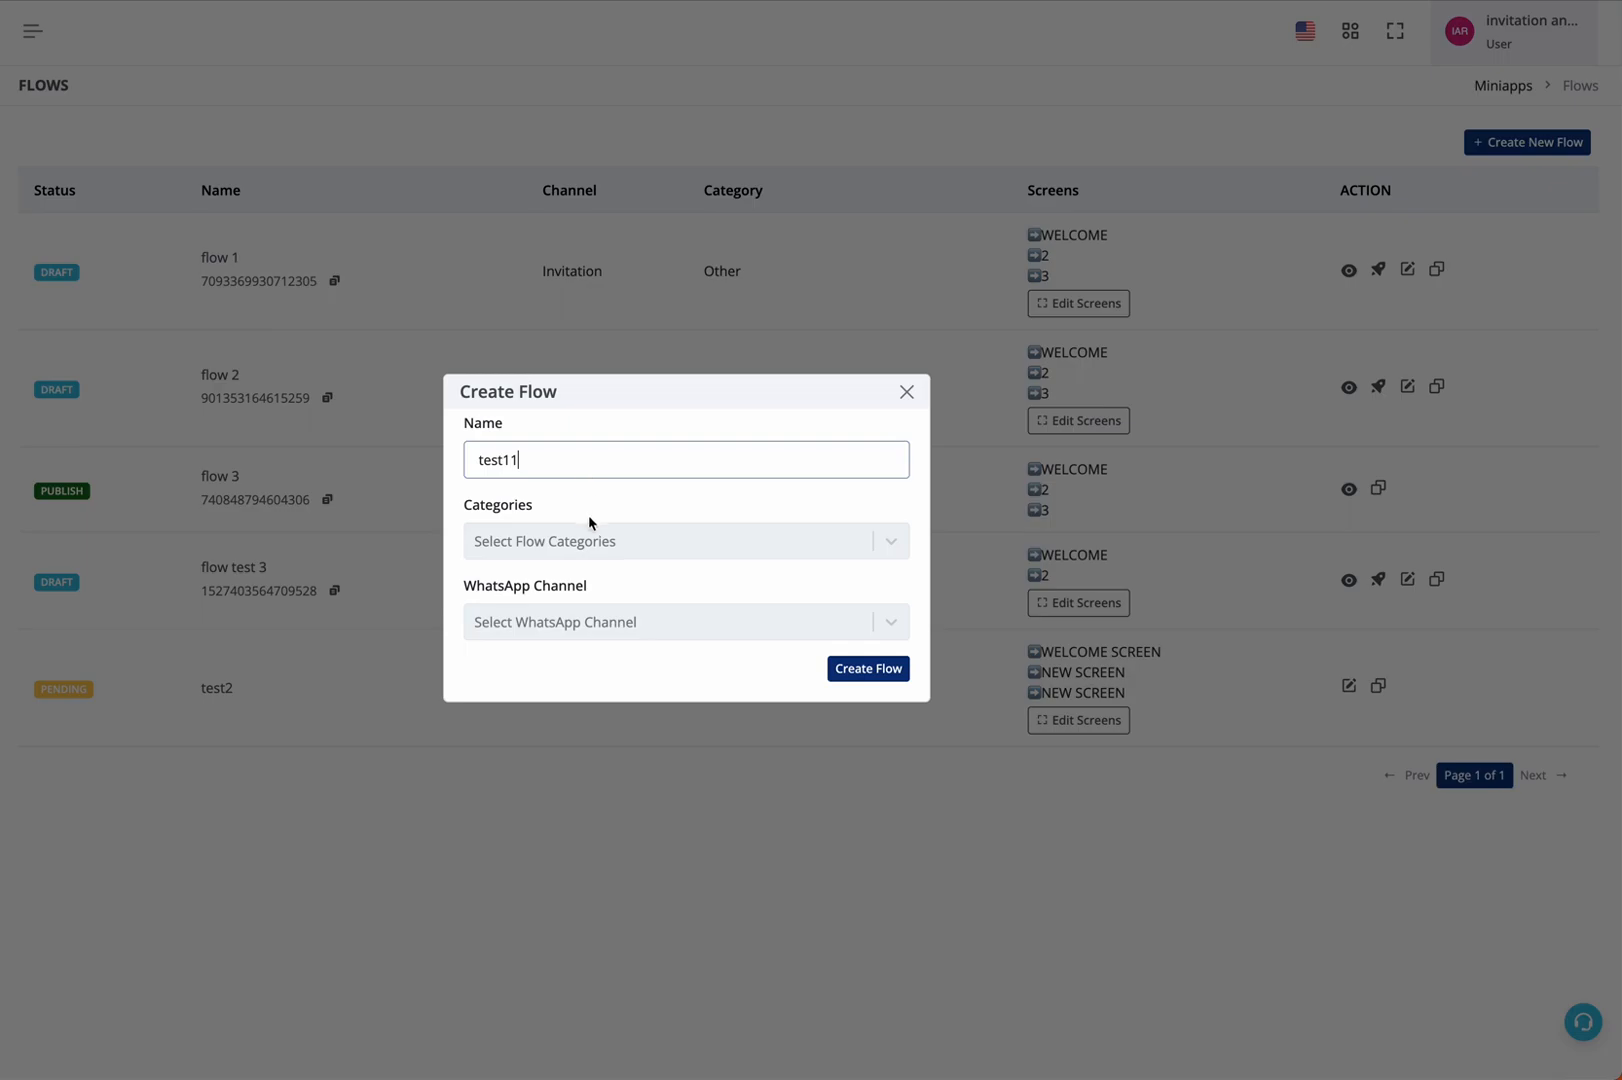
{"action": "left_click", "coordinate": [584, 545]}
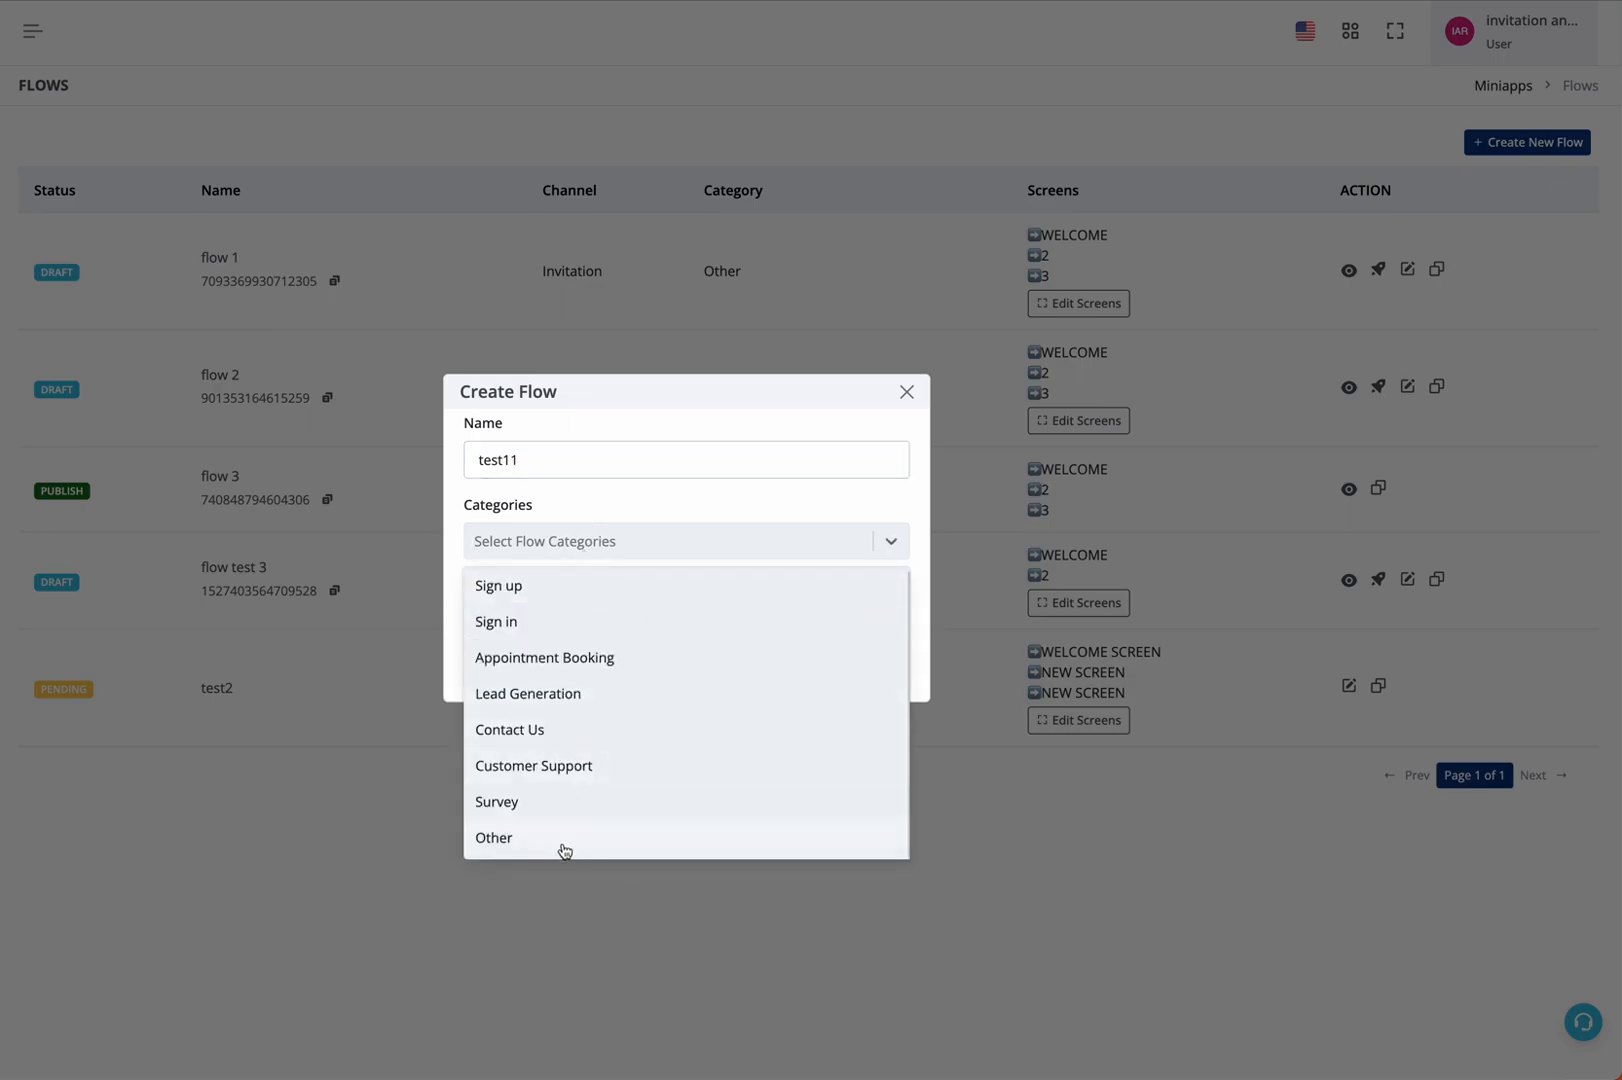
{"action": "left_click", "coordinate": [561, 802]}
{"action": "left_click", "coordinate": [601, 621]}
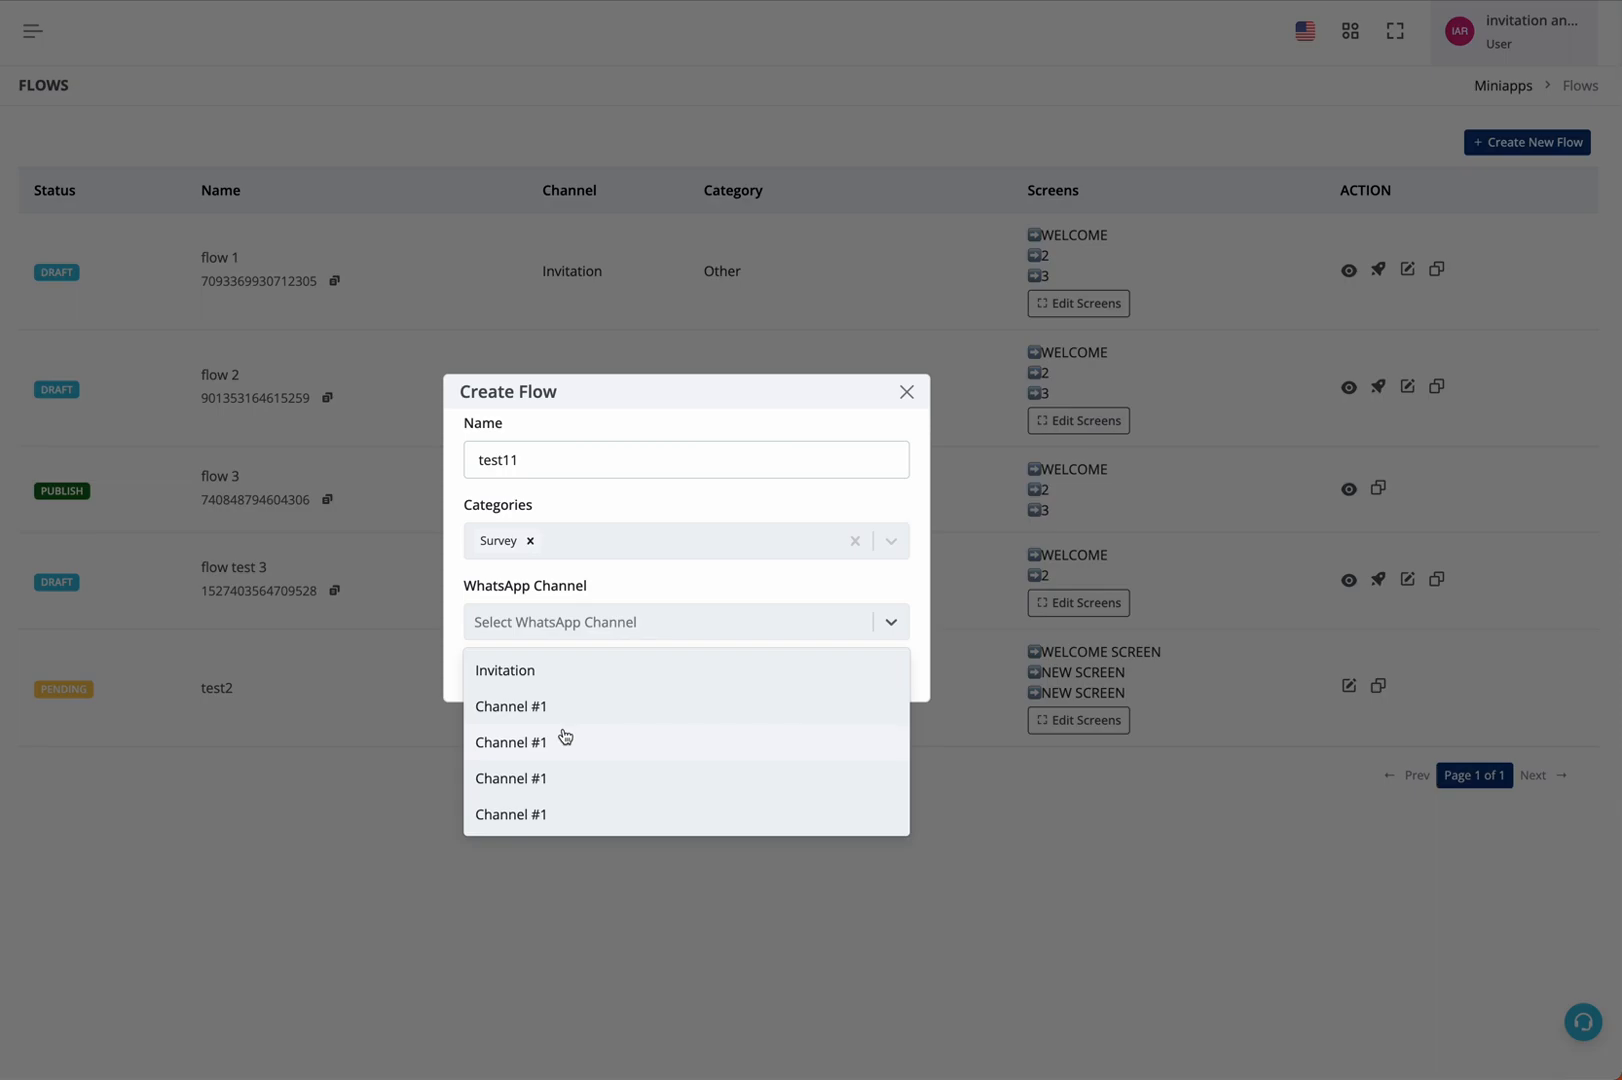
{"action": "left_click", "coordinate": [555, 671]}
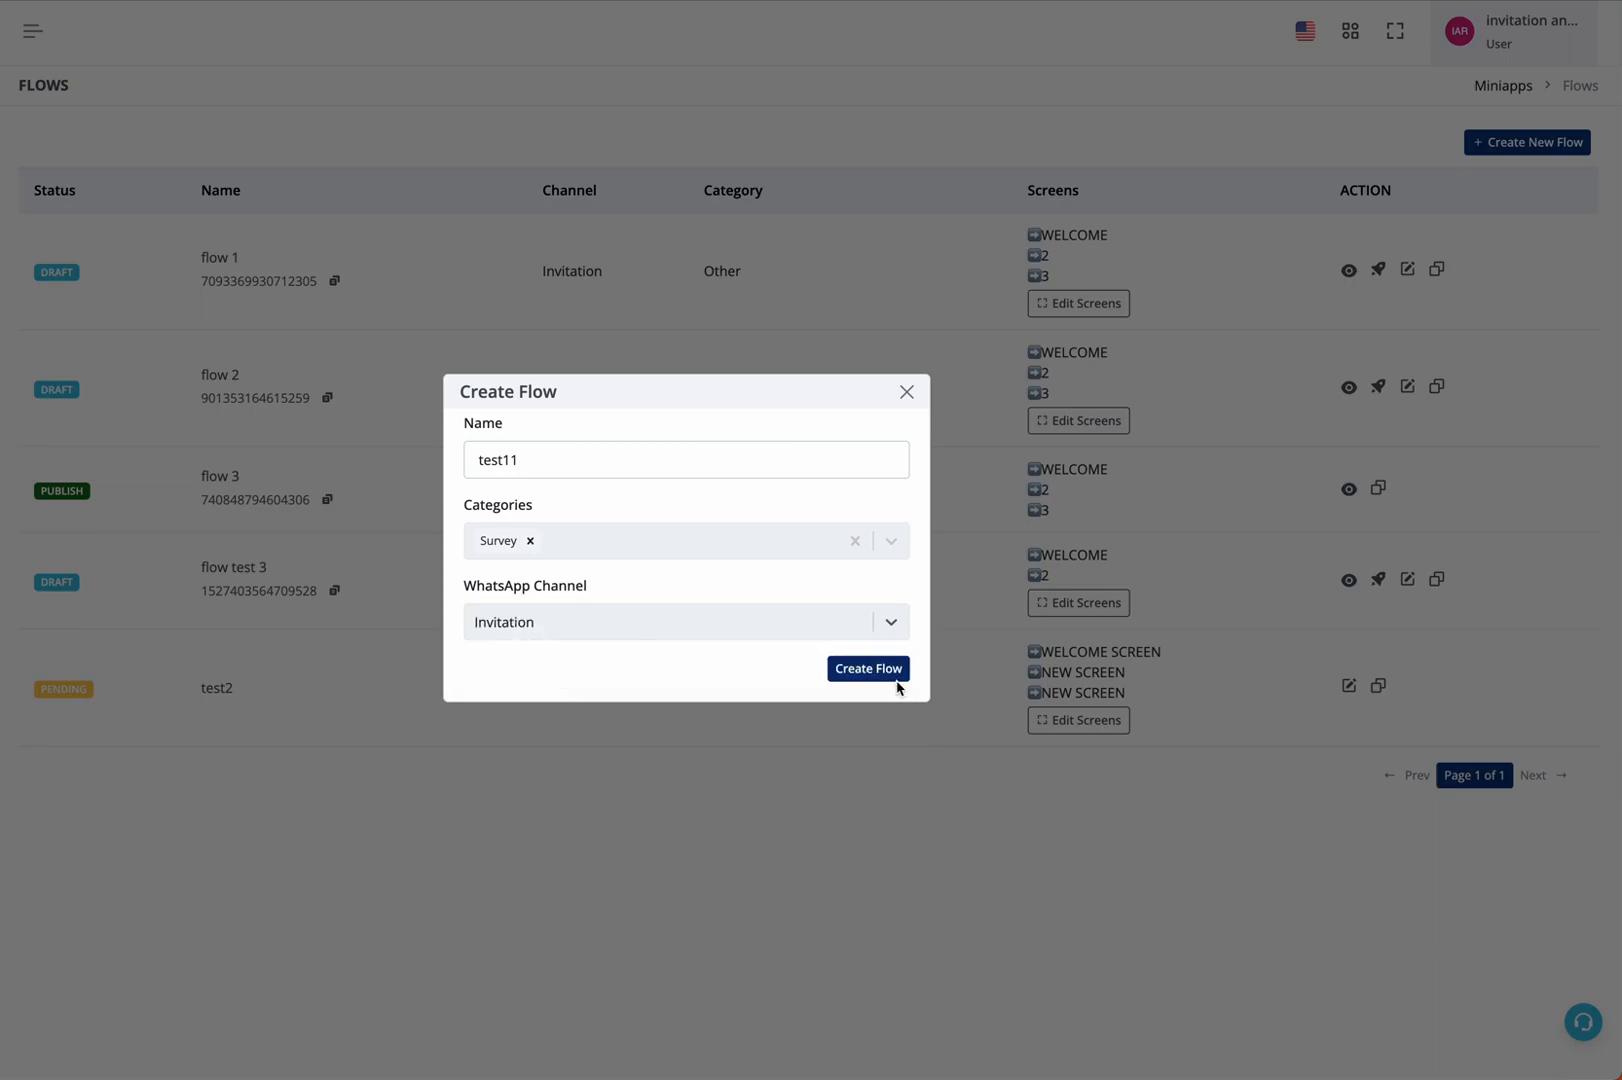
{"action": "left_click", "coordinate": [868, 668]}
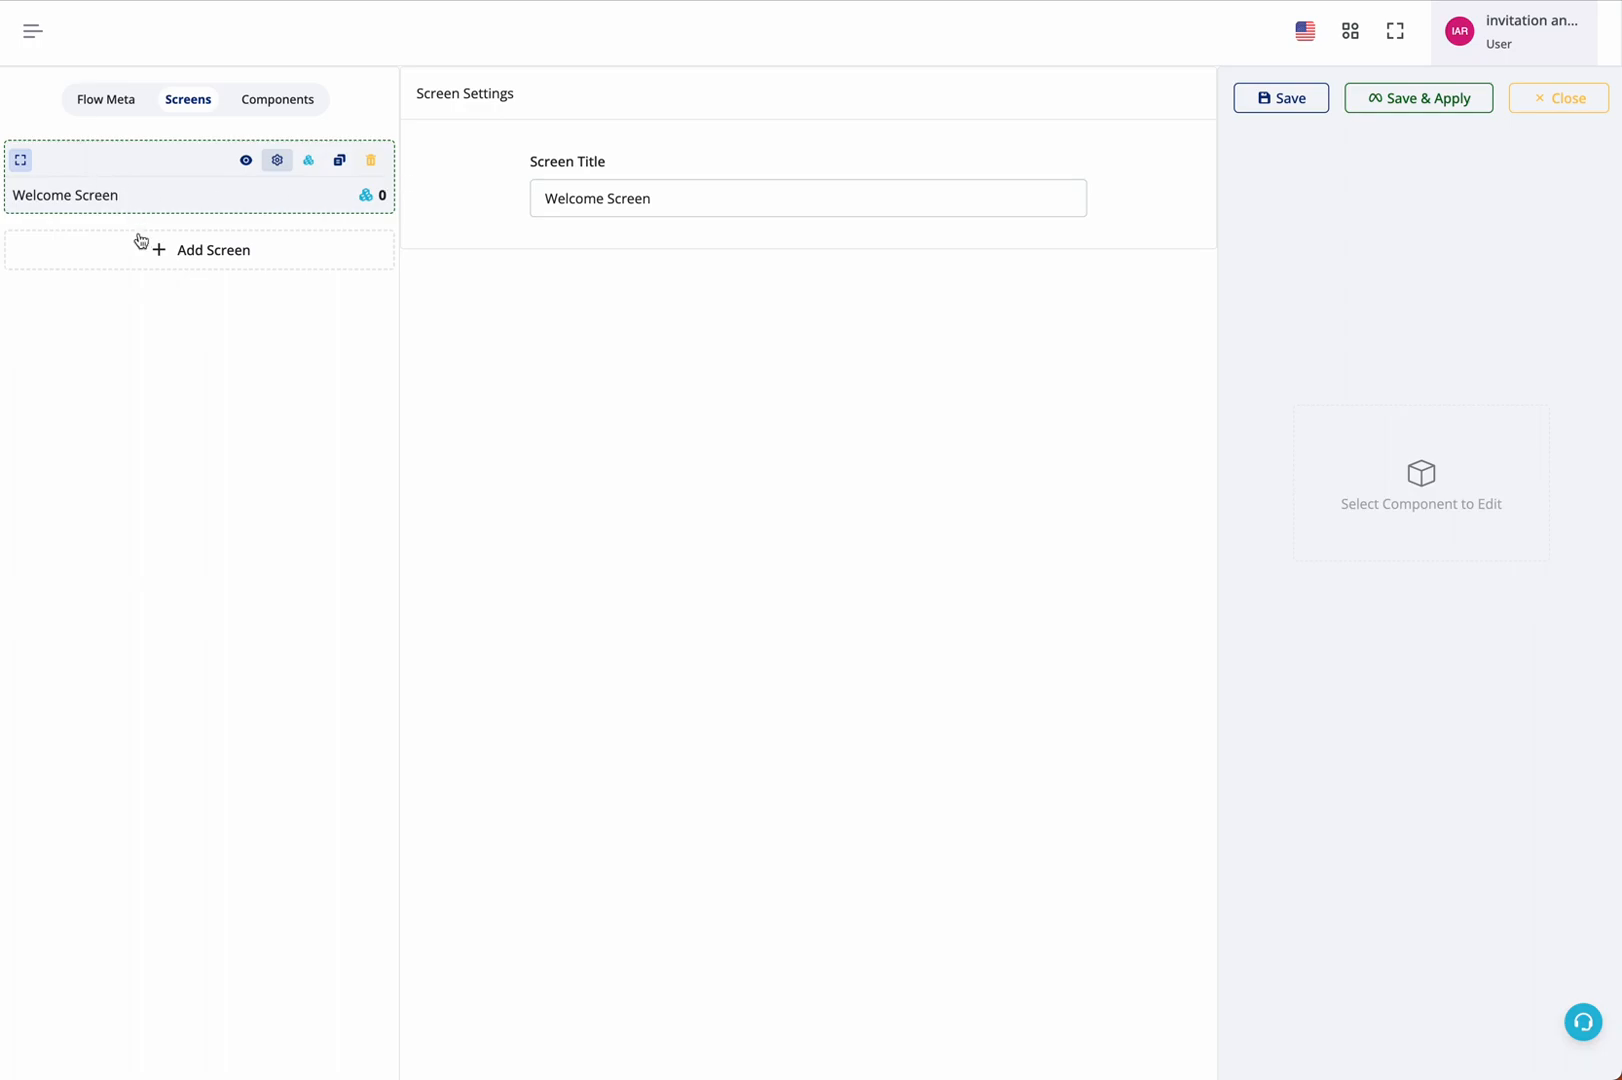
Add a second screen to the flow and title the two screens "welcome" and "screen 2"
{"action": "left_click", "coordinate": [143, 264]}
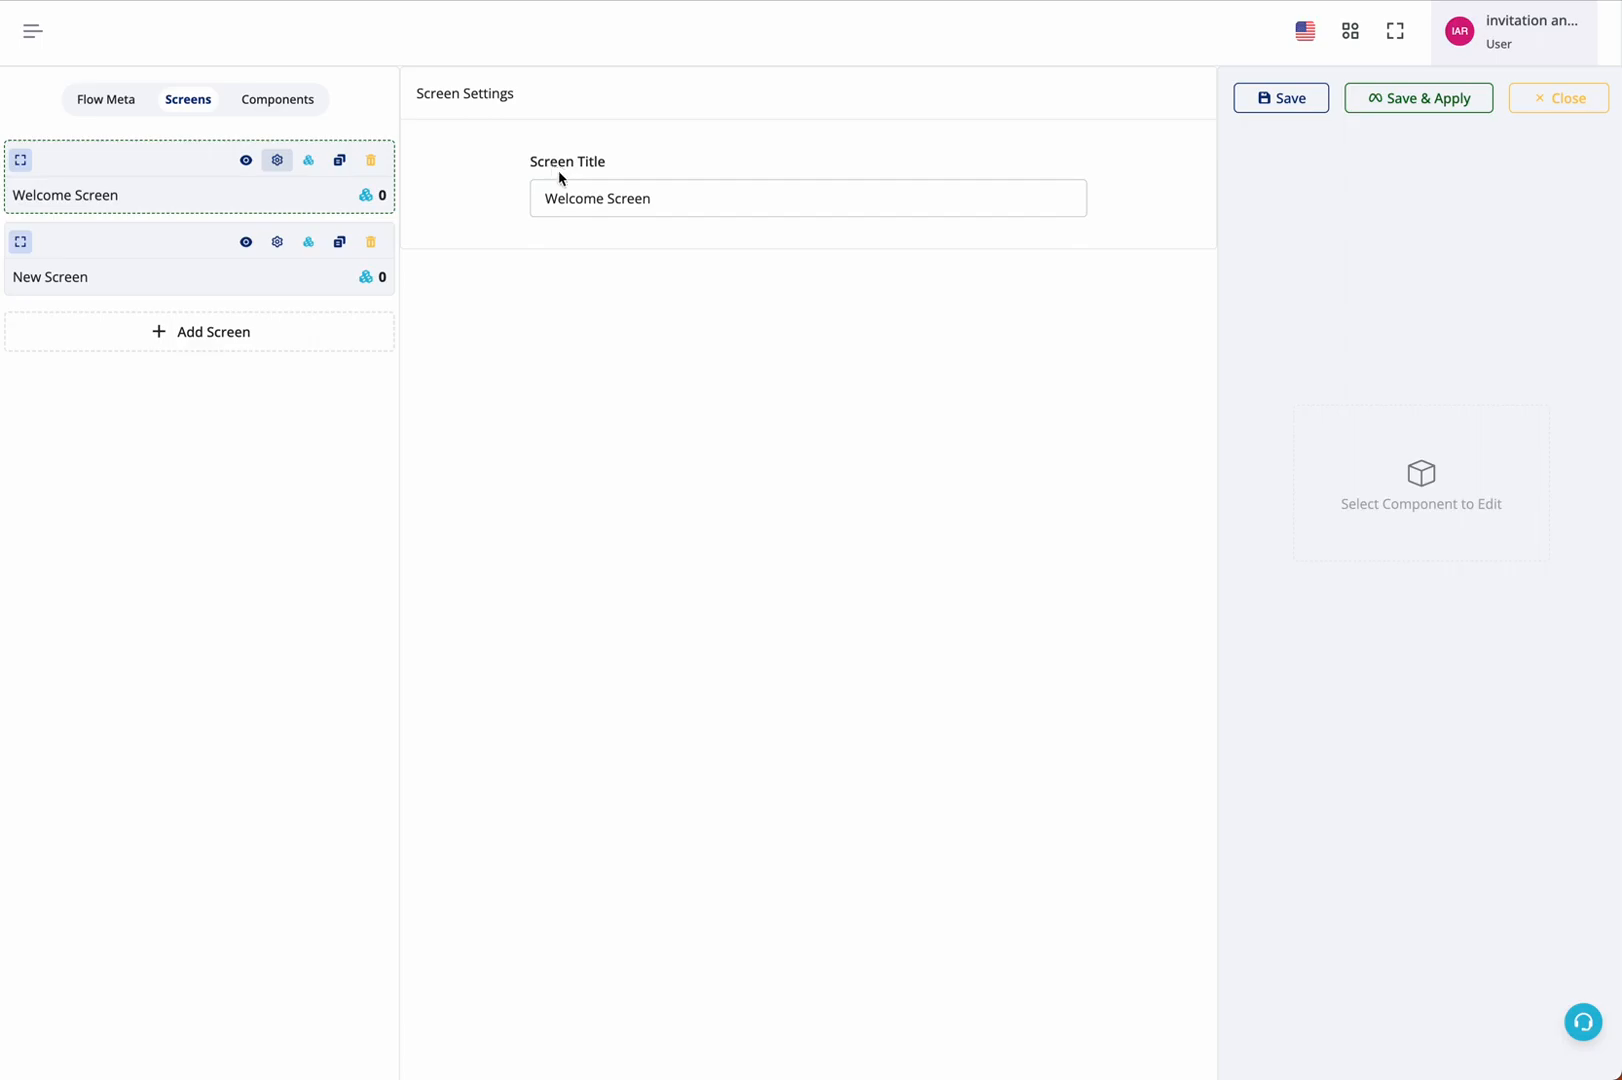
{"action": "triple_click", "coordinate": [582, 196]}
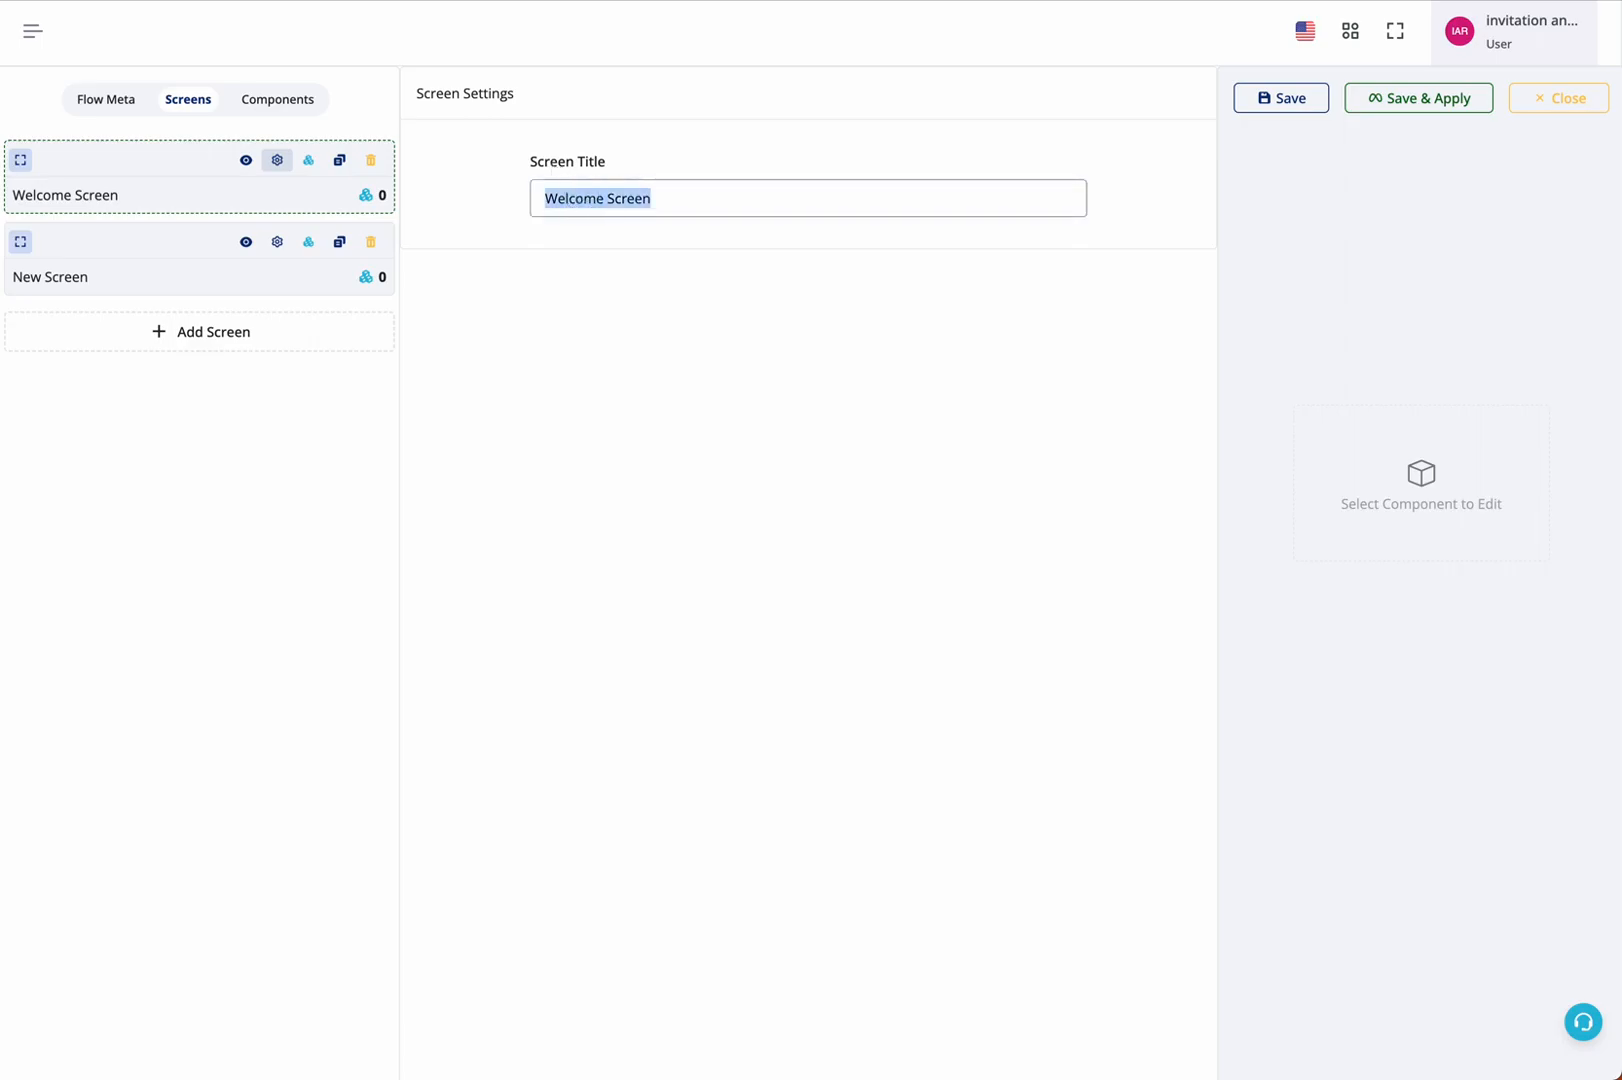
{"action": "type", "text": "welcome"}
{"action": "left_click", "coordinate": [277, 245]}
{"action": "triple_click", "coordinate": [568, 198]}
{"action": "type", "text": "screen 2"}
{"action": "left_click", "coordinate": [601, 272]}
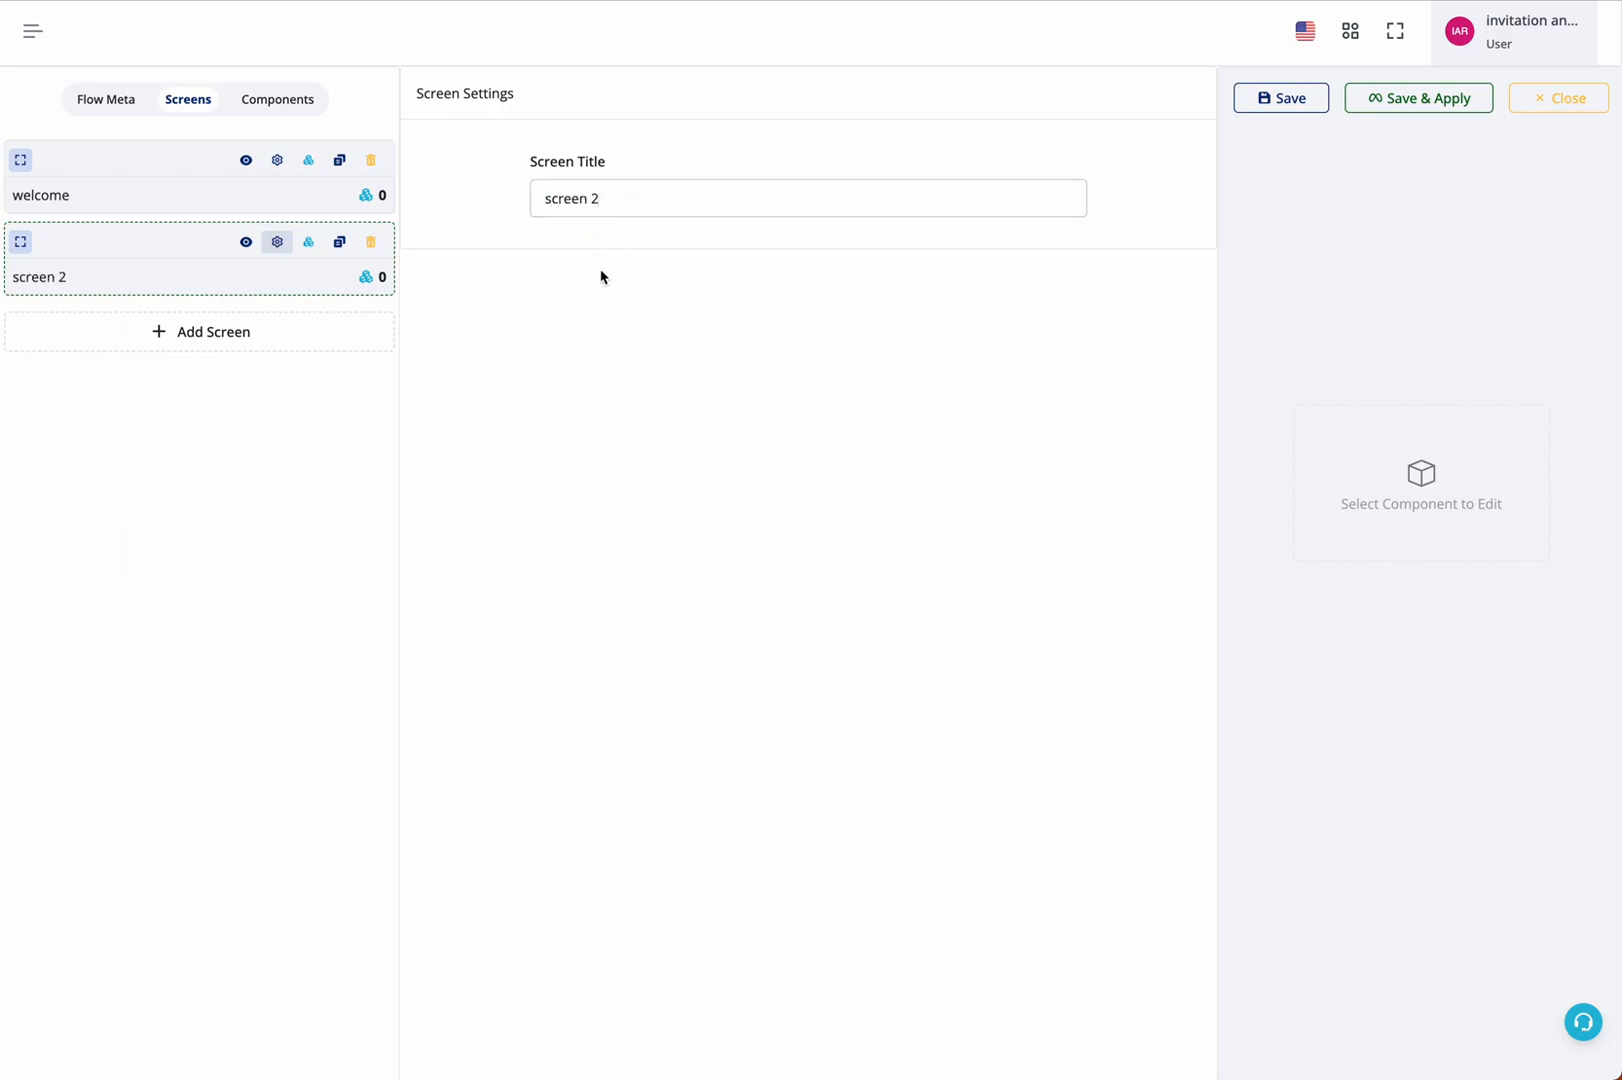
Preview the welcome screen at maximum size and add Heading, Input, Email and Checkbox components to it
{"action": "left_click", "coordinate": [247, 163]}
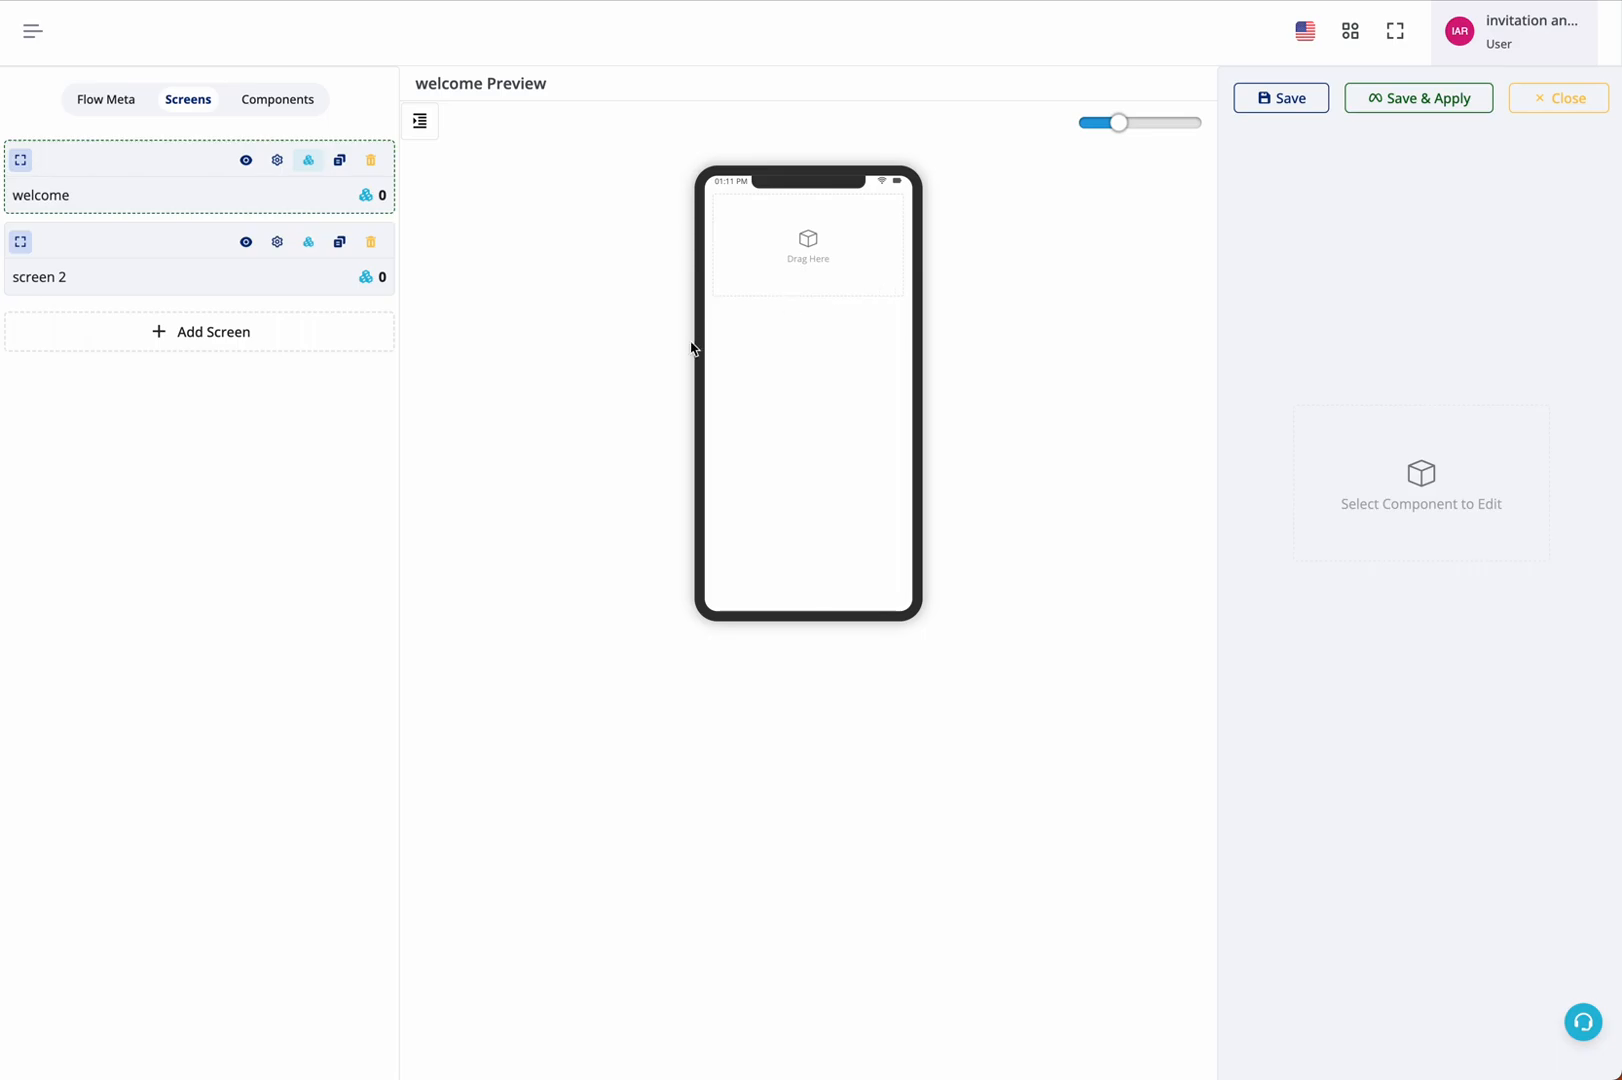
{"action": "left_click_drag", "start_coordinate": [1127, 131], "coordinate": [1194, 128]}
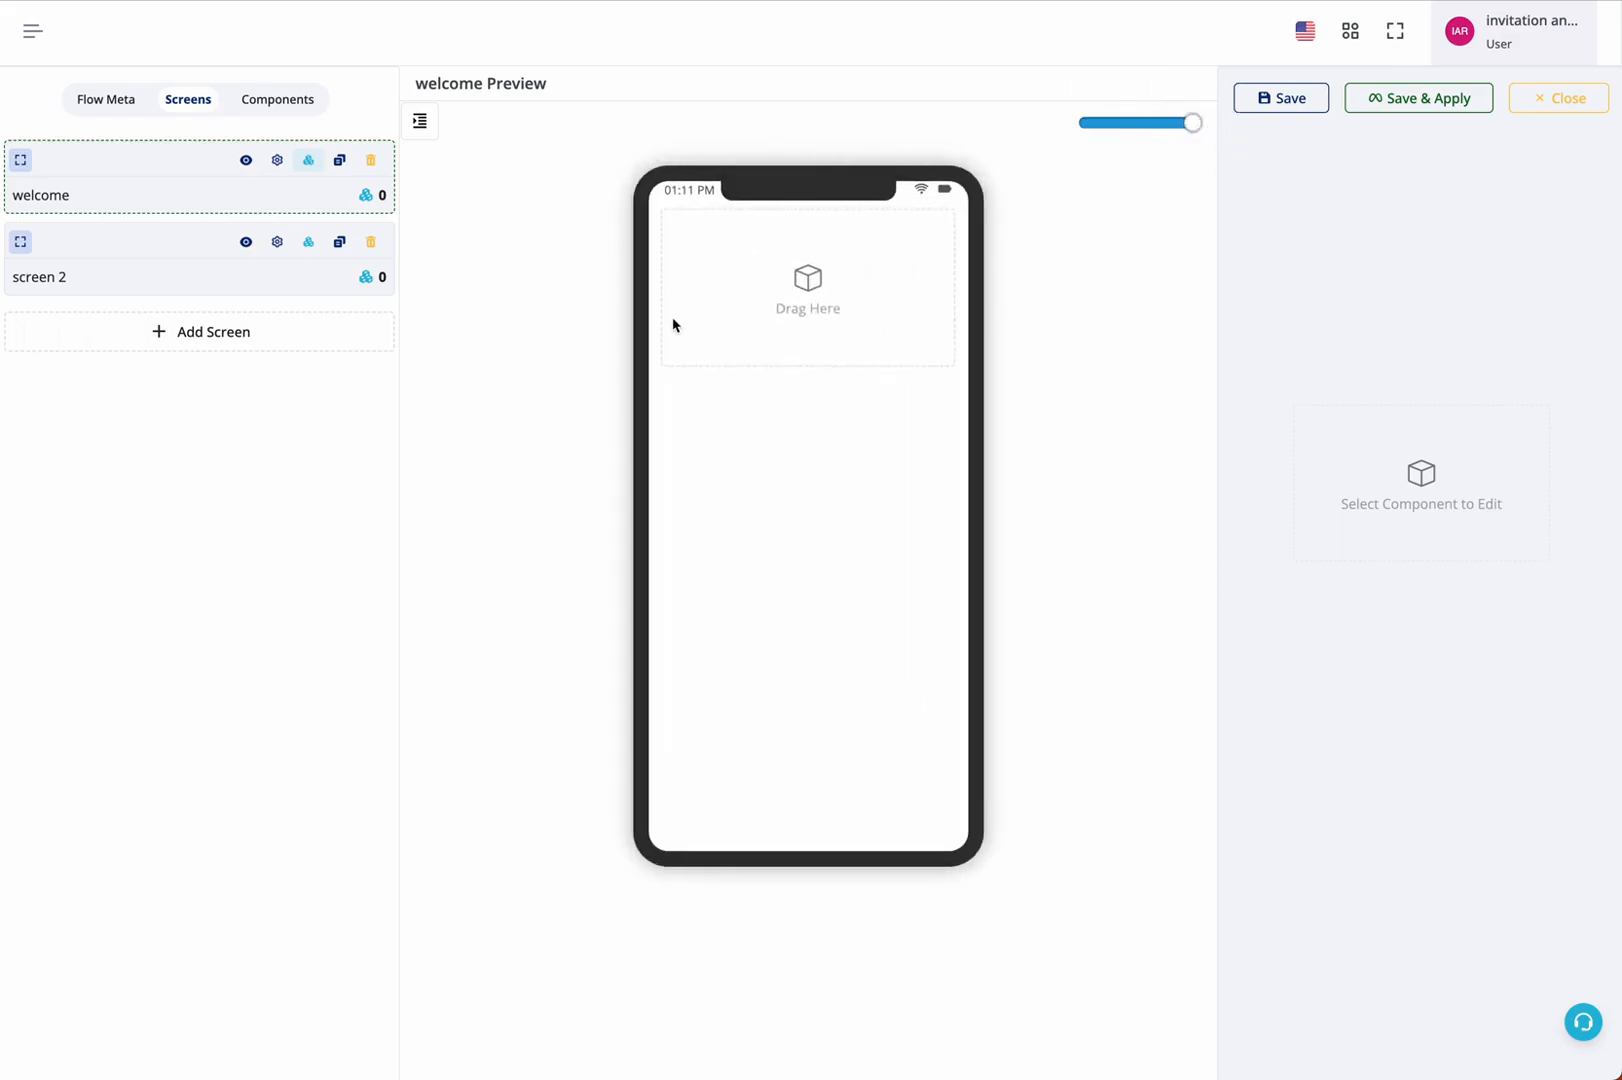
{"action": "left_click", "coordinate": [310, 163]}
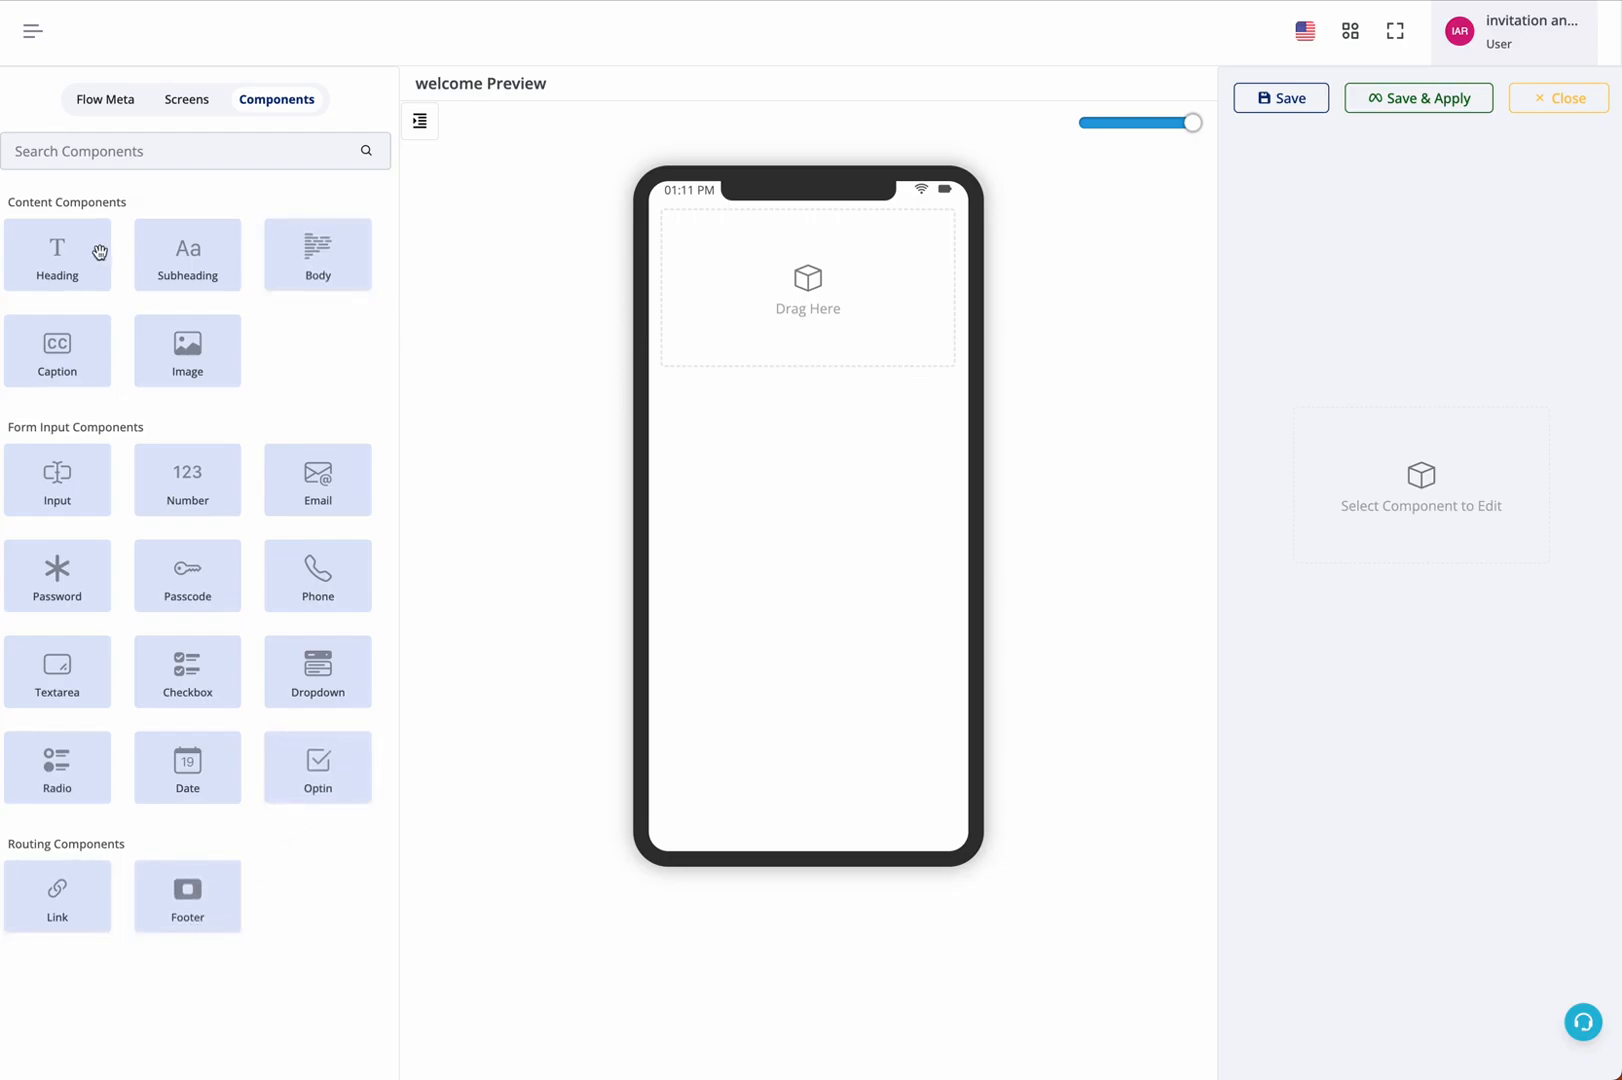
{"action": "left_click", "coordinate": [58, 245]}
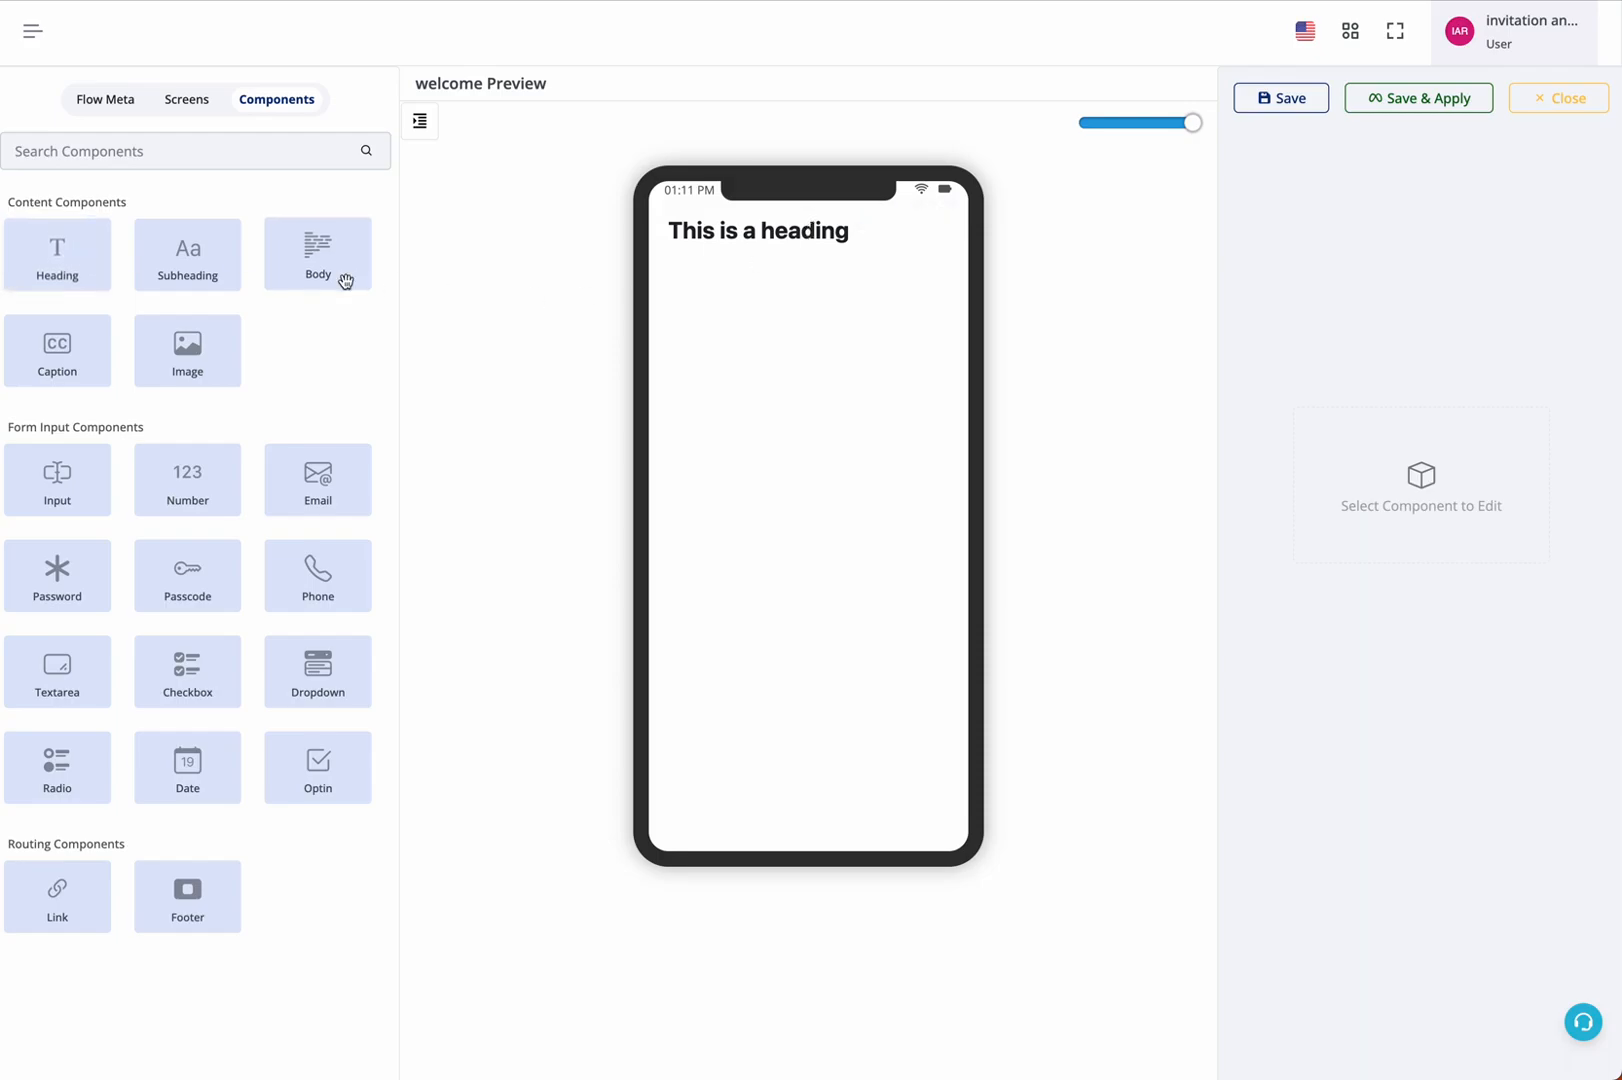
{"action": "left_click", "coordinate": [100, 482]}
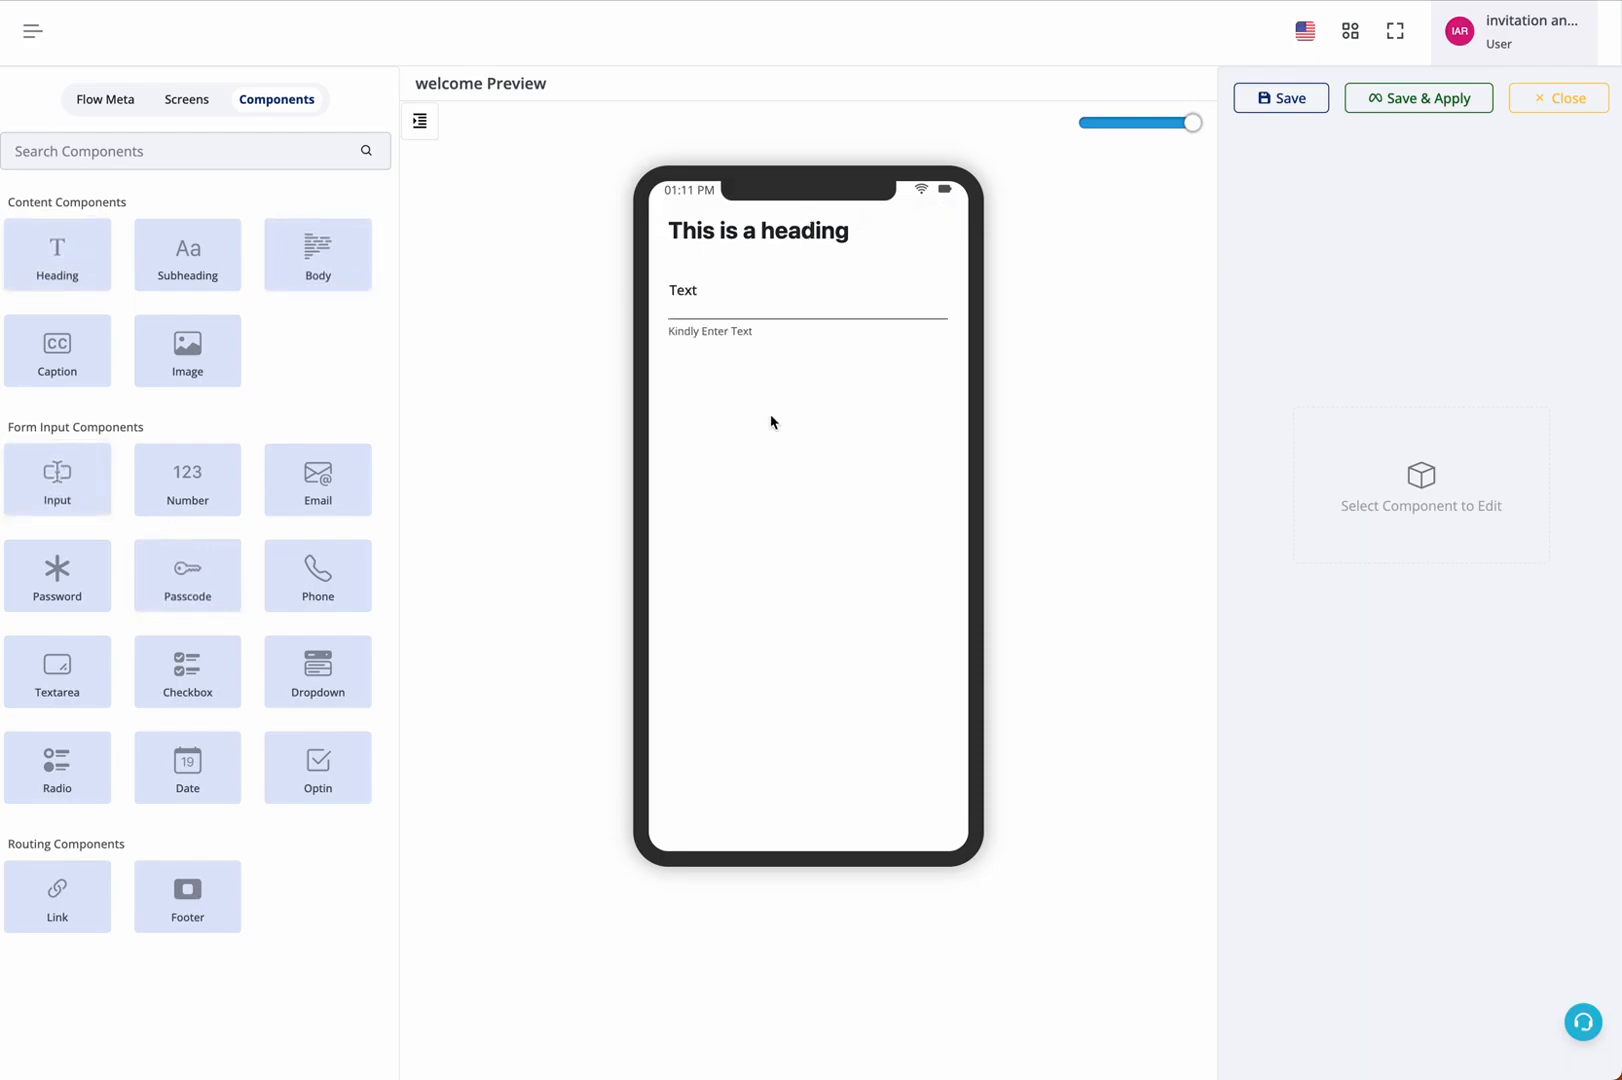
{"action": "left_click", "coordinate": [322, 472]}
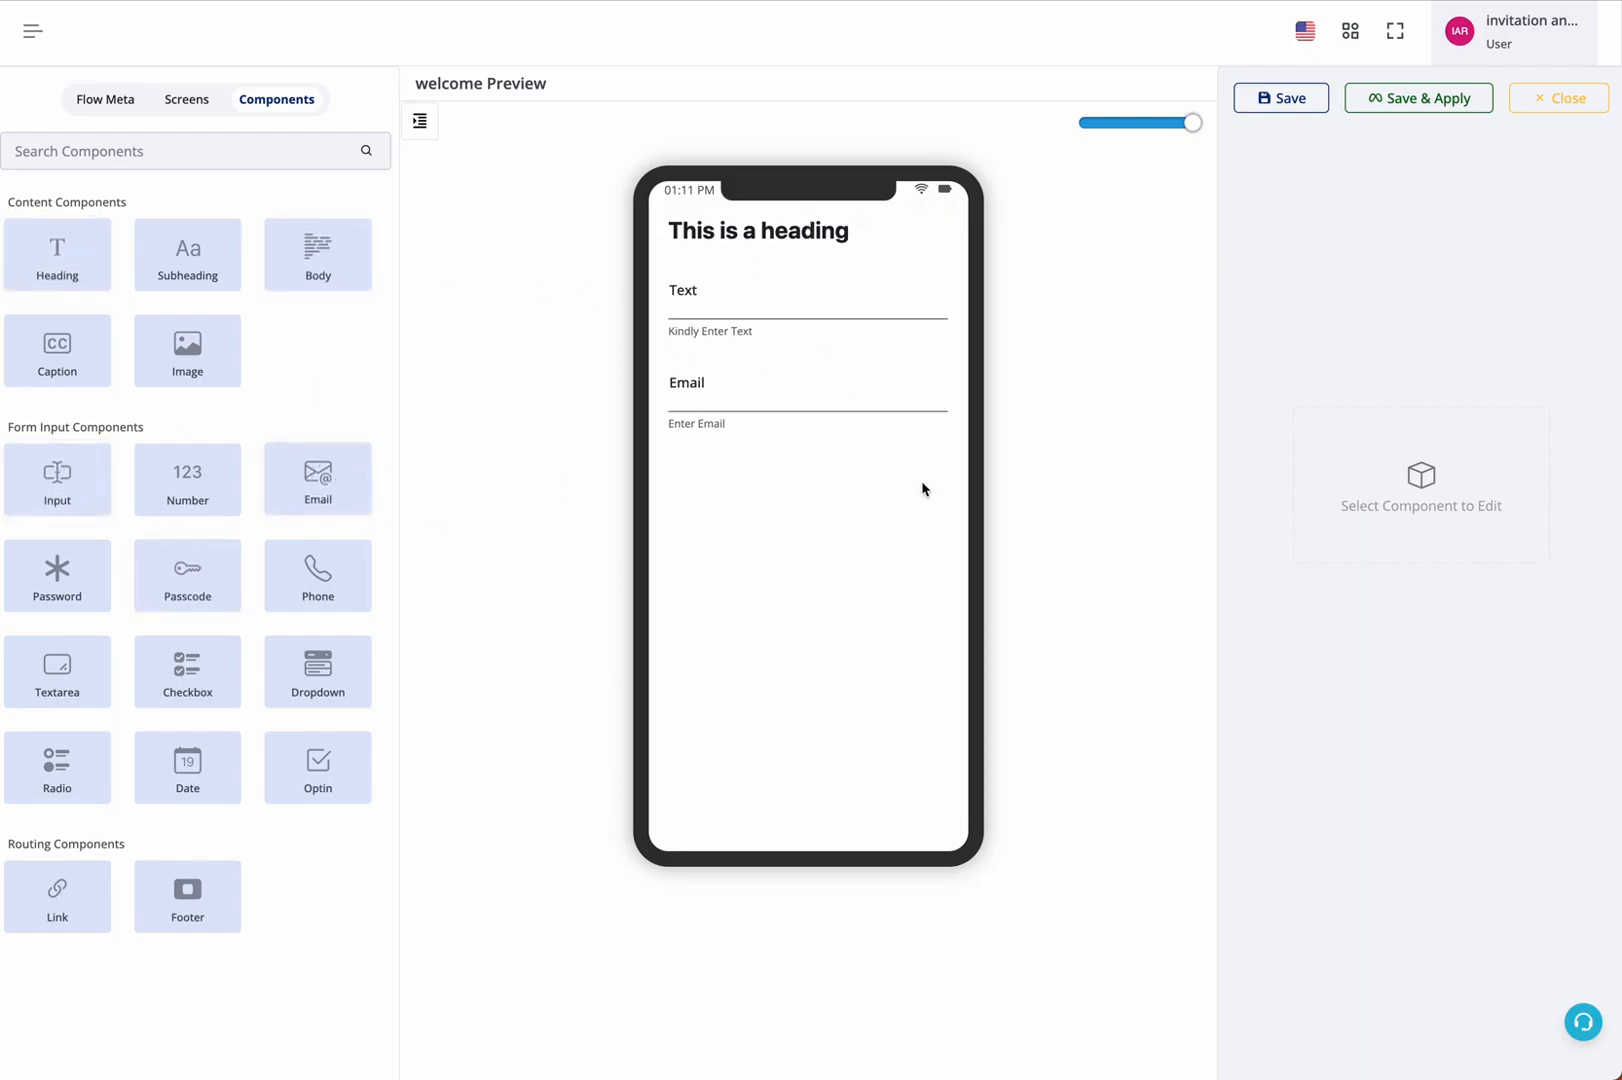
{"action": "left_click", "coordinate": [187, 667]}
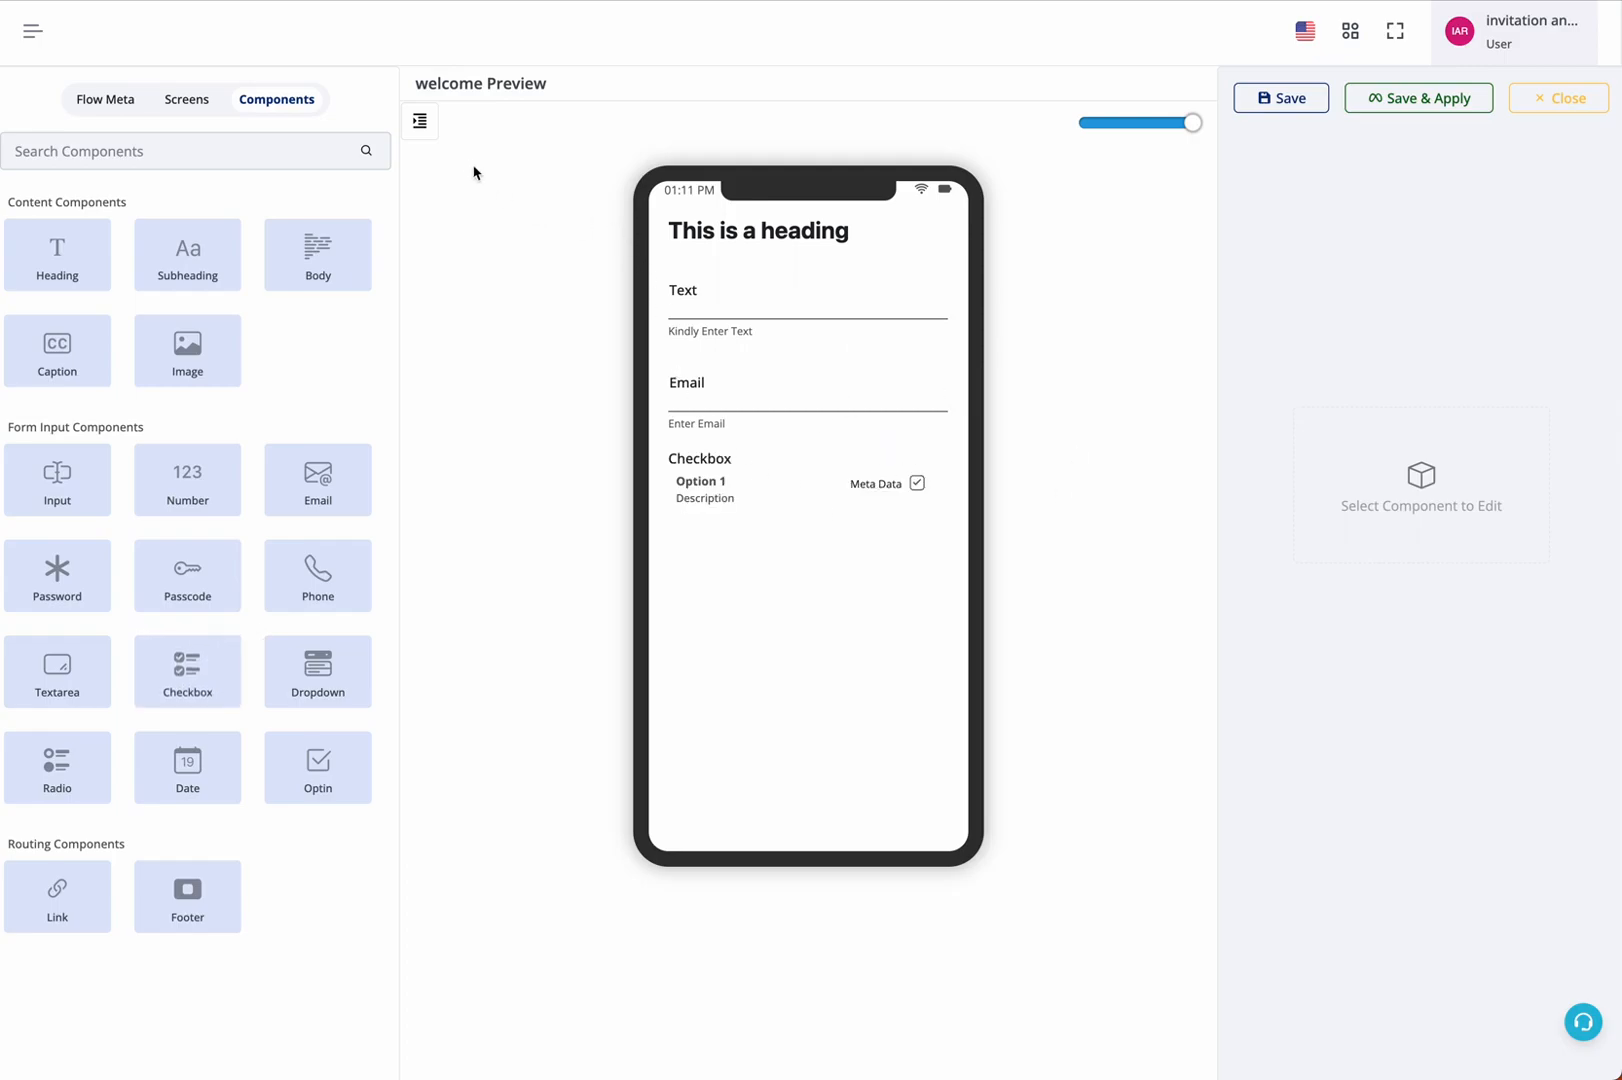
Move the Checkbox directly below the Heading in the welcome screen's component list, and delete it
{"action": "left_click", "coordinate": [429, 122]}
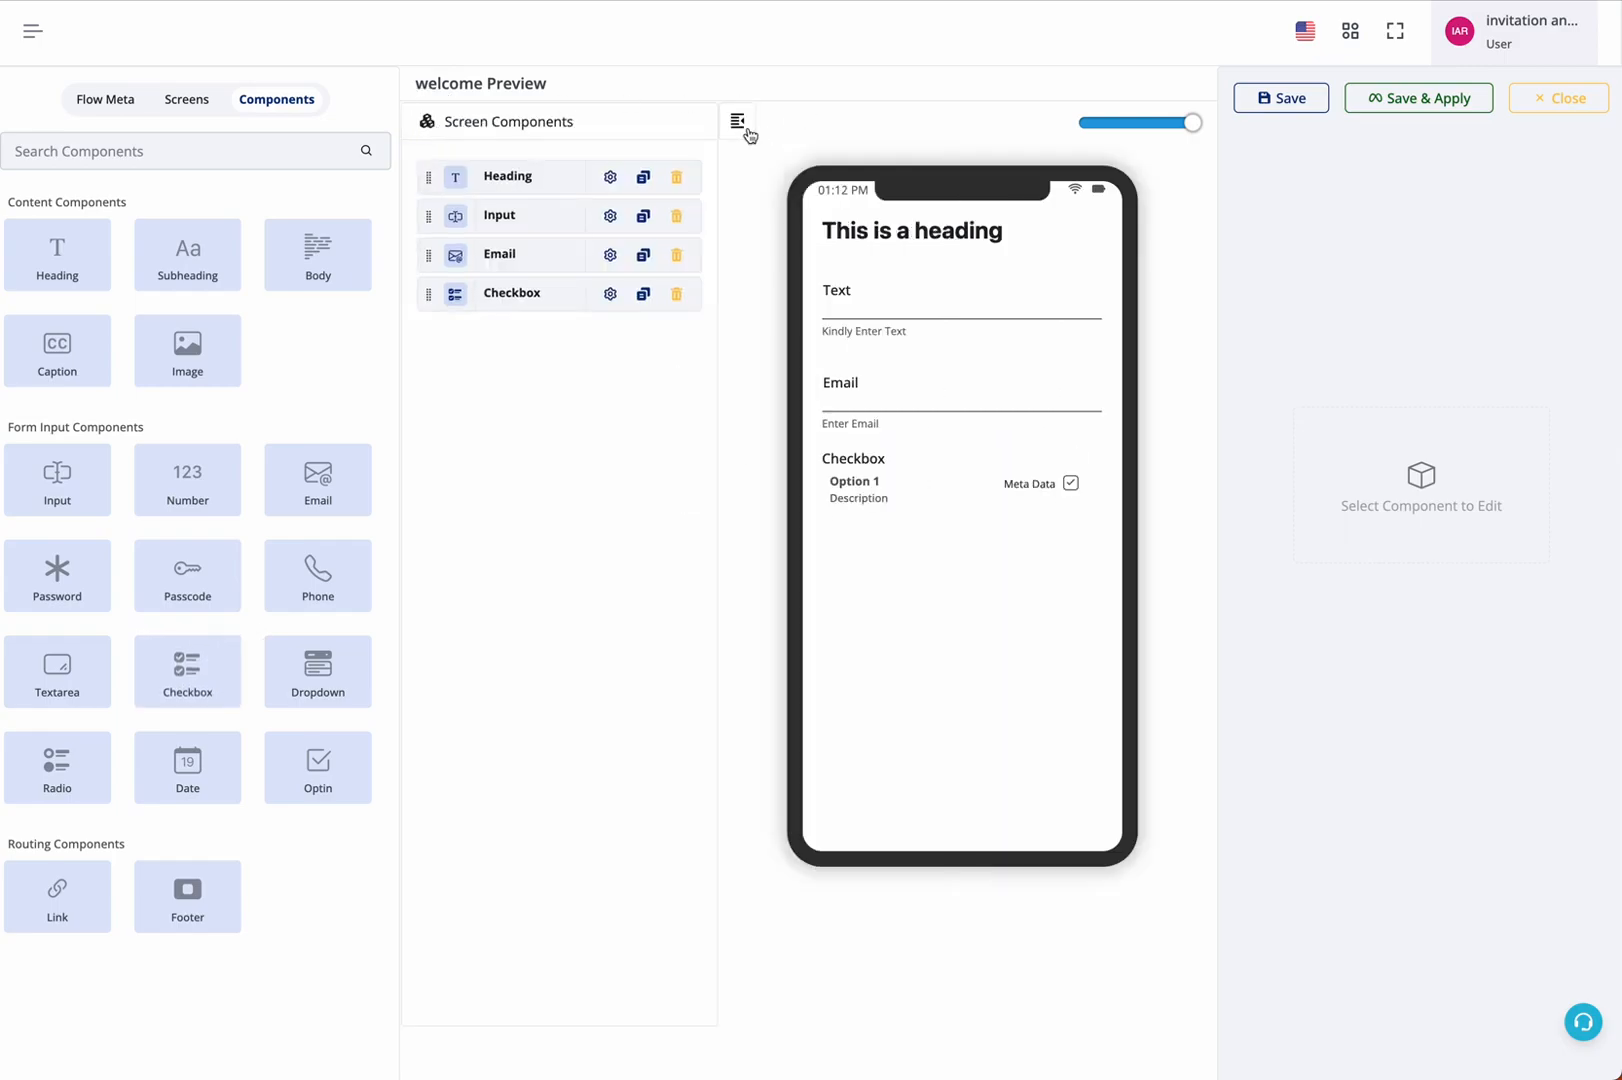
{"action": "left_click", "coordinate": [750, 128]}
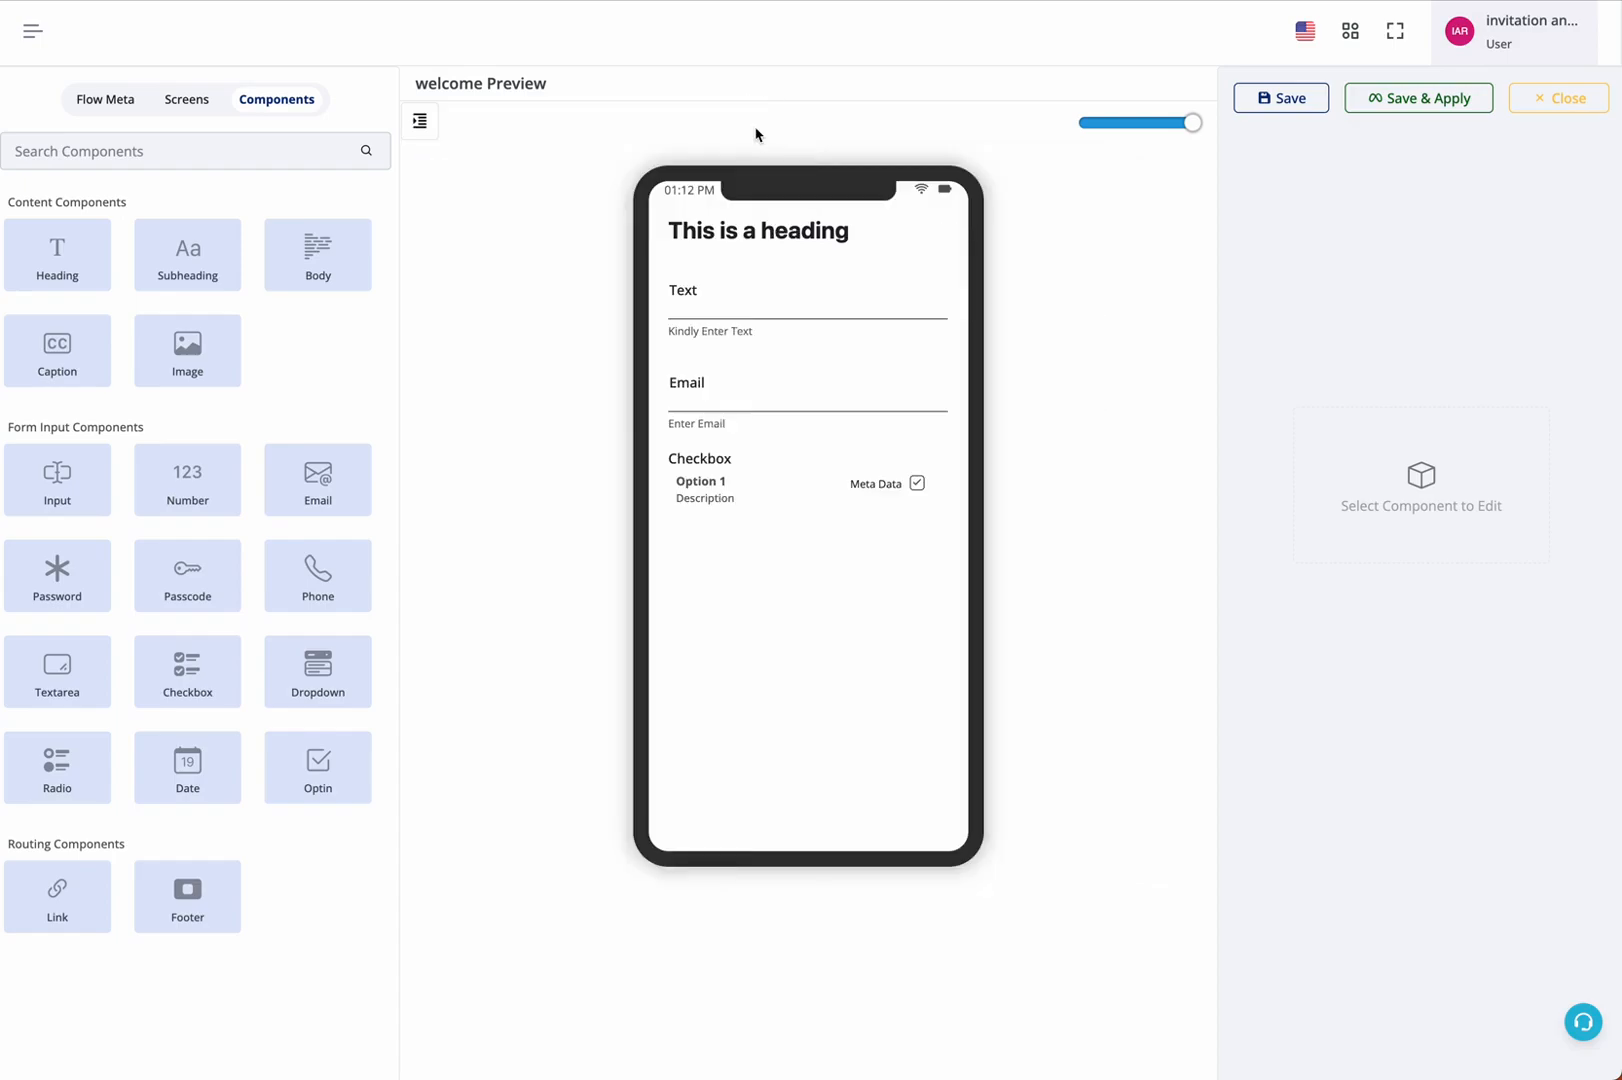
{"action": "left_click", "coordinate": [421, 121]}
{"action": "left_click_drag", "start_coordinate": [492, 298], "coordinate": [500, 210]}
{"action": "left_click", "coordinate": [678, 219]}
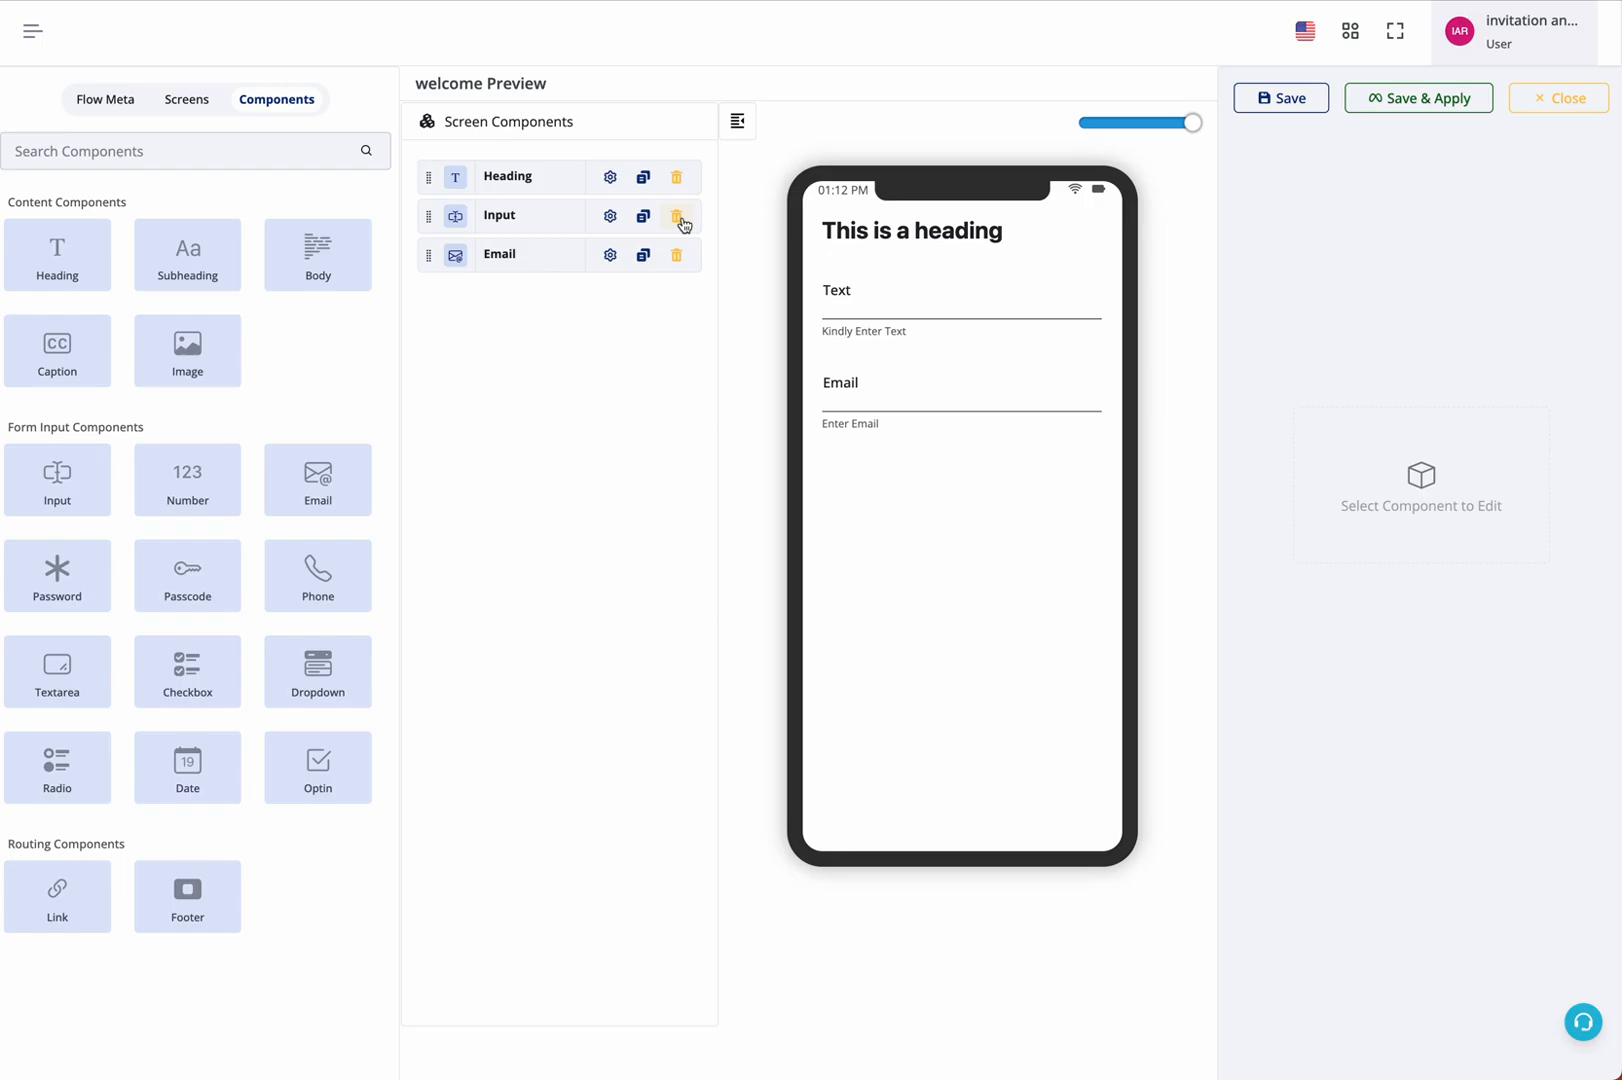
View the Email component's properties, and set the welcome screen's heading text to "Title"
{"action": "left_click", "coordinate": [611, 258]}
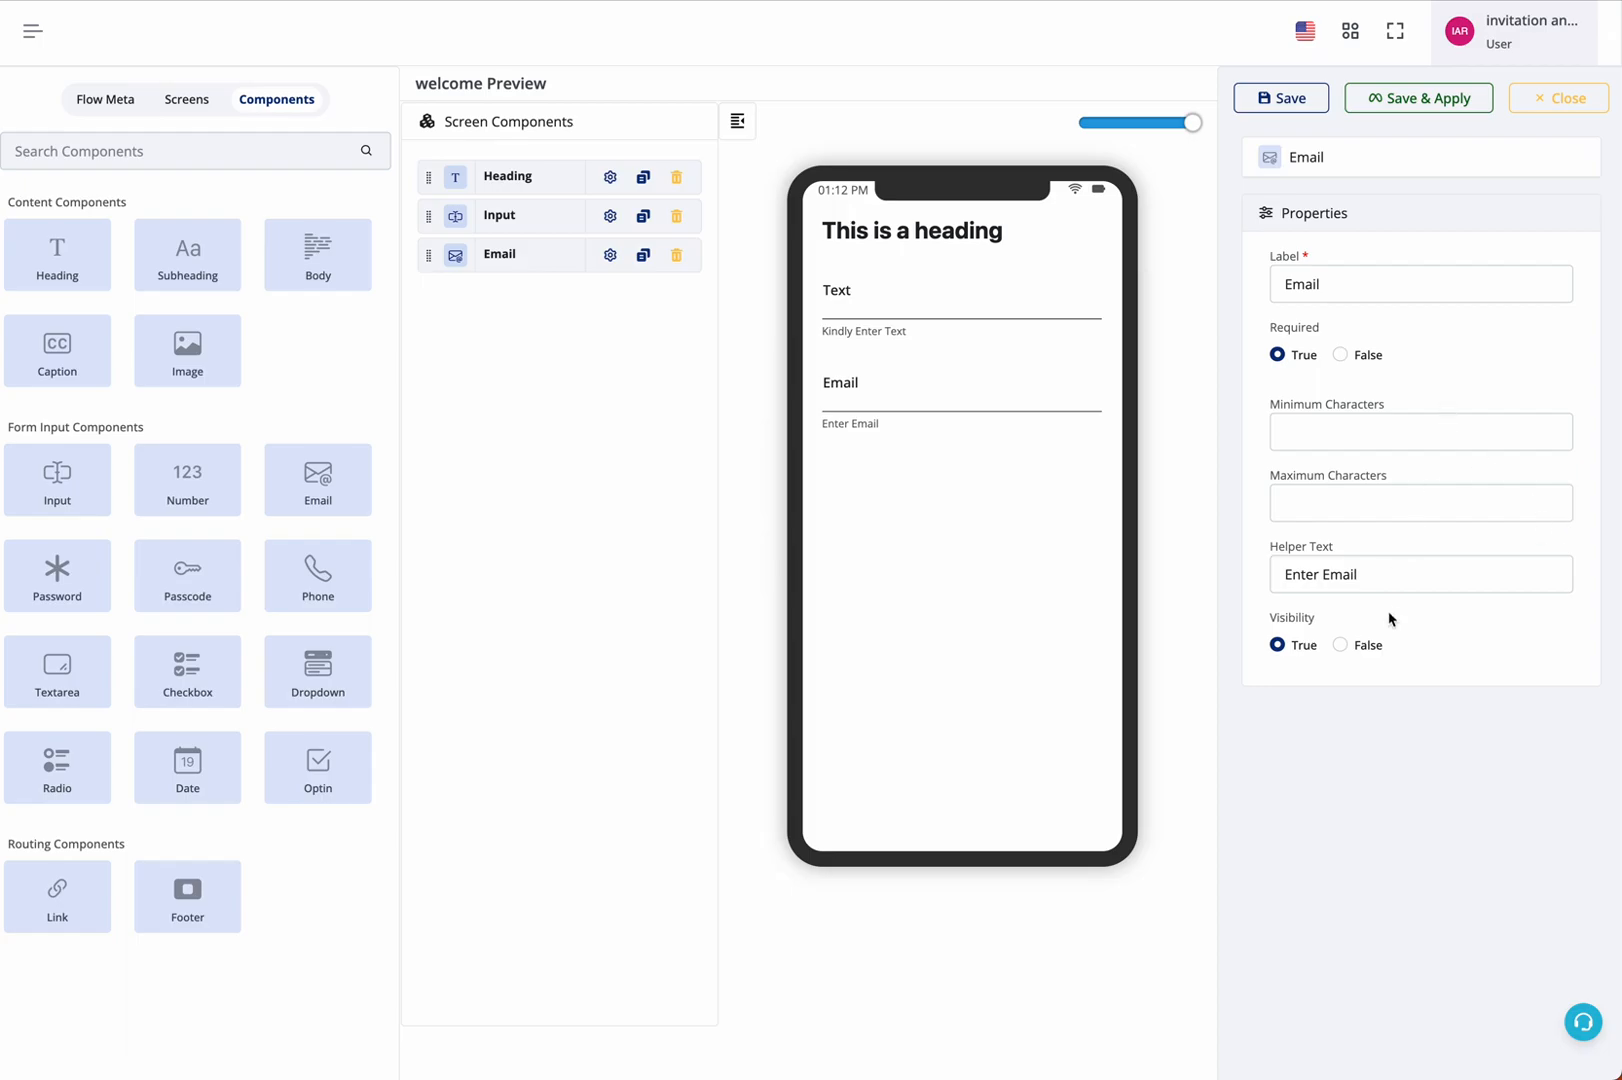
{"action": "mouse_move", "coordinate": [945, 231]}
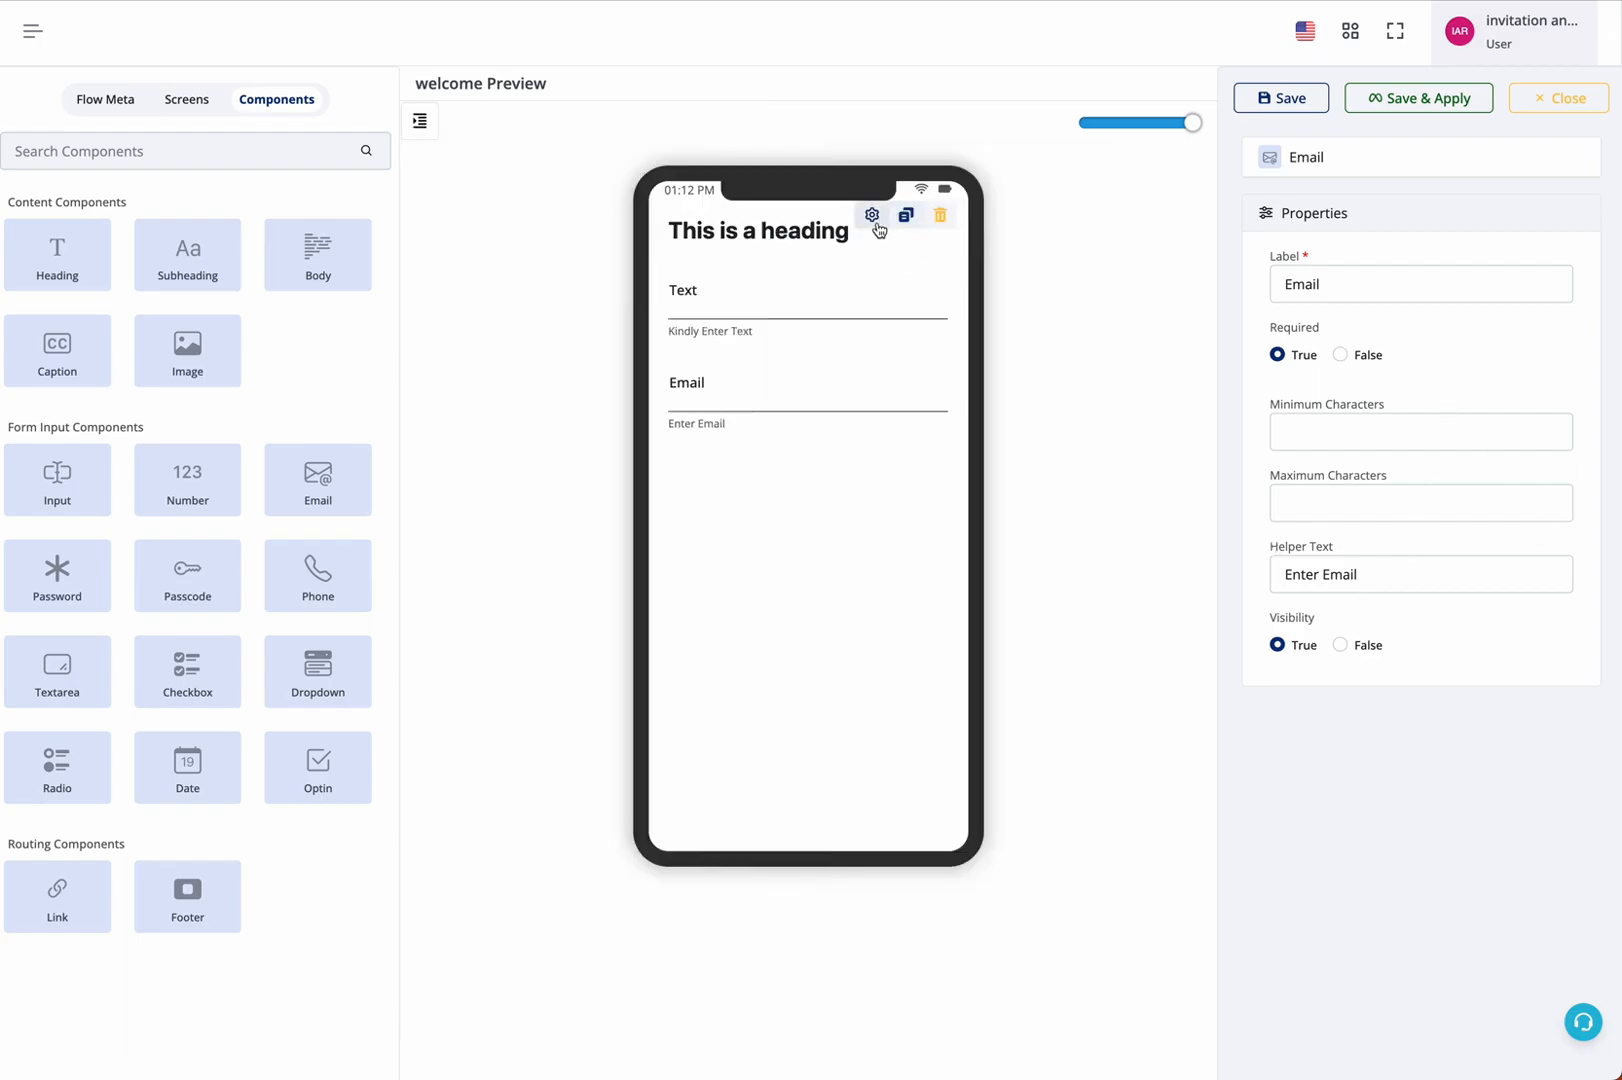
{"action": "left_click", "coordinate": [871, 216]}
{"action": "triple_click", "coordinate": [1343, 284]}
{"action": "type", "text": "Title"}
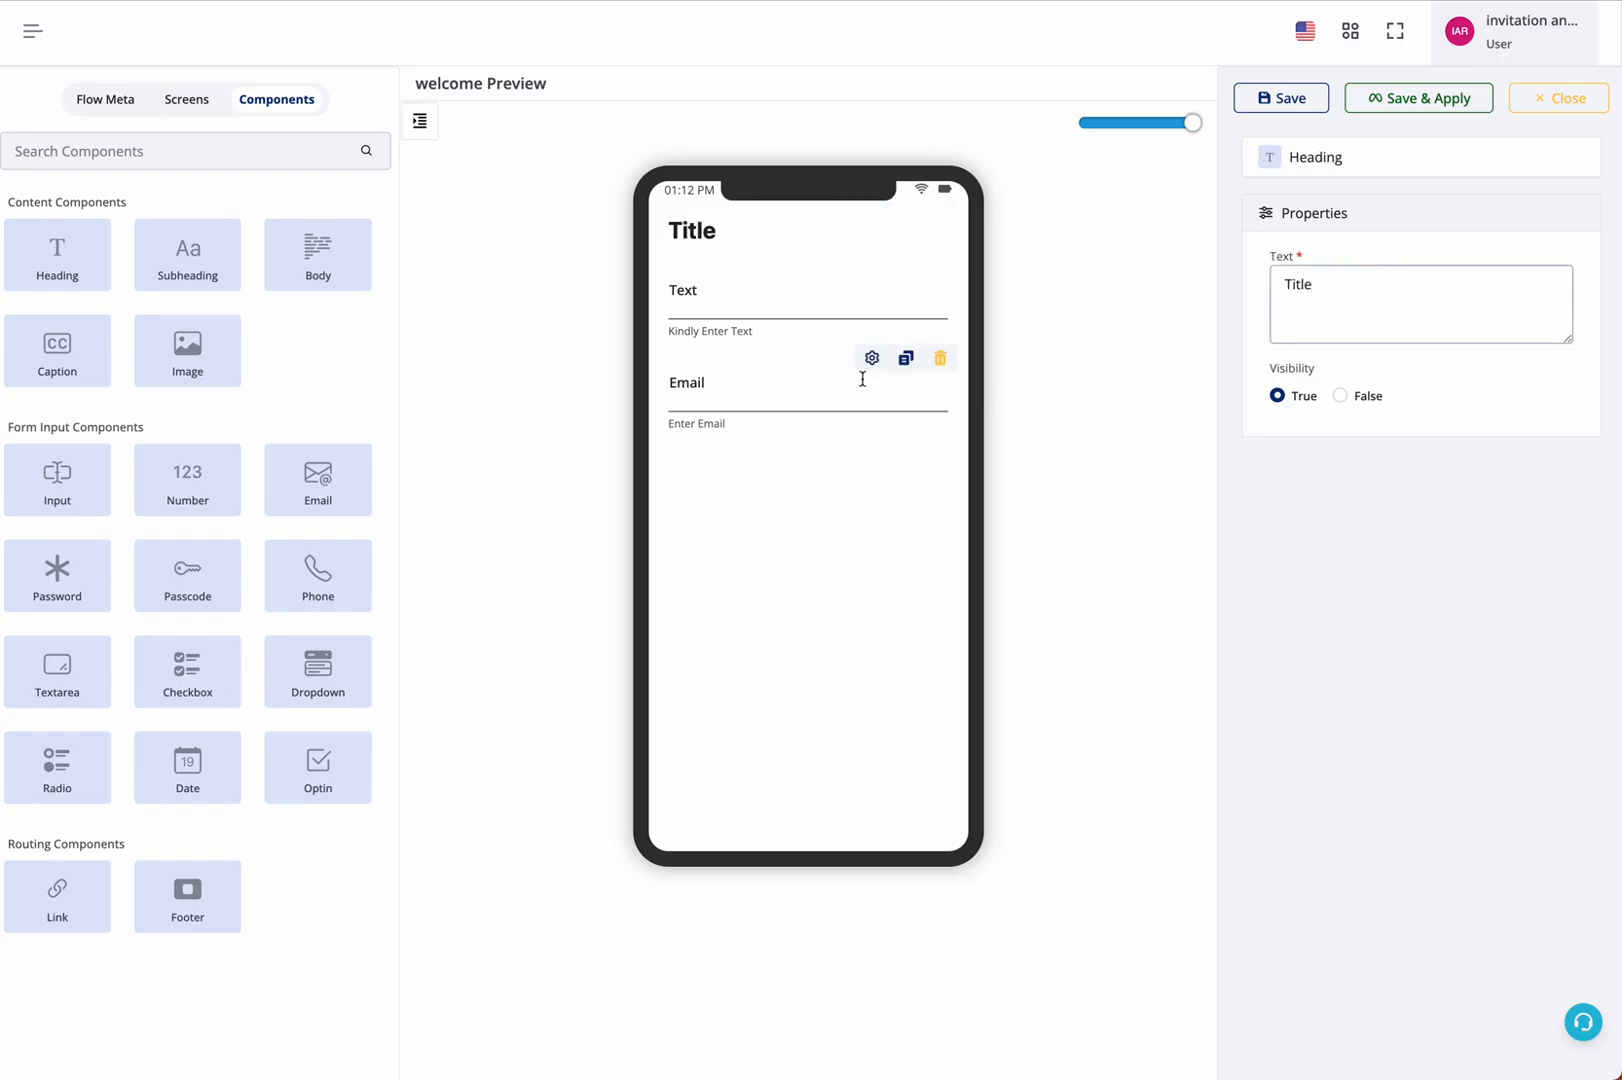
{"action": "left_click", "coordinate": [430, 121]}
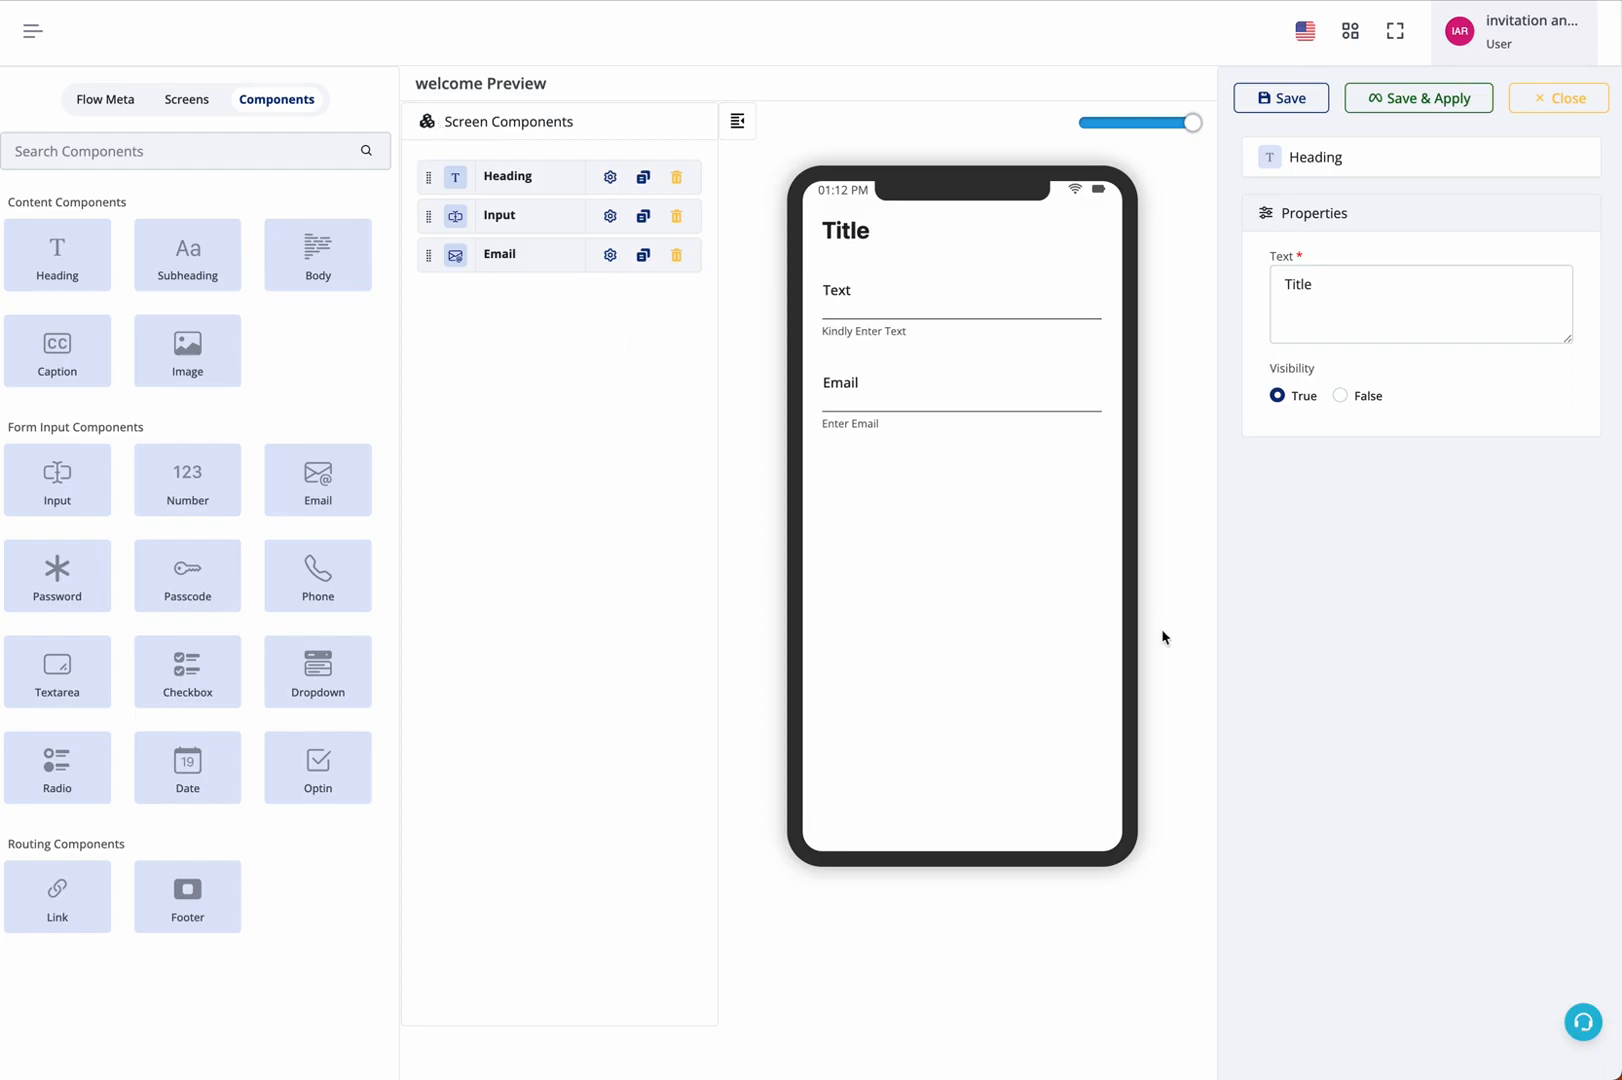
{"action": "left_click", "coordinate": [1163, 633]}
{"action": "left_click", "coordinate": [422, 121]}
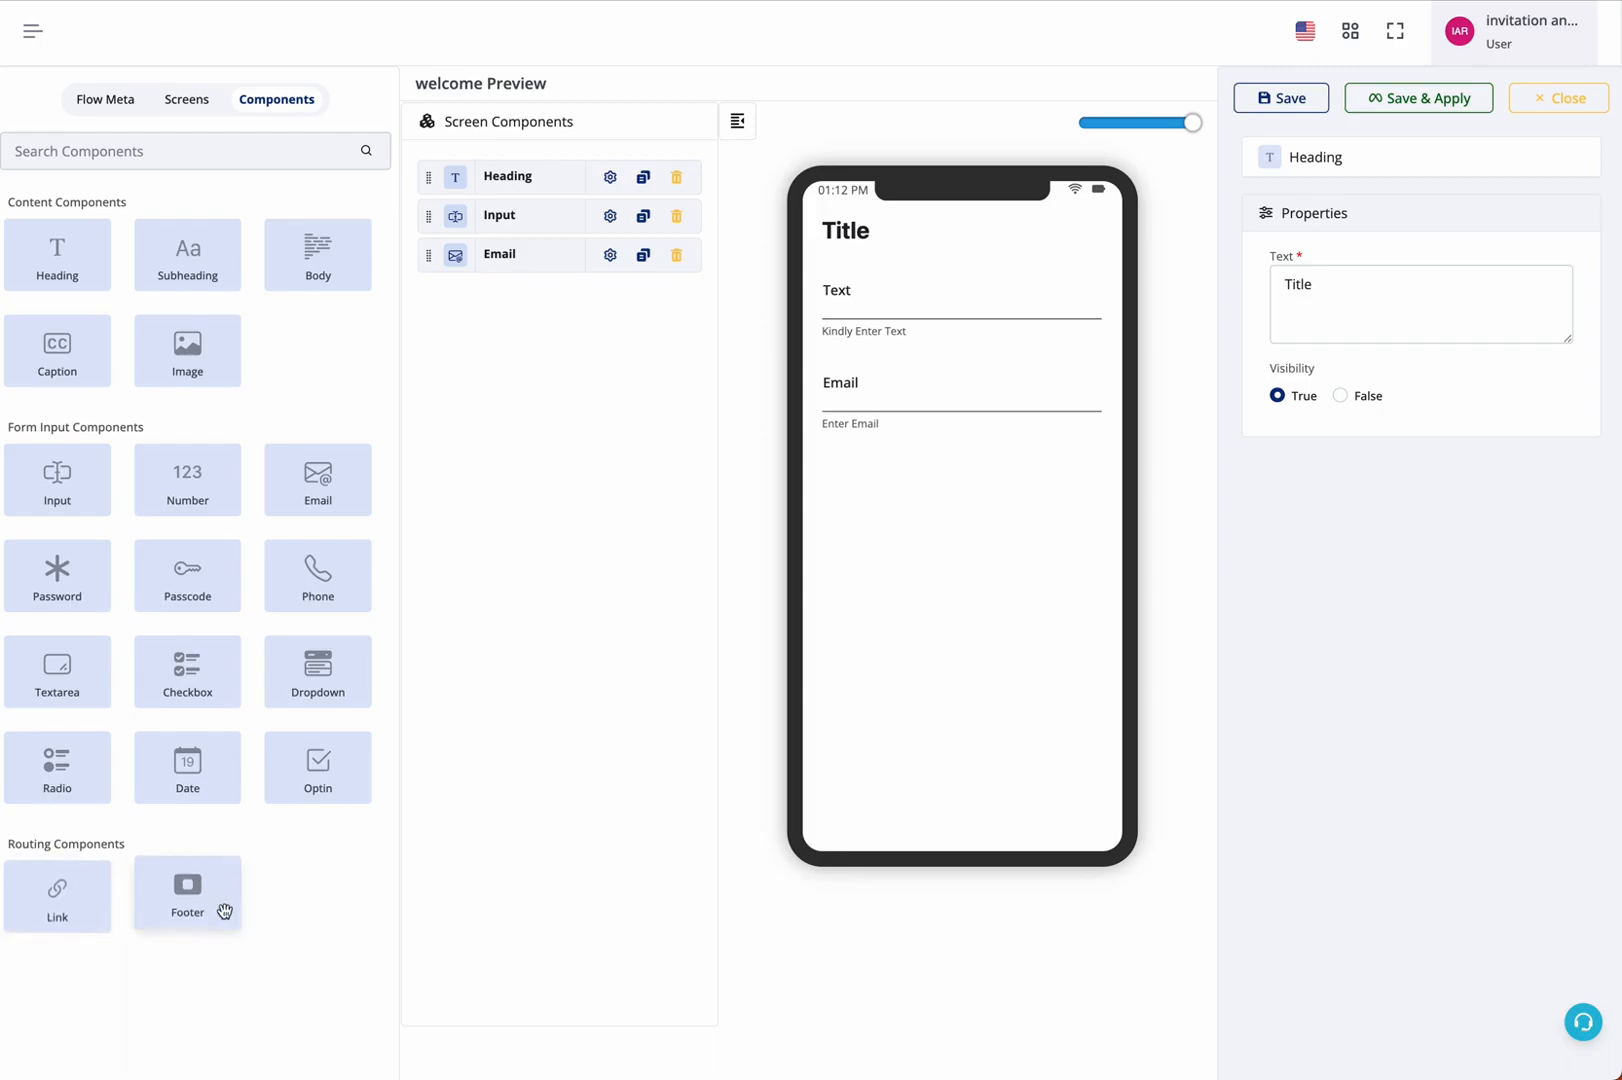
Add a Link component to the welcome screen and set its click action to go to screen 2
{"action": "left_click", "coordinate": [57, 887]}
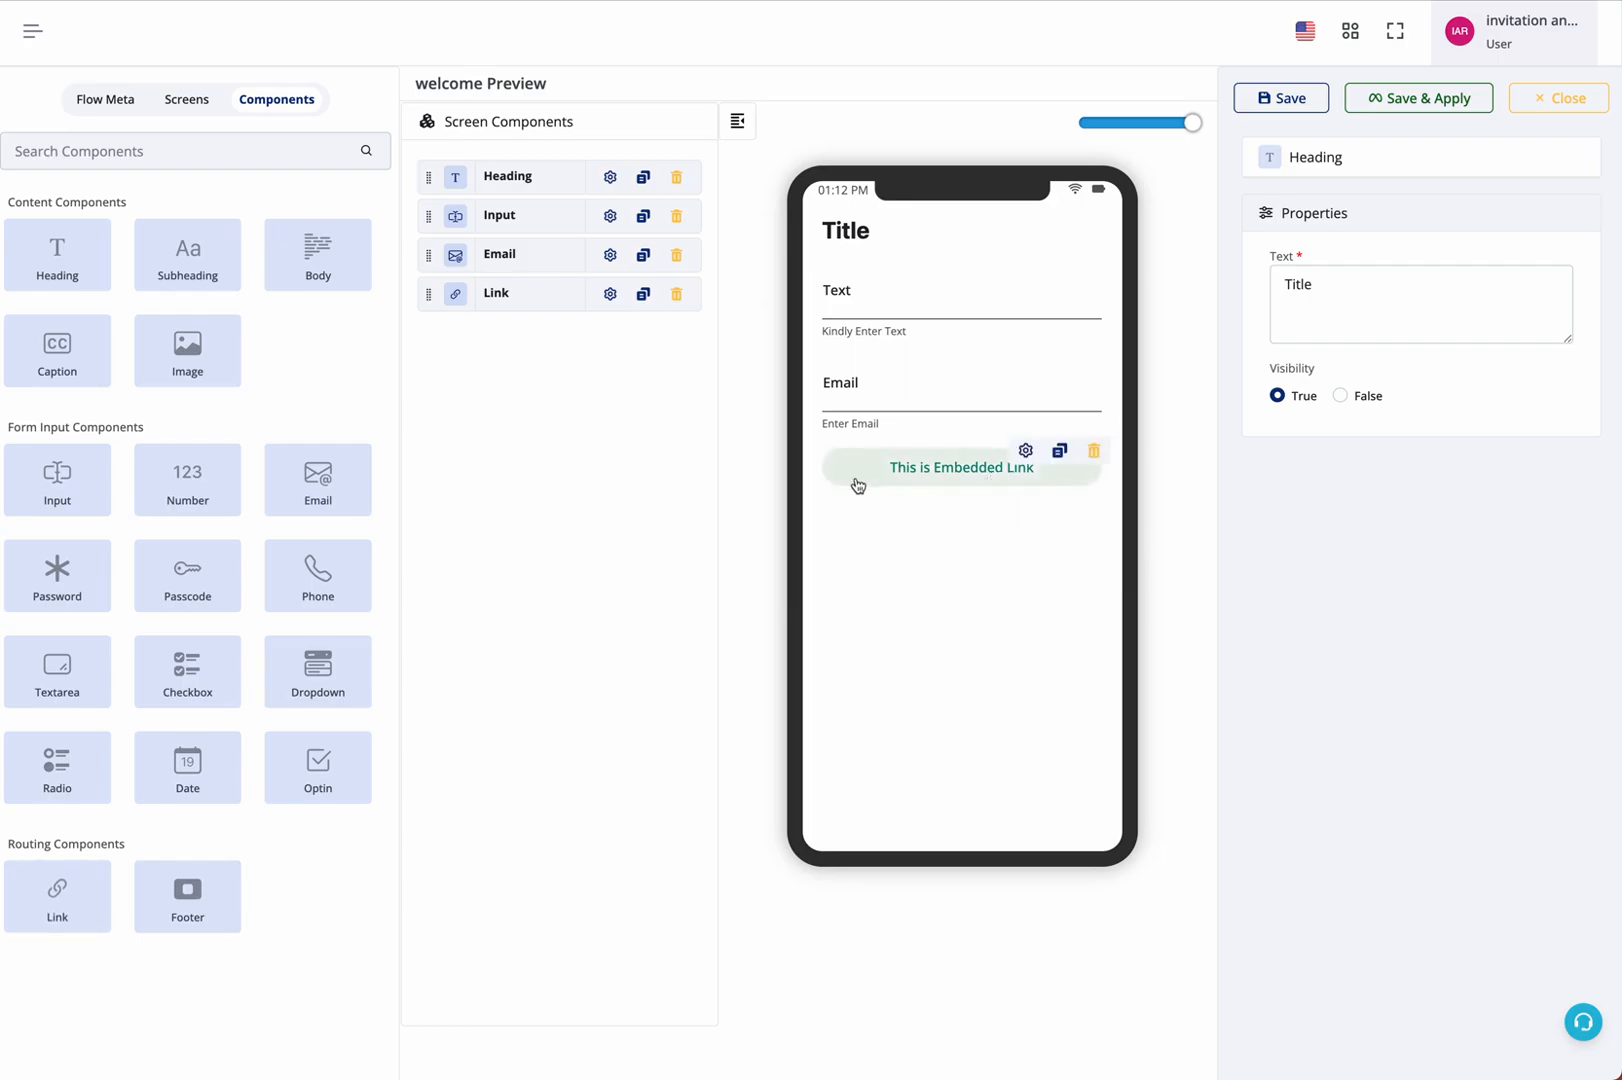
{"action": "left_click", "coordinate": [1026, 452]}
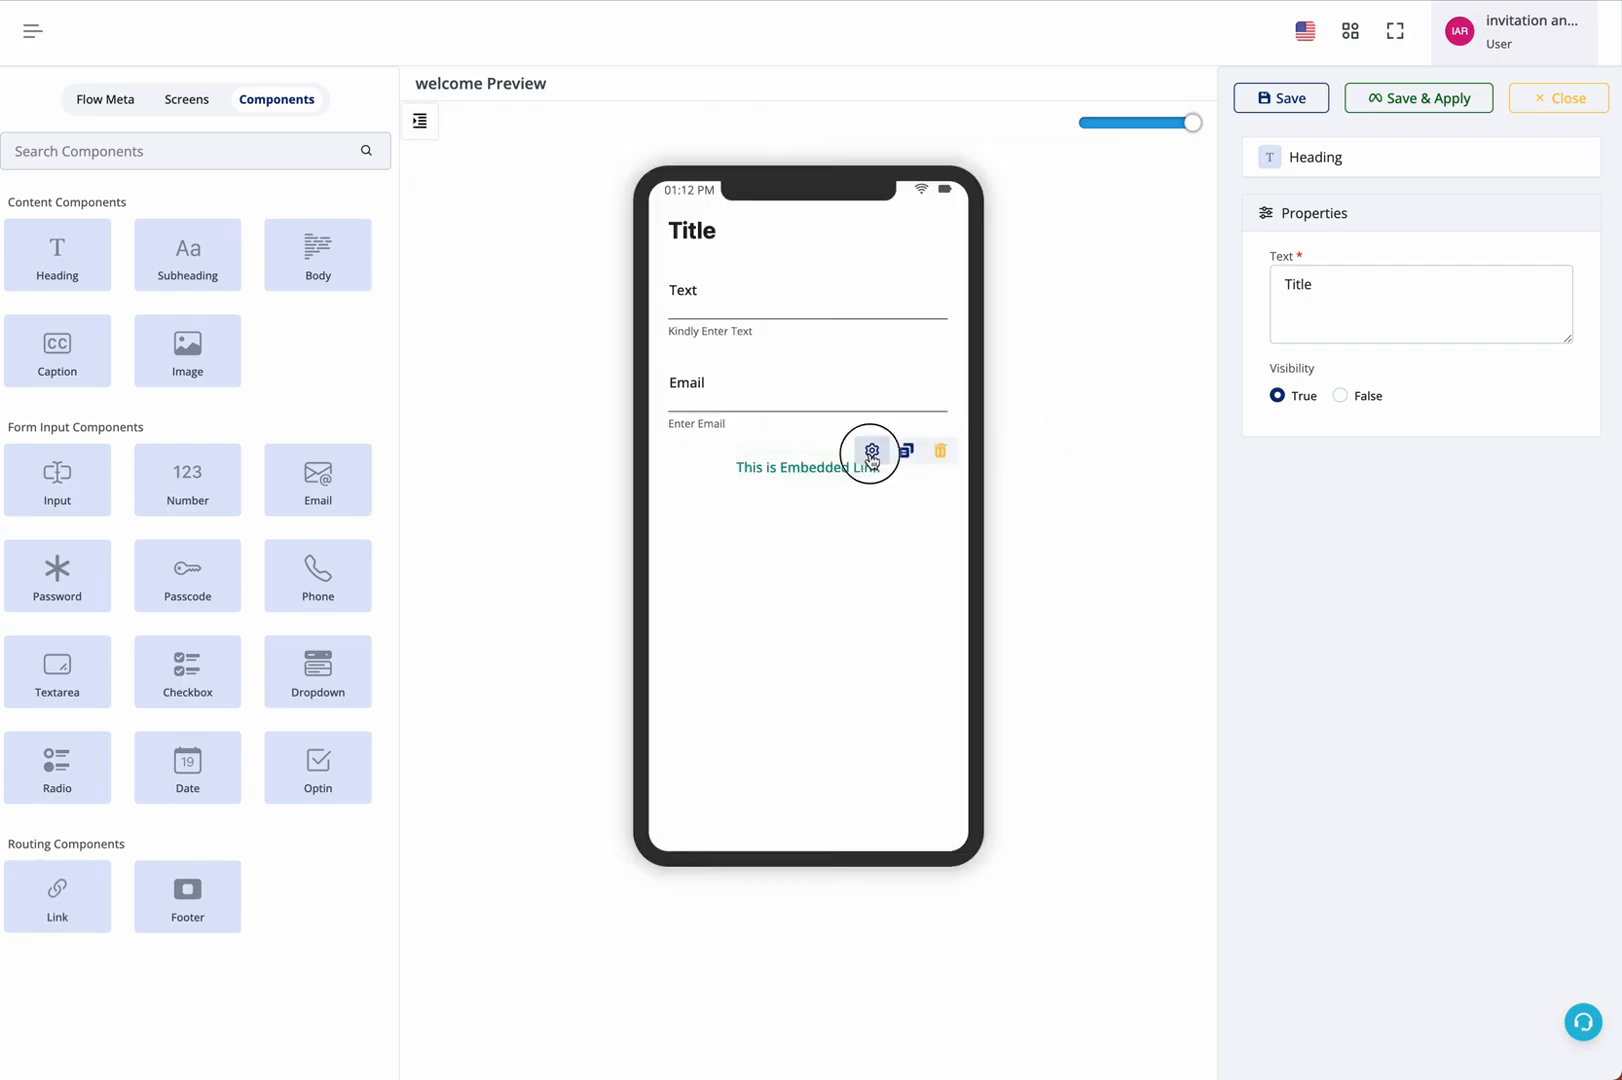
{"action": "left_click", "coordinate": [871, 451]}
{"action": "left_click", "coordinate": [1300, 360]}
{"action": "left_click", "coordinate": [1329, 392]}
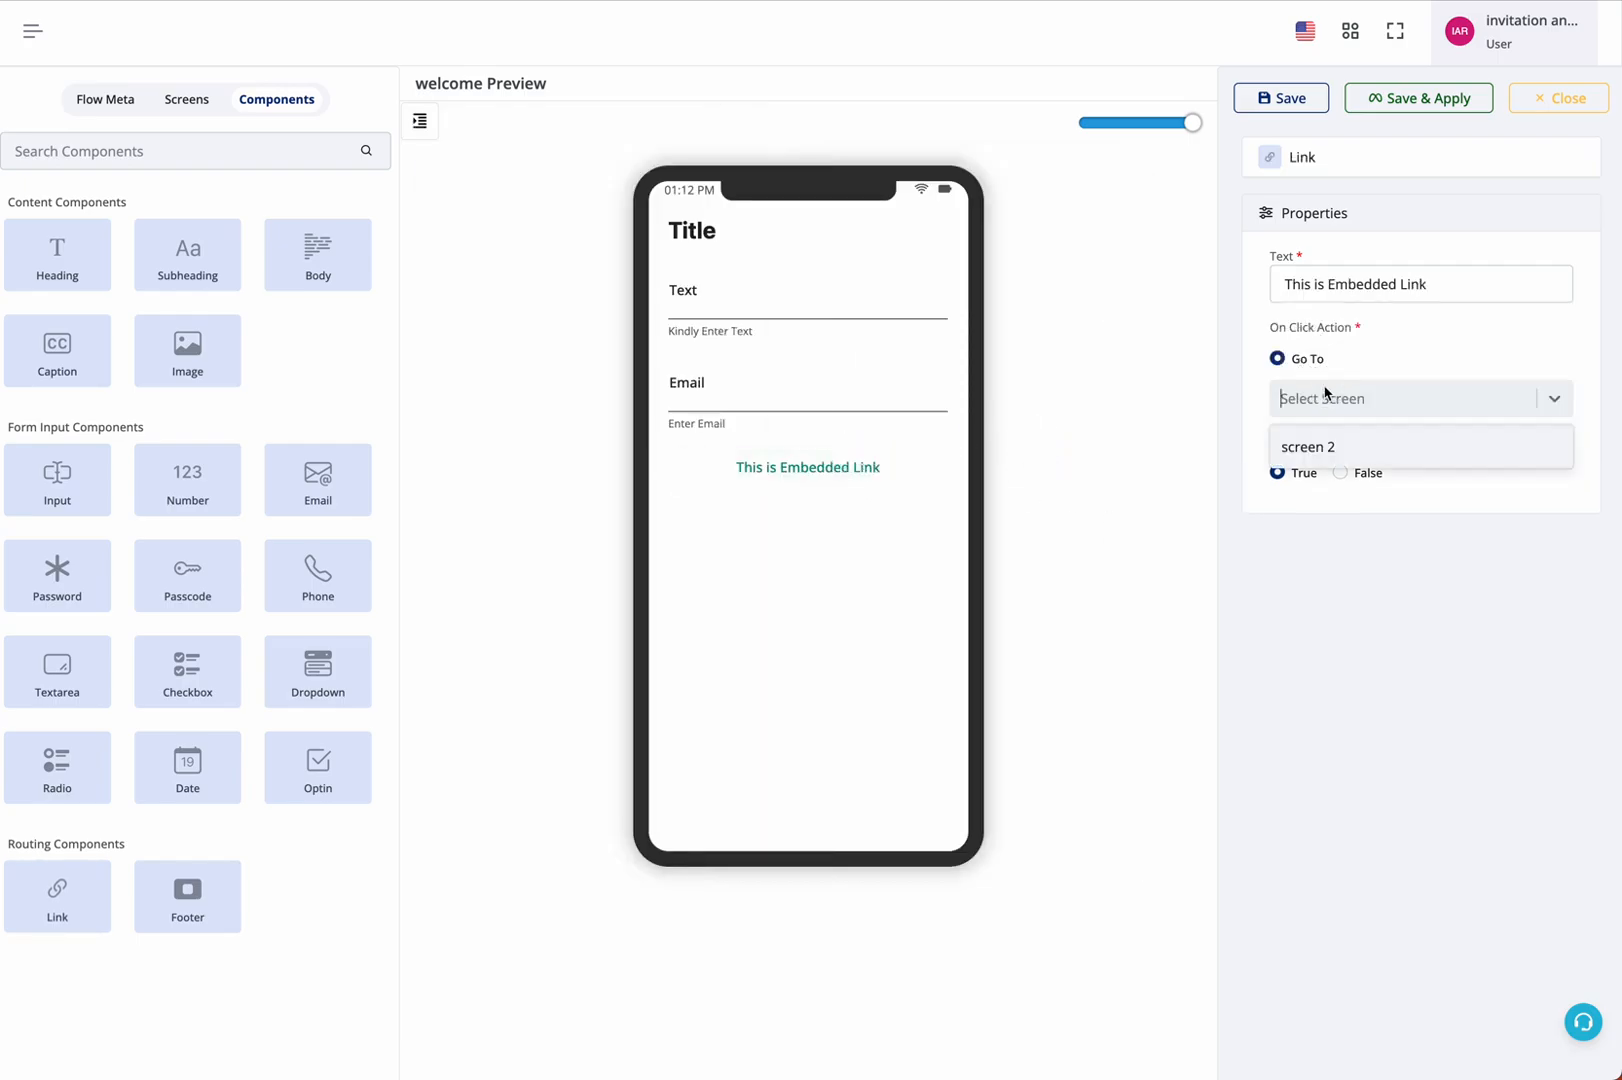
{"action": "left_click", "coordinate": [1333, 447]}
Add a Footer to the welcome screen and set its button's click action to go to screen 2
{"action": "left_click_drag", "start_coordinate": [187, 892], "coordinate": [870, 840]}
{"action": "mouse_move", "coordinate": [880, 822]}
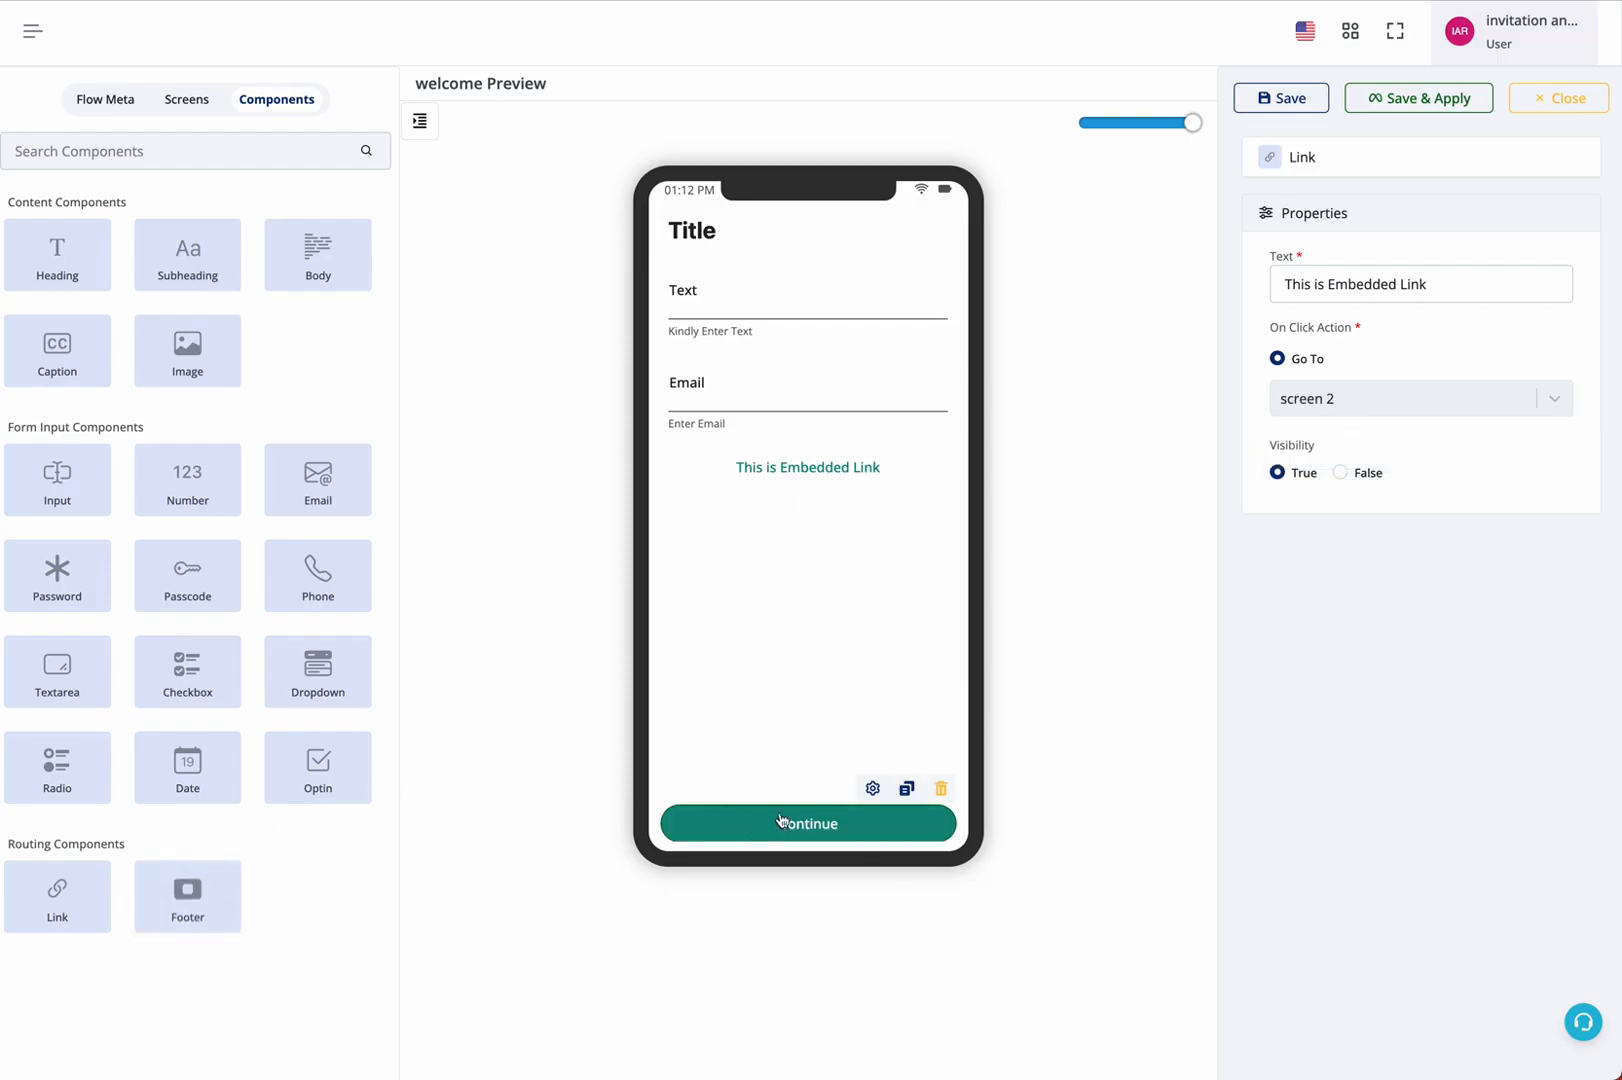
{"action": "left_click", "coordinate": [872, 788]}
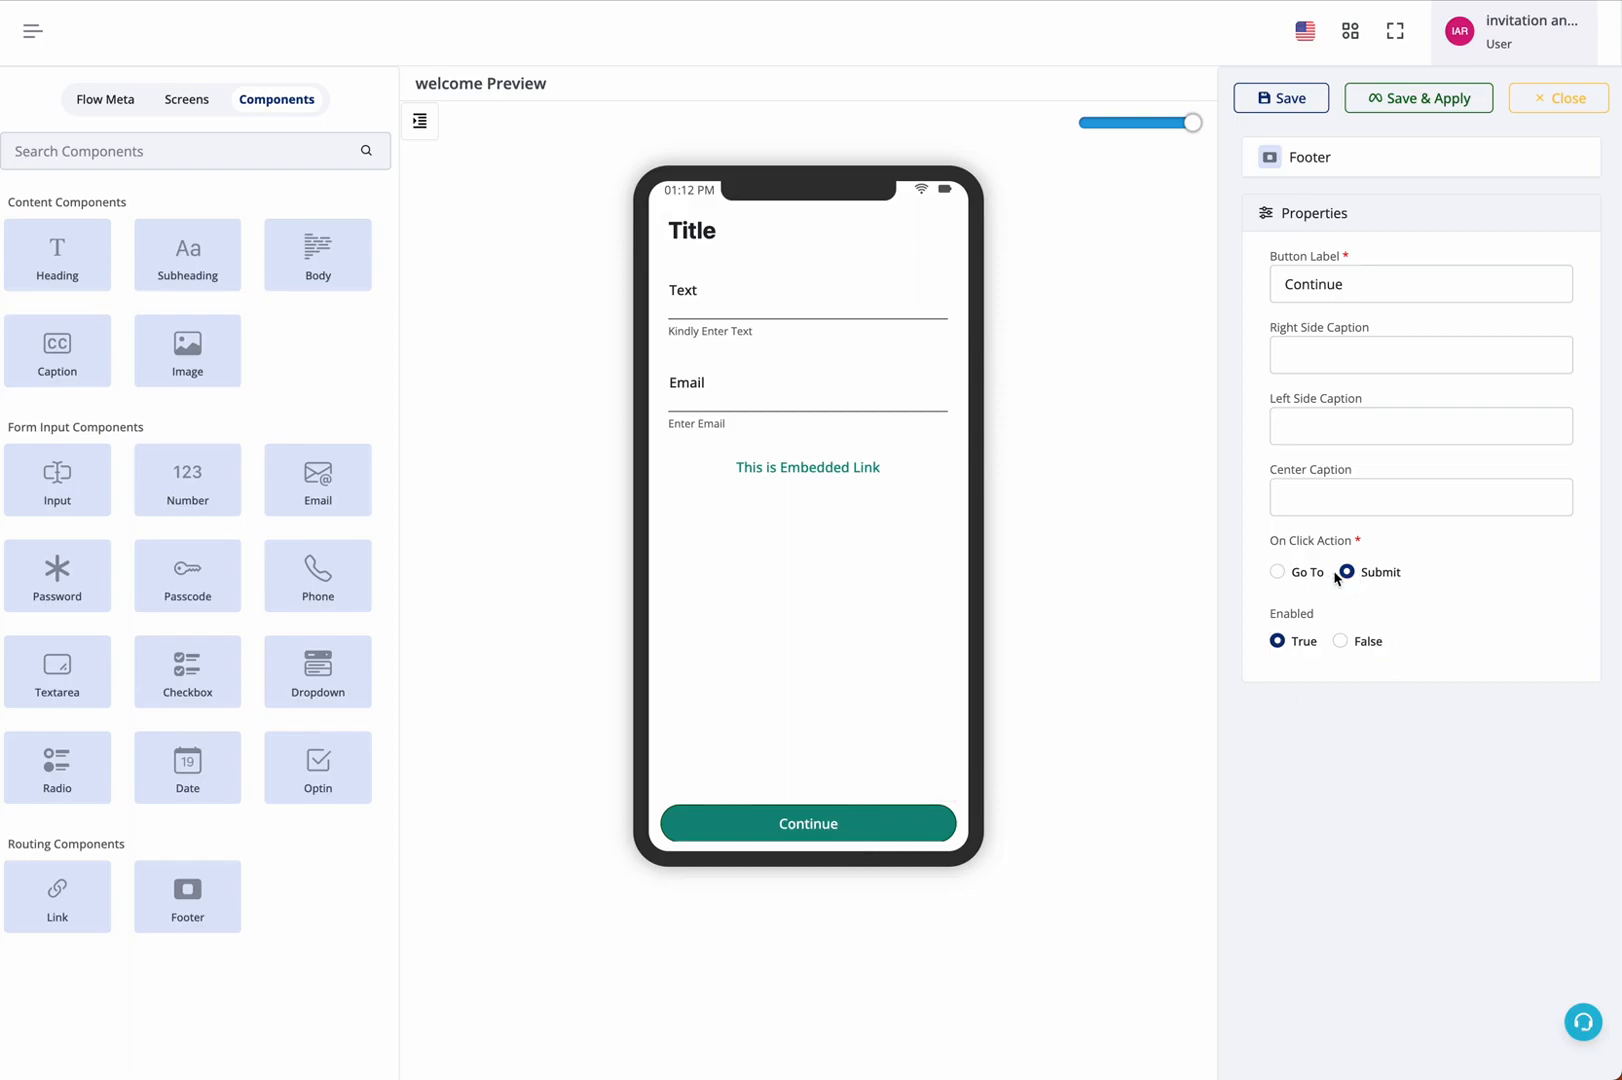
{"action": "left_click", "coordinate": [1302, 572]}
{"action": "left_click", "coordinate": [1323, 613]}
{"action": "left_click", "coordinate": [1326, 661]}
Add a Dropdown, a Date and a Footer component to screen 2
{"action": "left_click", "coordinate": [196, 99]}
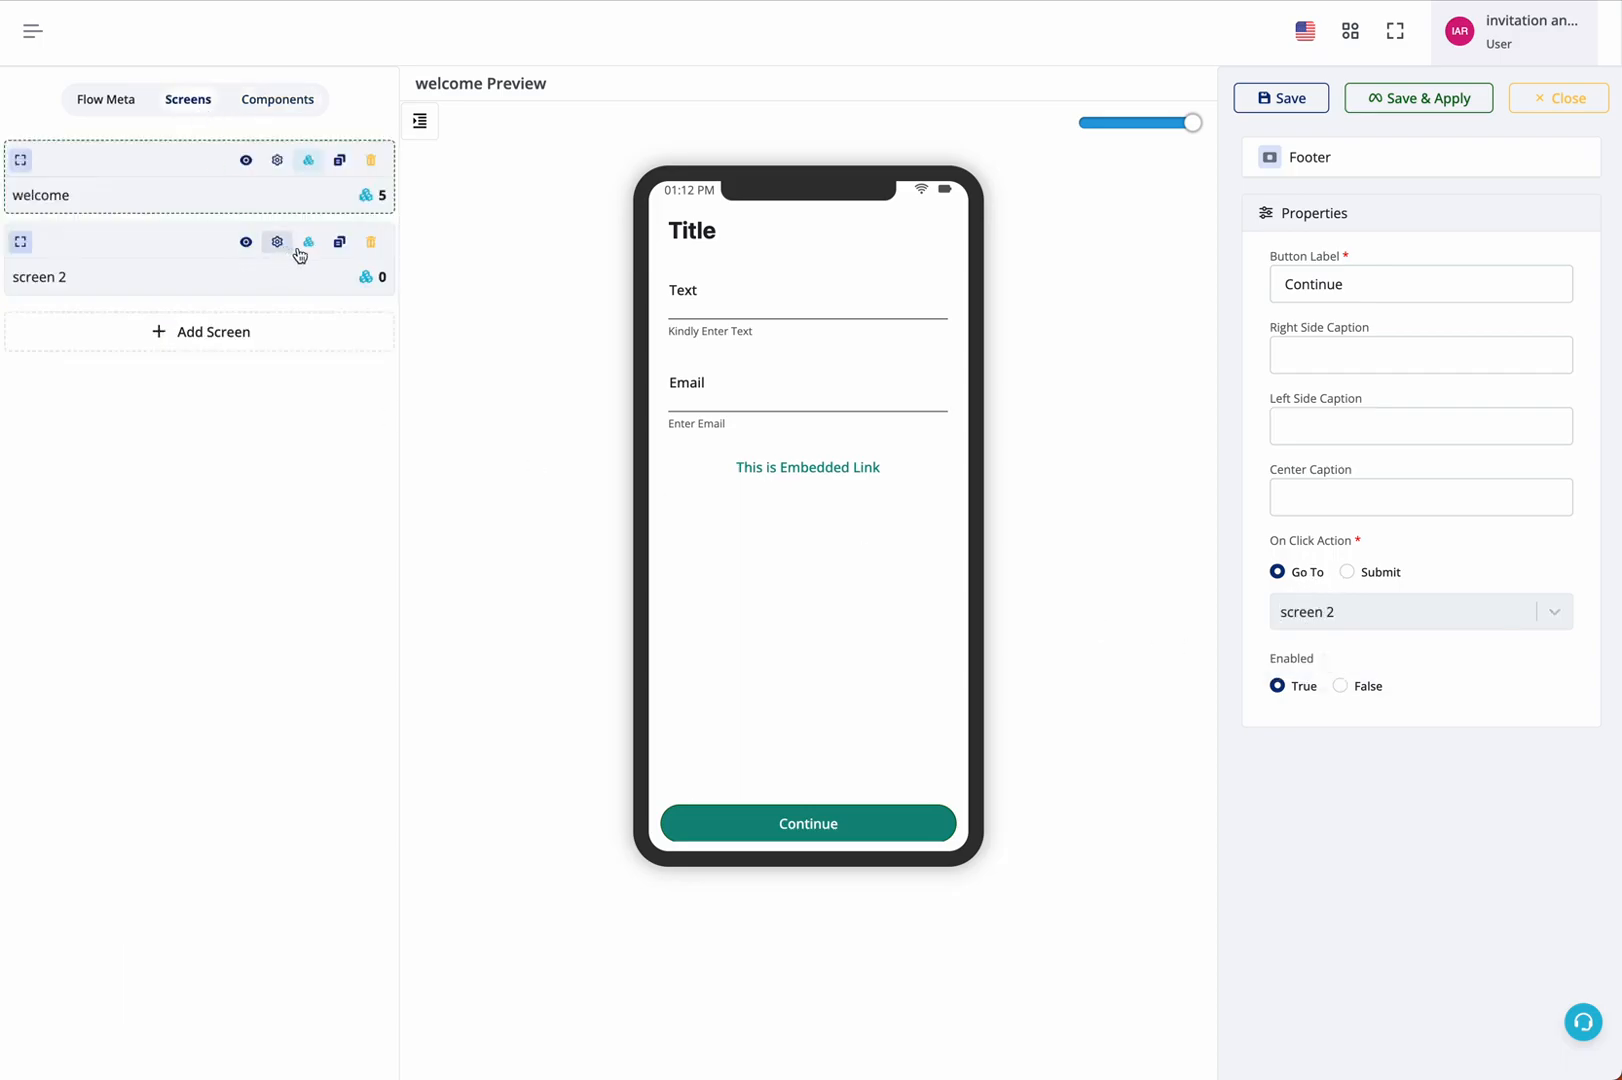
{"action": "left_click", "coordinate": [300, 256]}
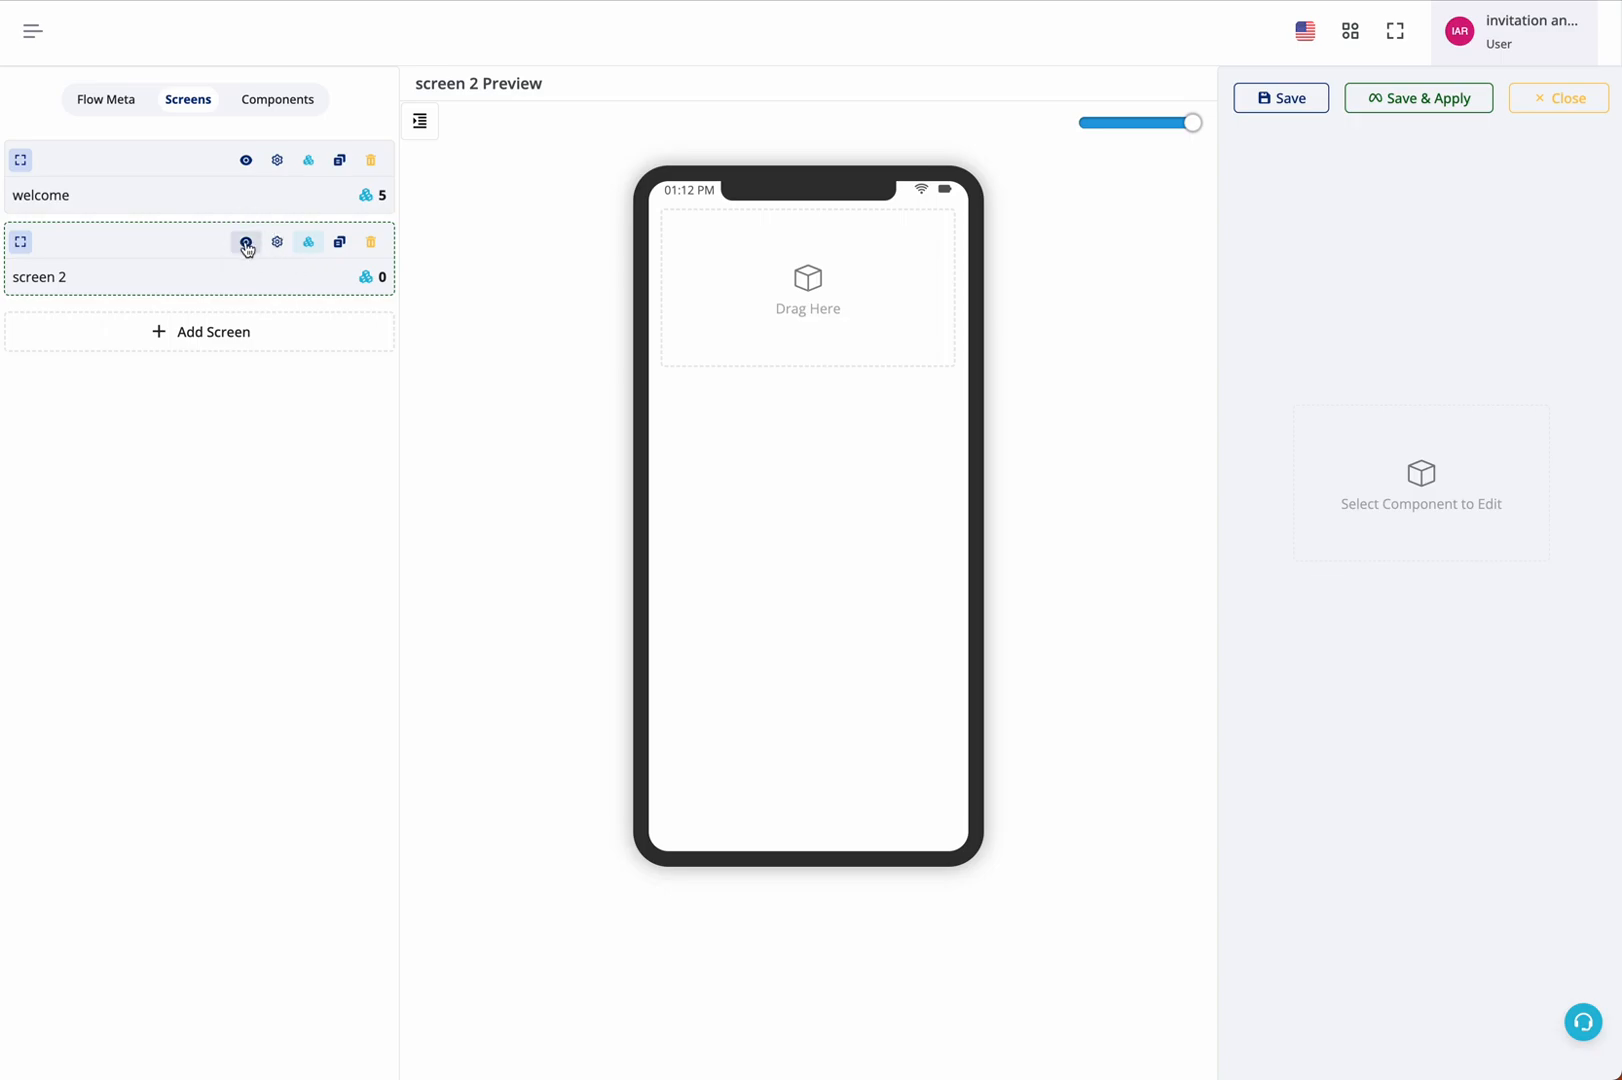
{"action": "left_click", "coordinate": [310, 244]}
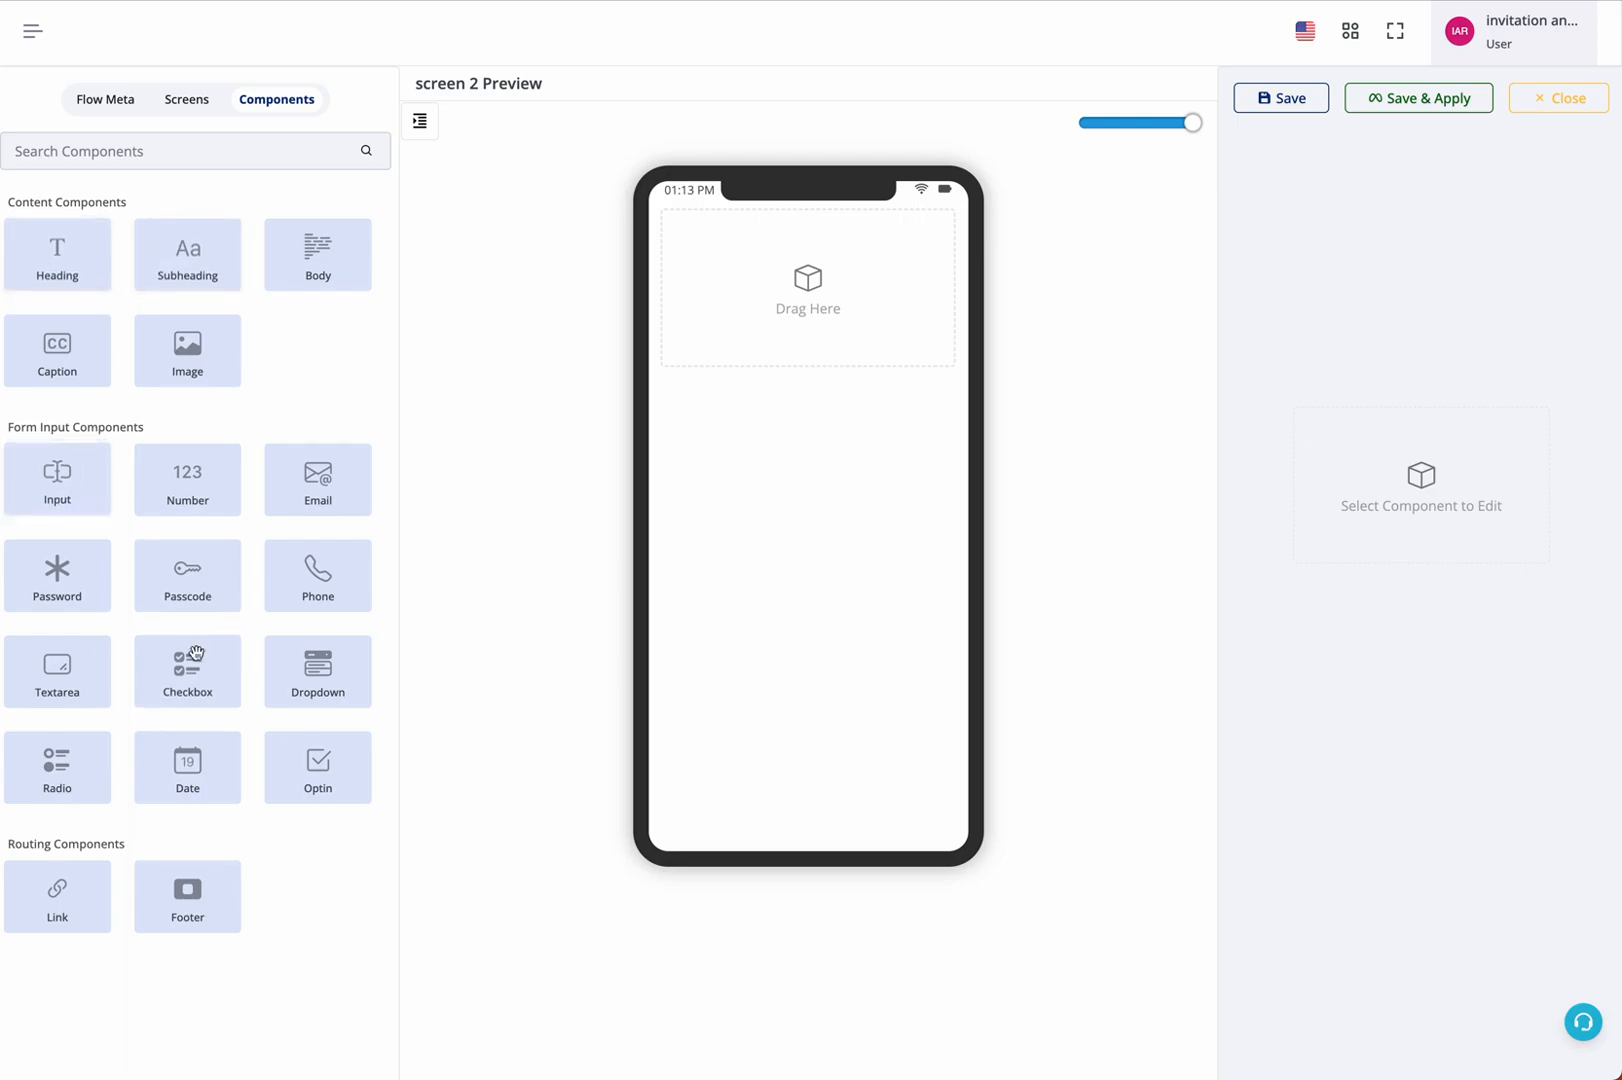
{"action": "left_click", "coordinate": [312, 668]}
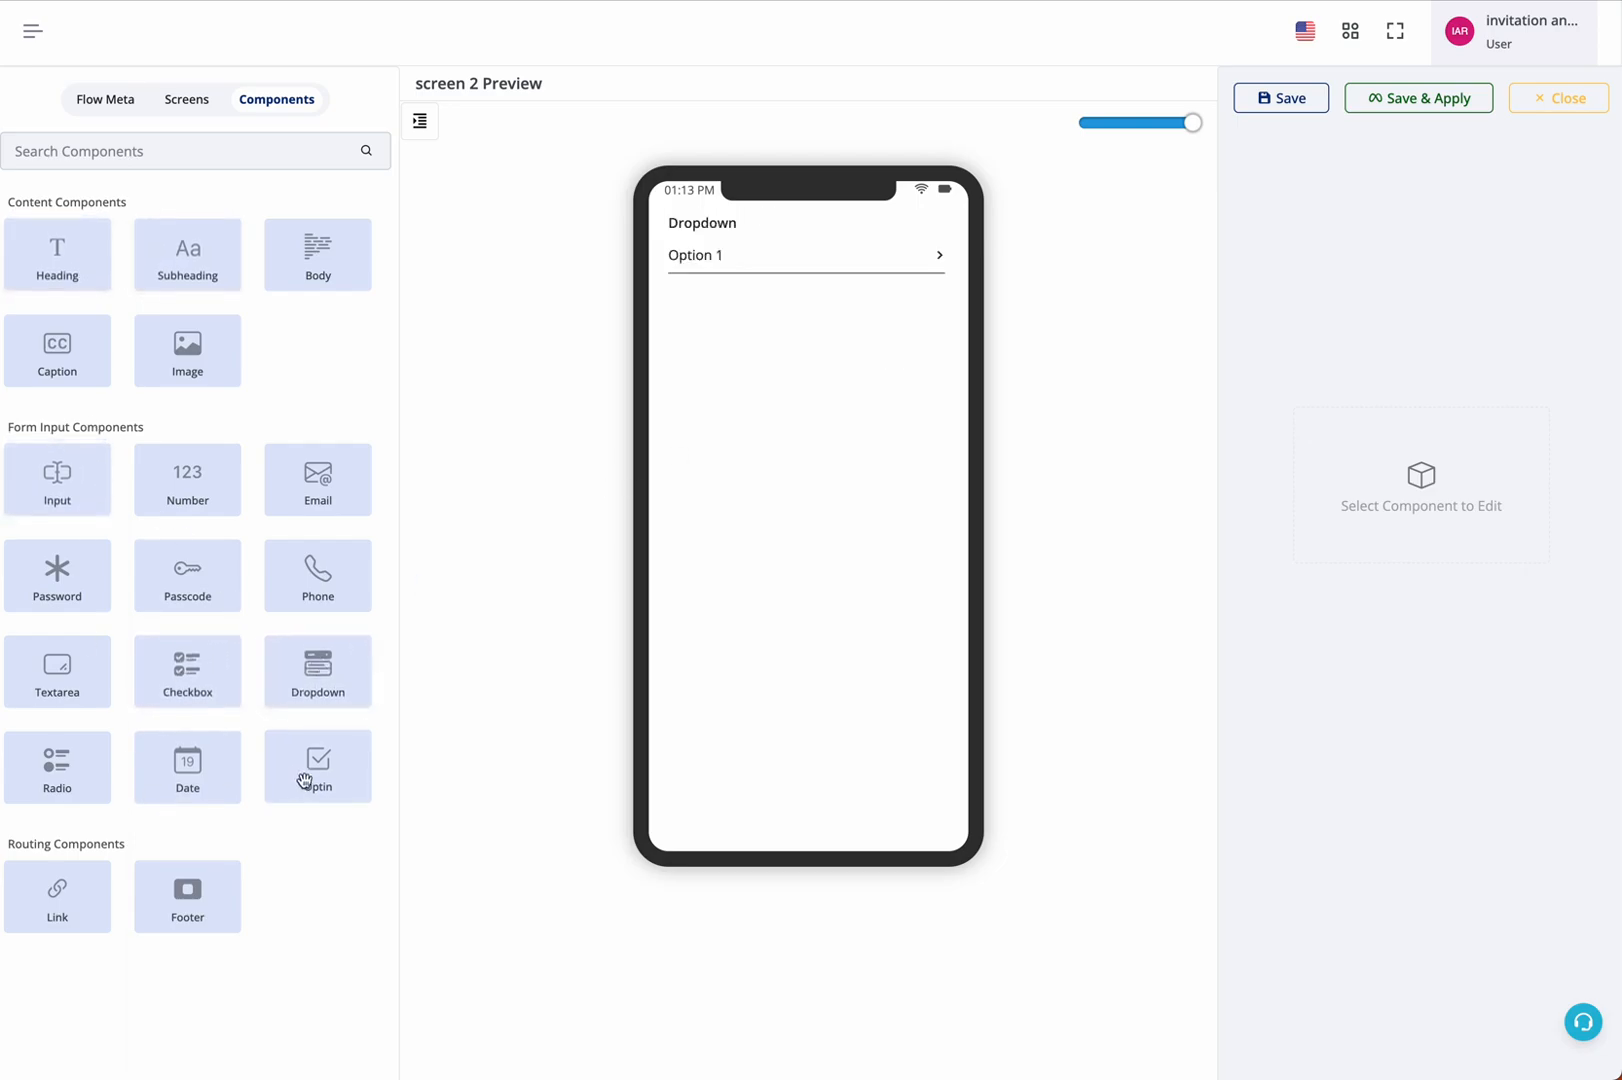
{"action": "left_click", "coordinate": [187, 762]}
{"action": "left_click", "coordinate": [187, 893]}
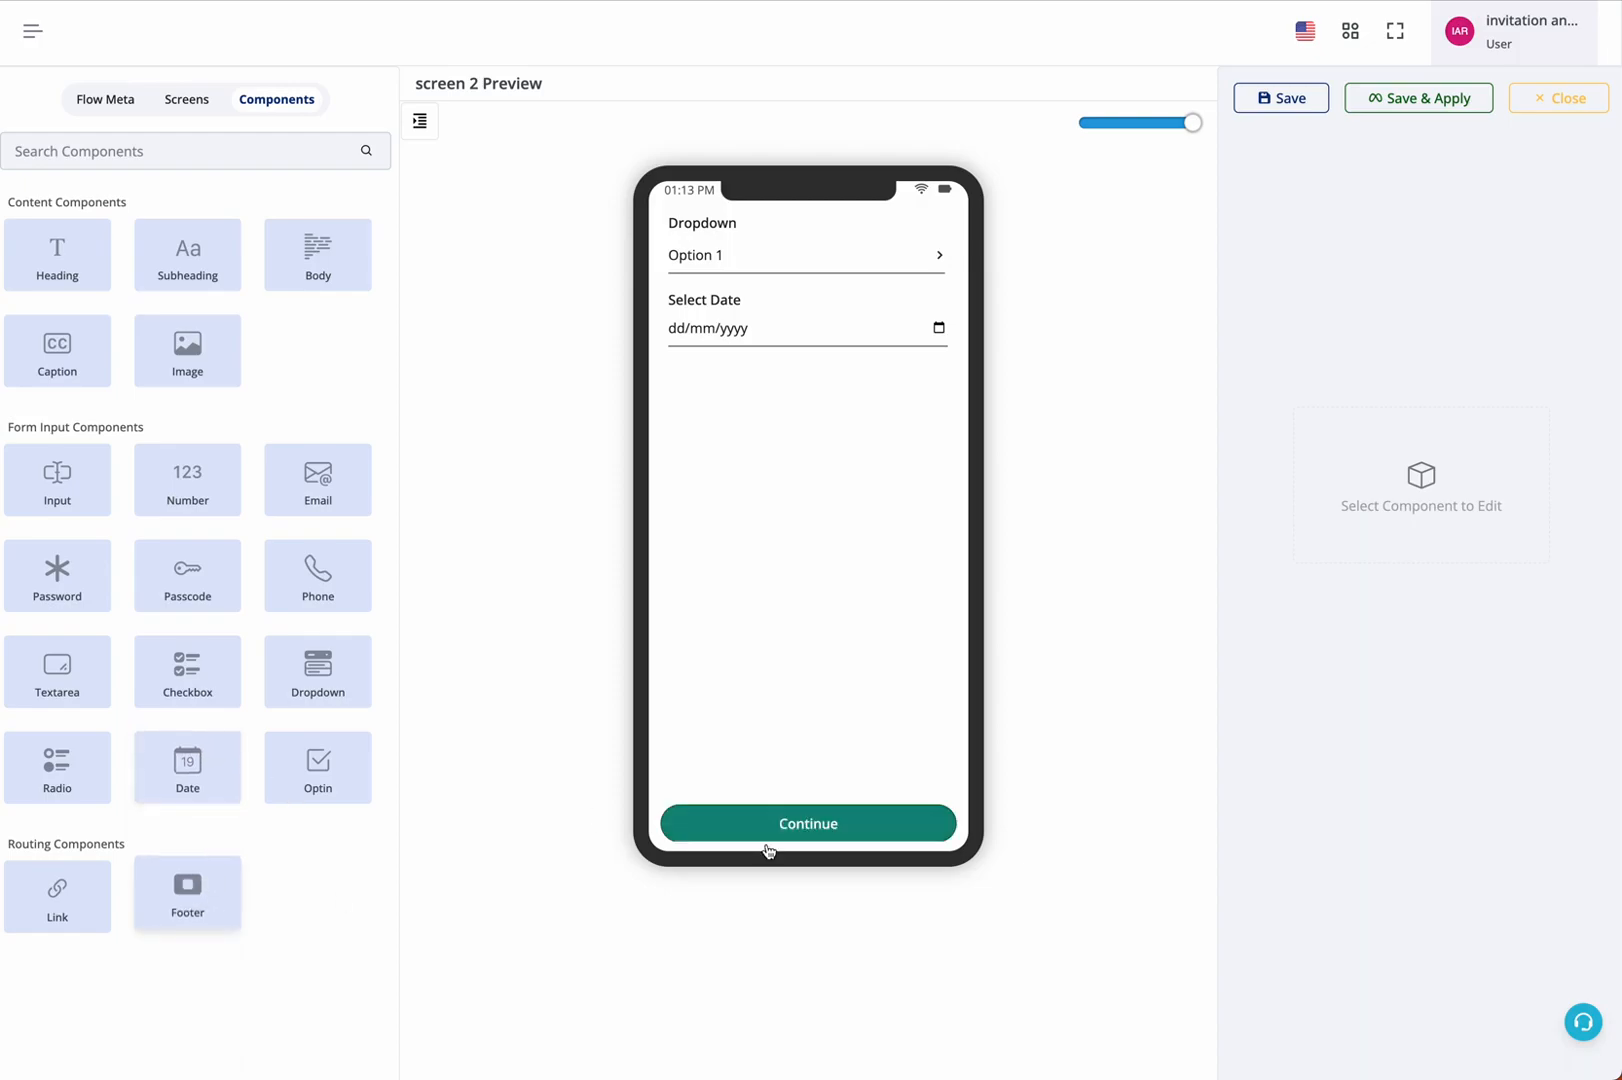
Set screen 2's footer button label to "Submit", keeping Submit as its click action
{"action": "left_click", "coordinate": [872, 788]}
{"action": "double_click", "coordinate": [1370, 268]}
{"action": "type", "text": "Submoit"}
{"action": "key", "text": "BackSpace"}
{"action": "key", "text": "BackSpace"}
{"action": "key", "text": "BackSpace"}
{"action": "type", "text": "it"}
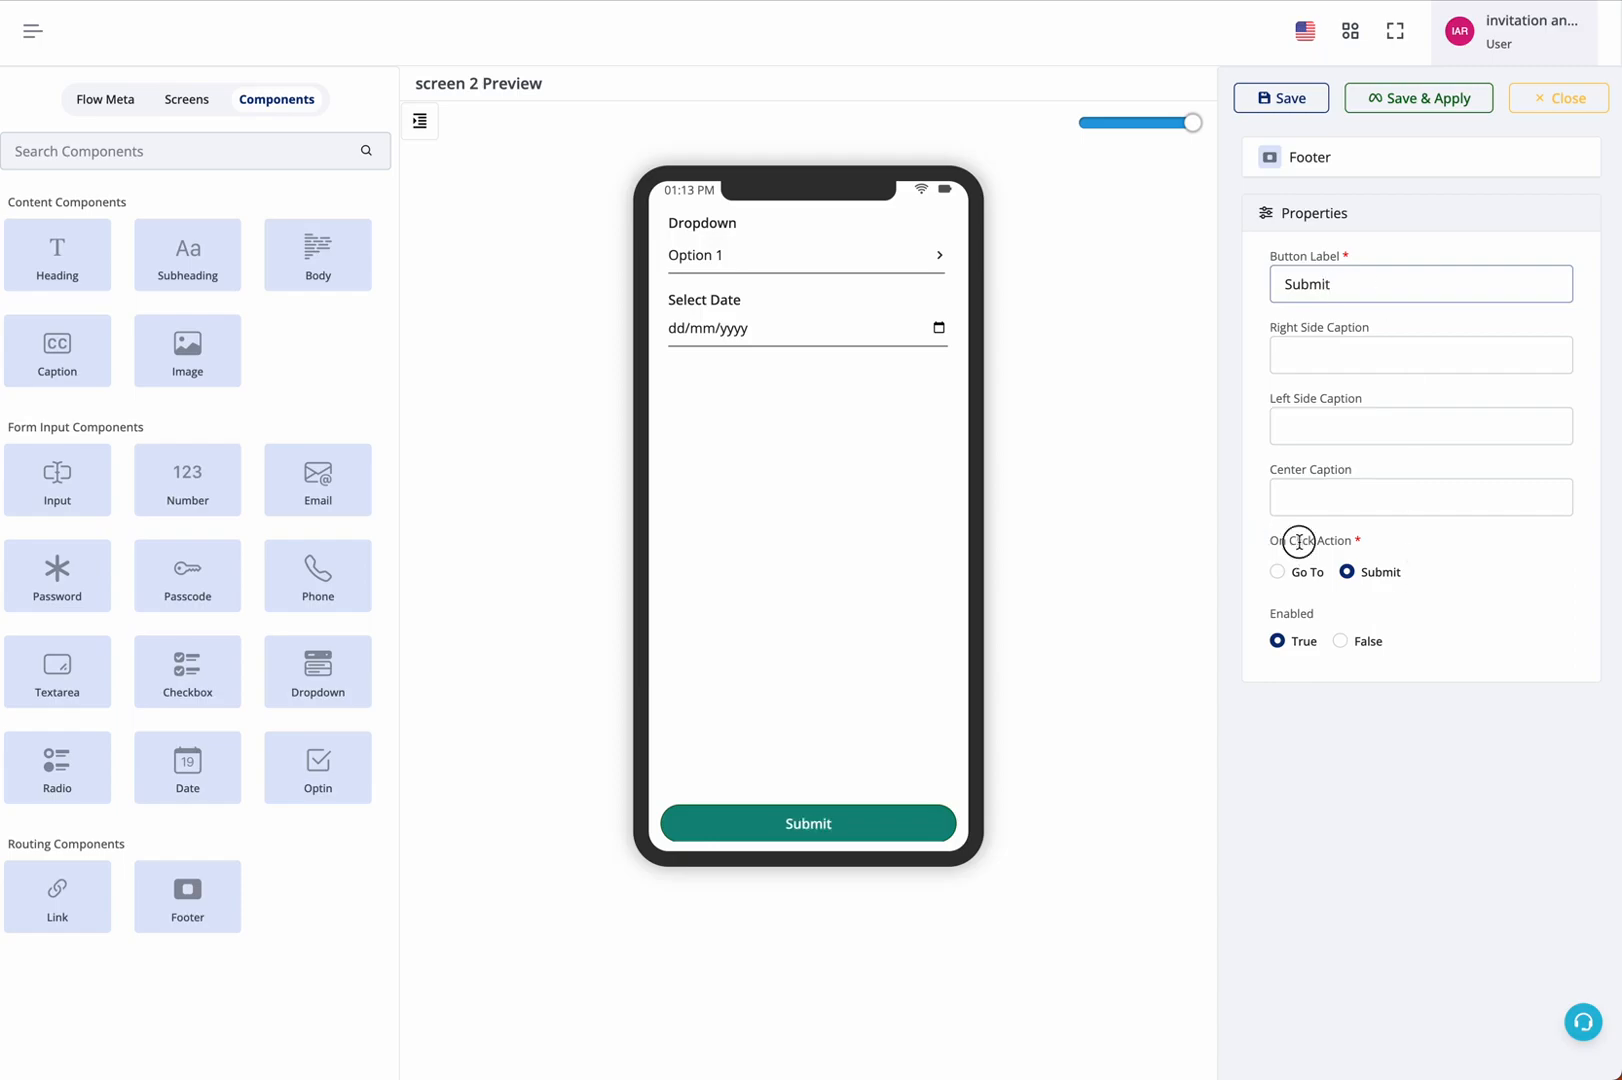
{"action": "left_click_drag", "start_coordinate": [1299, 542], "coordinate": [1419, 557]}
{"action": "left_click", "coordinate": [1428, 569]}
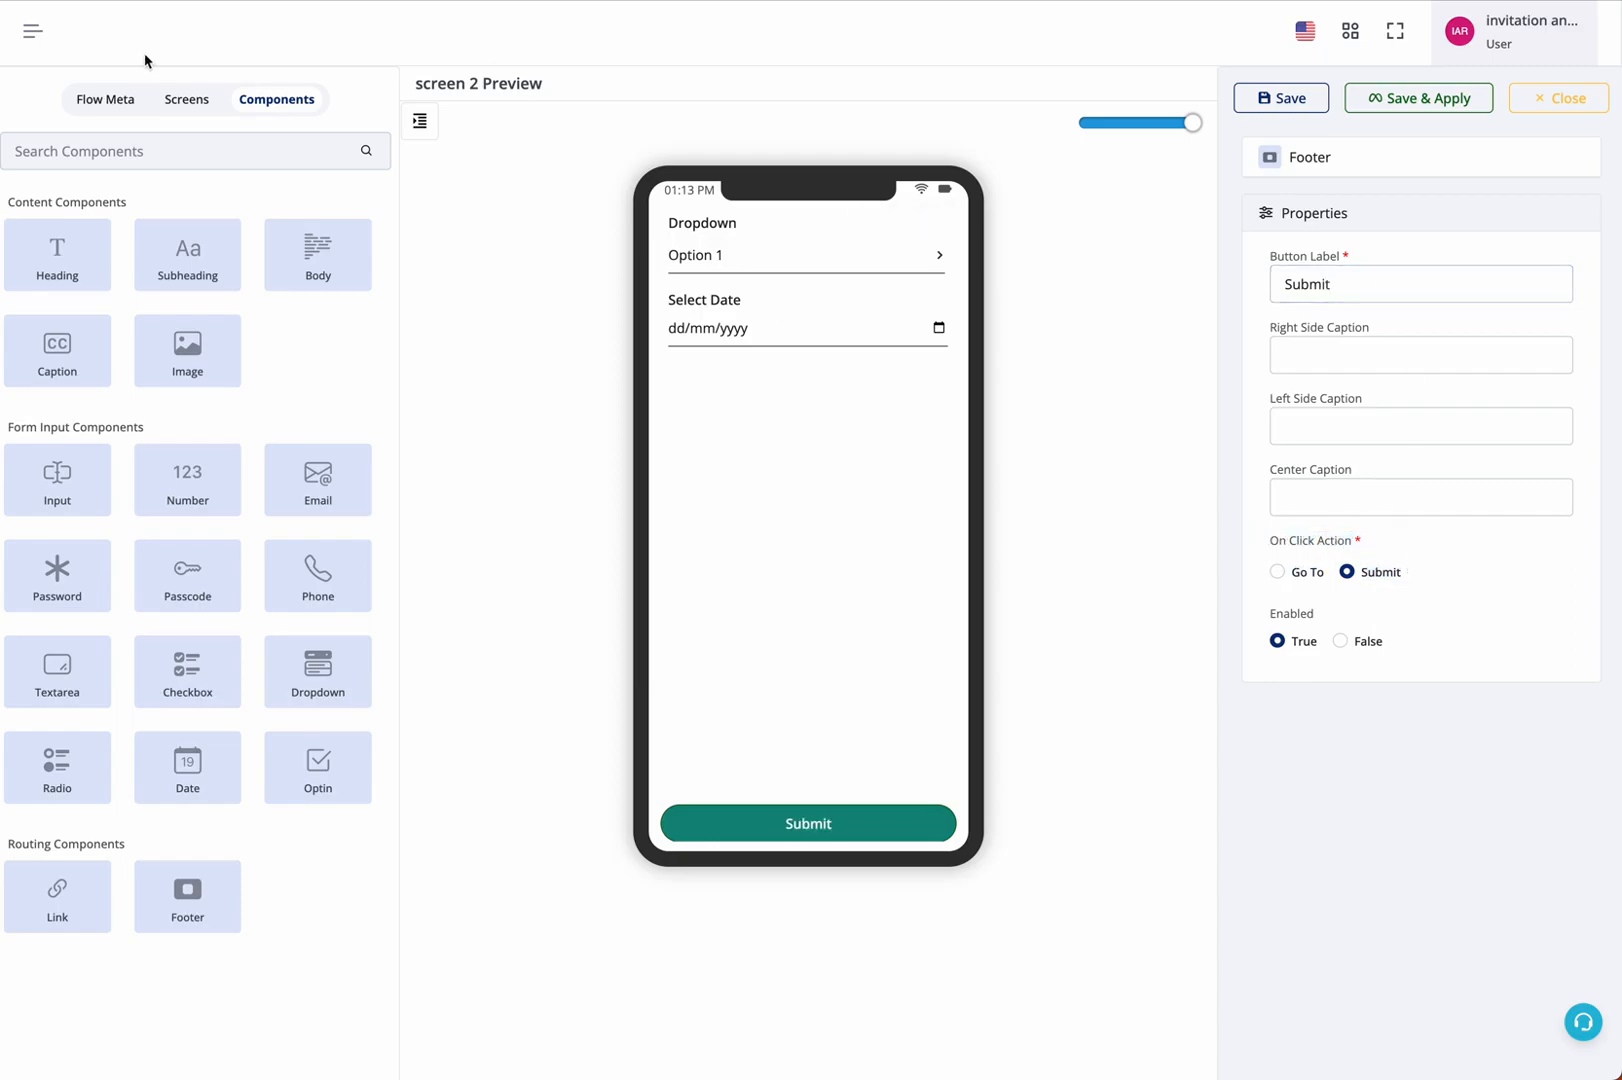
Review the flow's meta settings, screen list and welcome screen layout, and save the flow
{"action": "left_click", "coordinate": [162, 98]}
{"action": "left_click", "coordinate": [131, 100]}
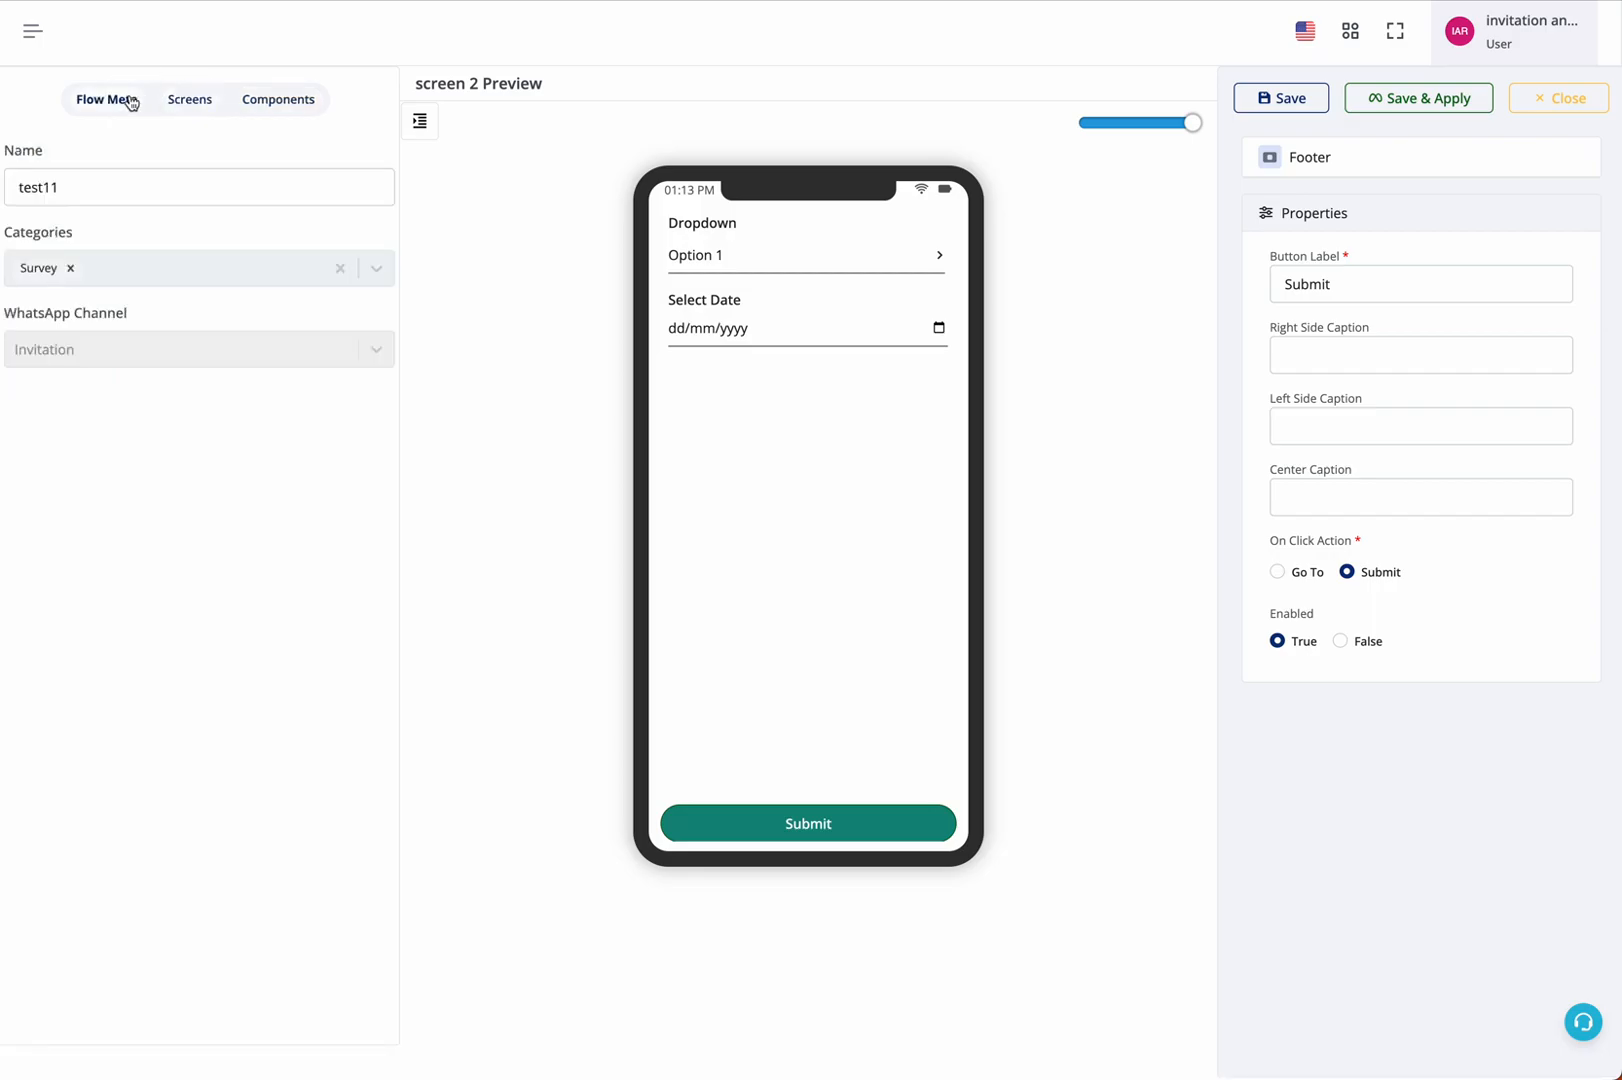
{"action": "left_click", "coordinate": [201, 104]}
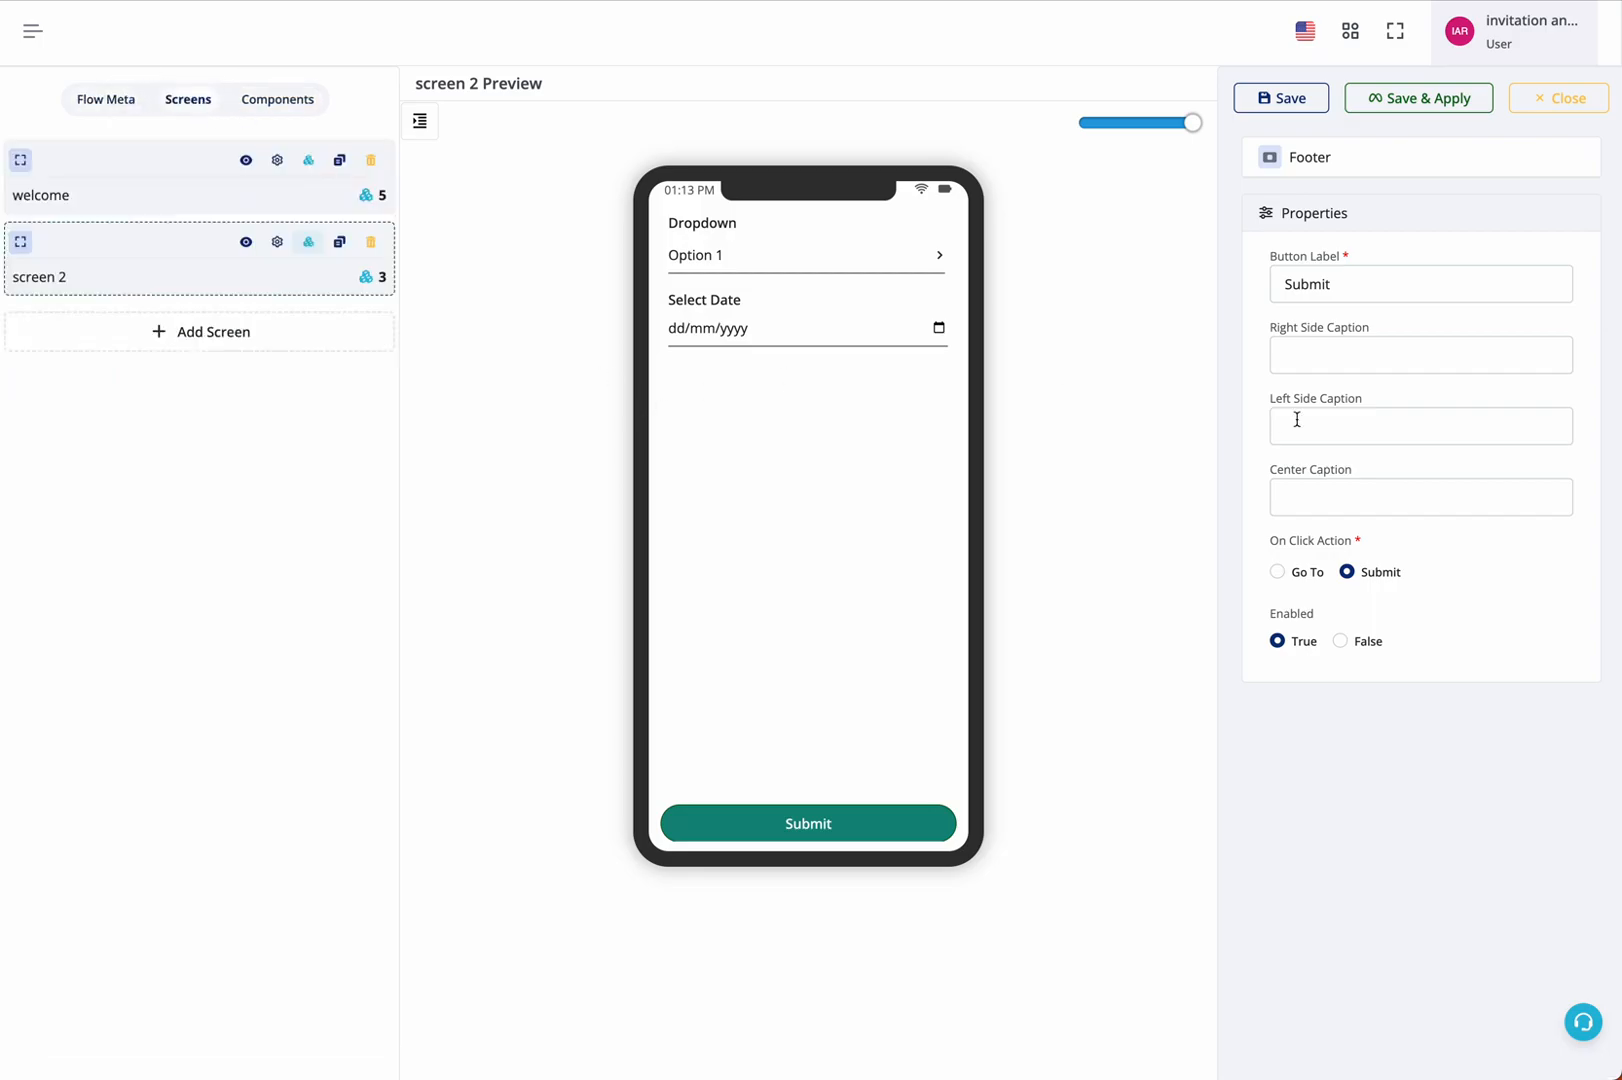
{"action": "mouse_move", "coordinate": [797, 308]}
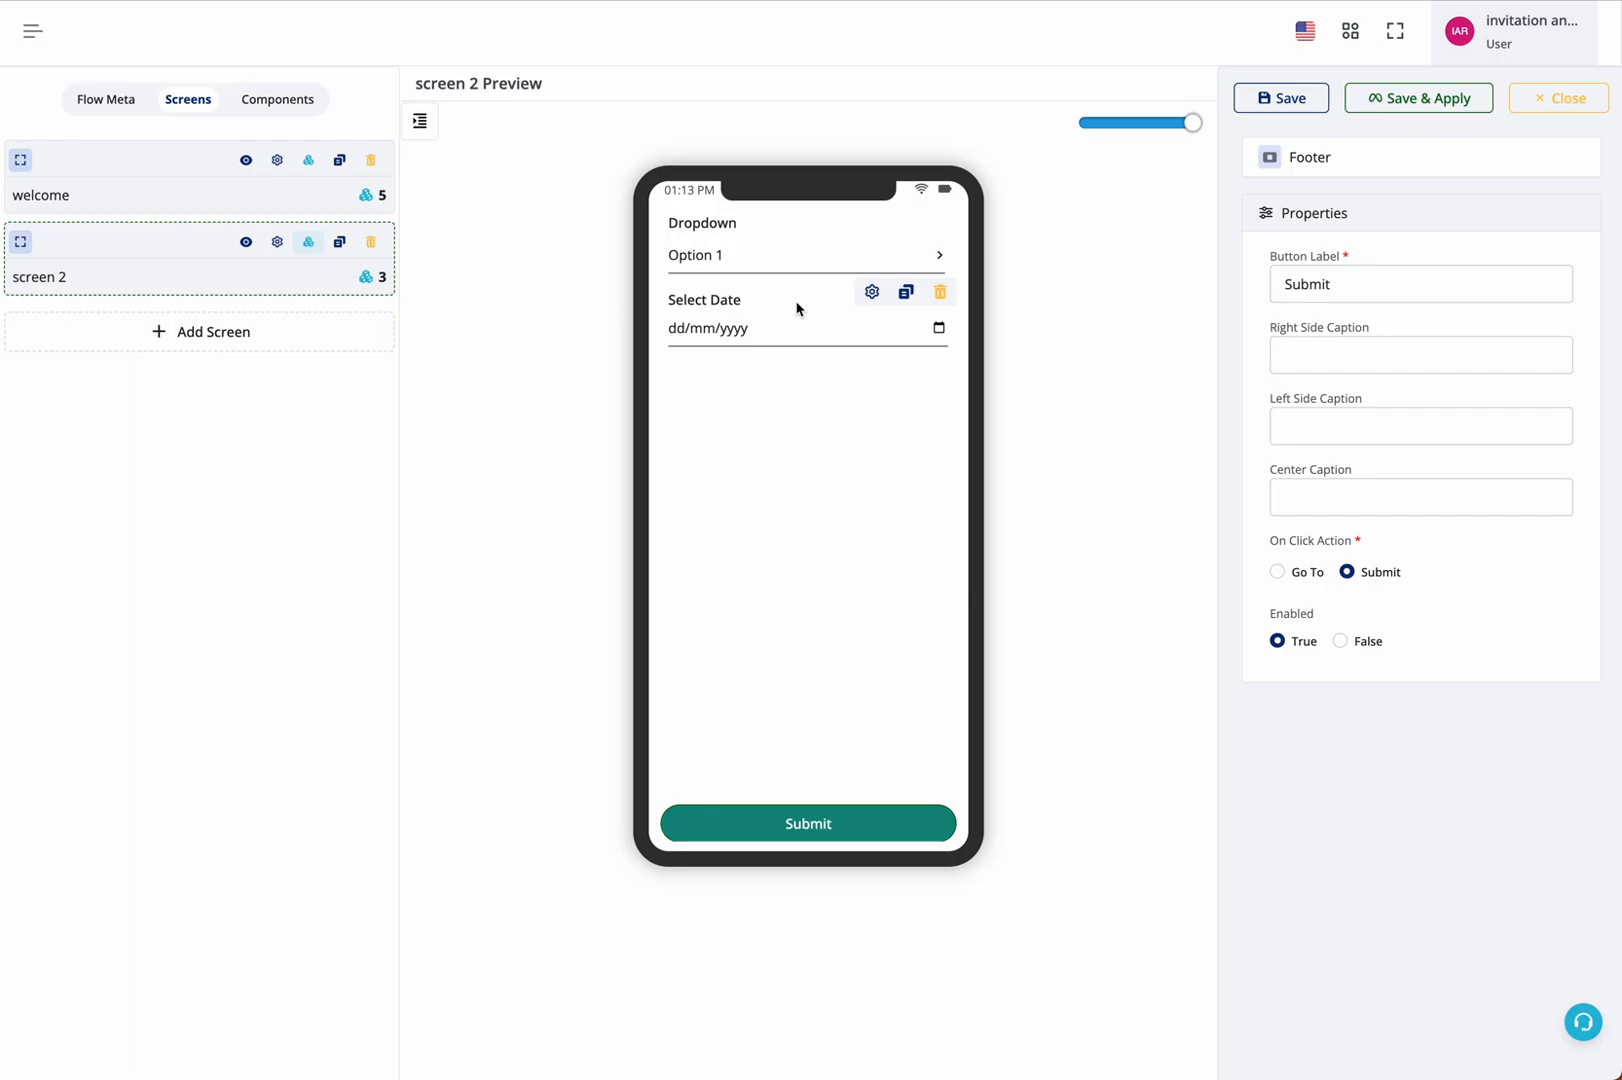
{"action": "left_click", "coordinate": [308, 160]}
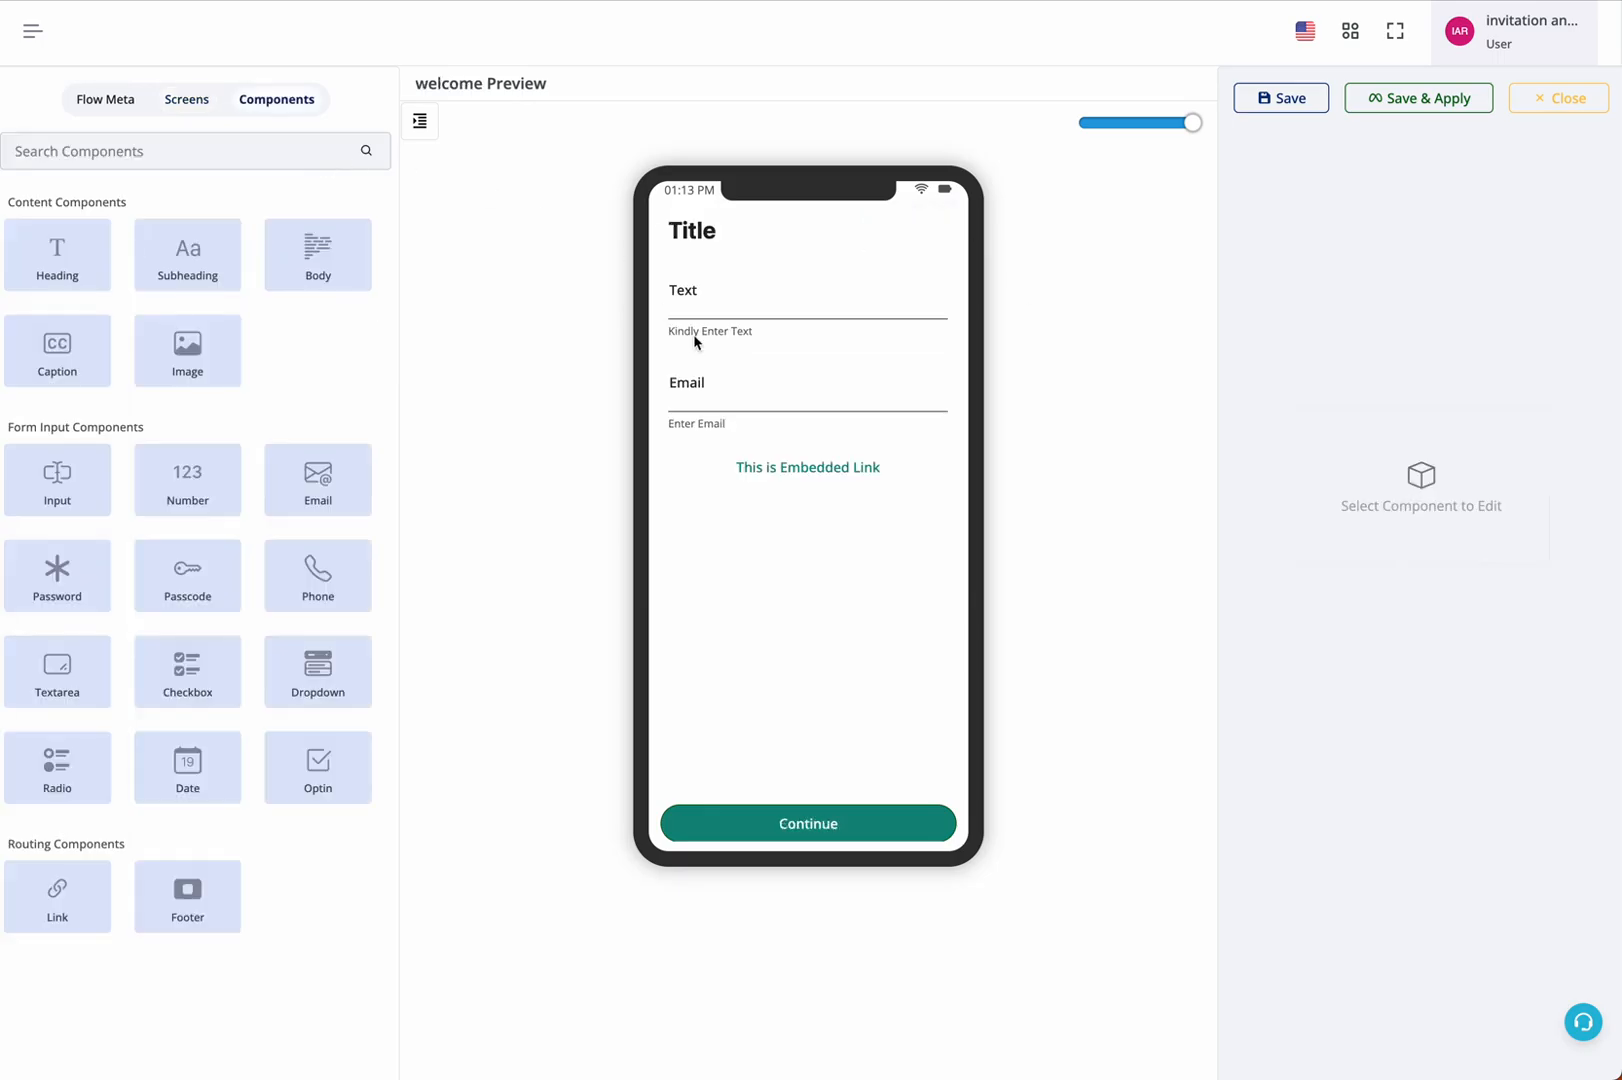
{"action": "left_click", "coordinate": [192, 101]}
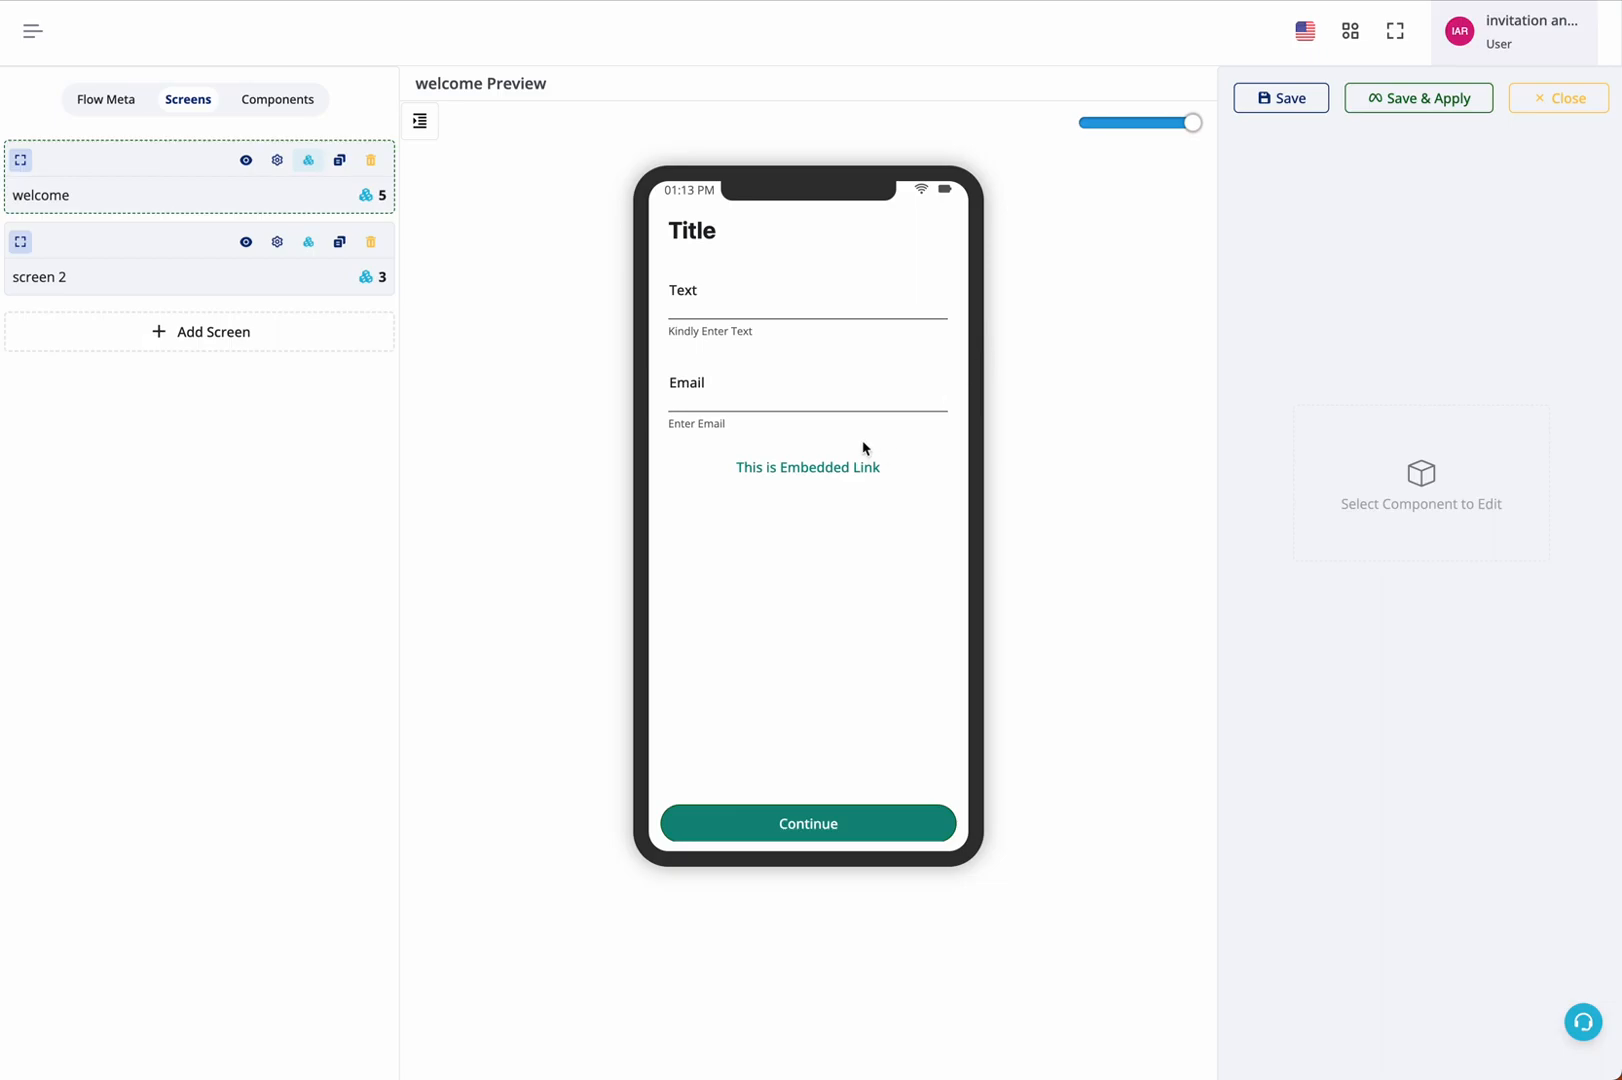
{"action": "mouse_move", "coordinate": [893, 477]}
{"action": "left_click", "coordinate": [1291, 100]}
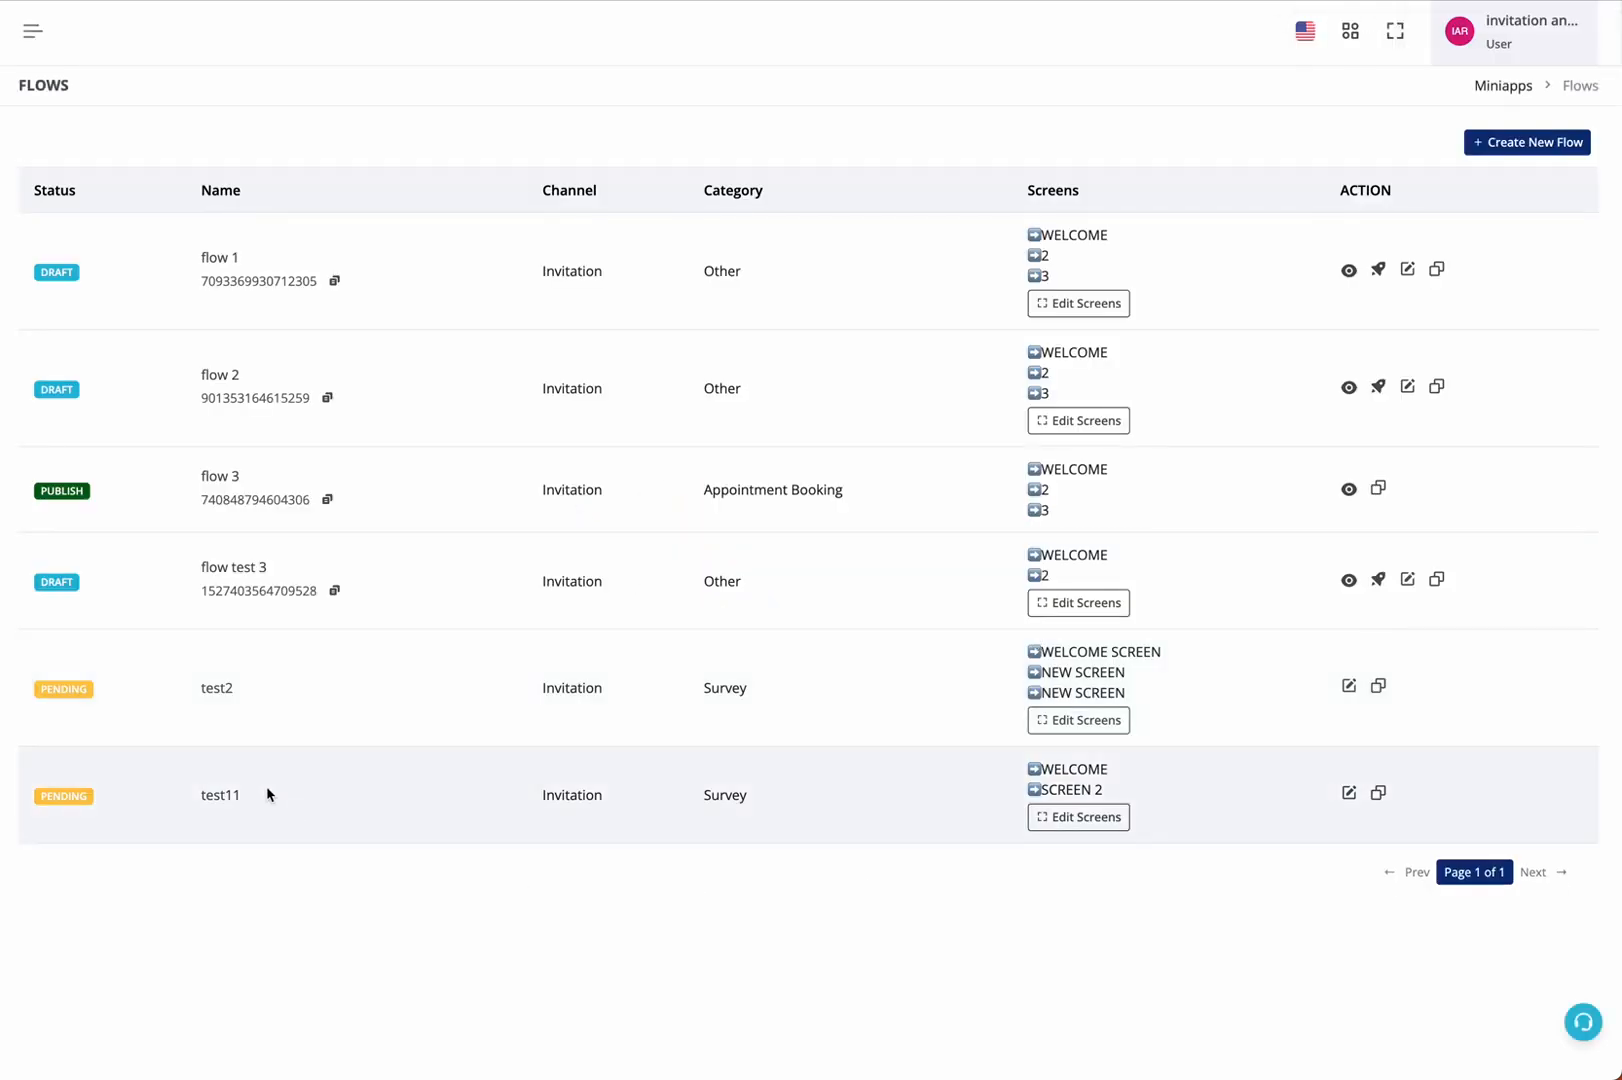
Reopen the test11 flow's screens for editing from the flows list, and save and apply the flow
{"action": "left_click_drag", "start_coordinate": [203, 766], "coordinate": [775, 828]}
{"action": "left_click", "coordinate": [775, 828]}
{"action": "left_click", "coordinate": [1048, 826]}
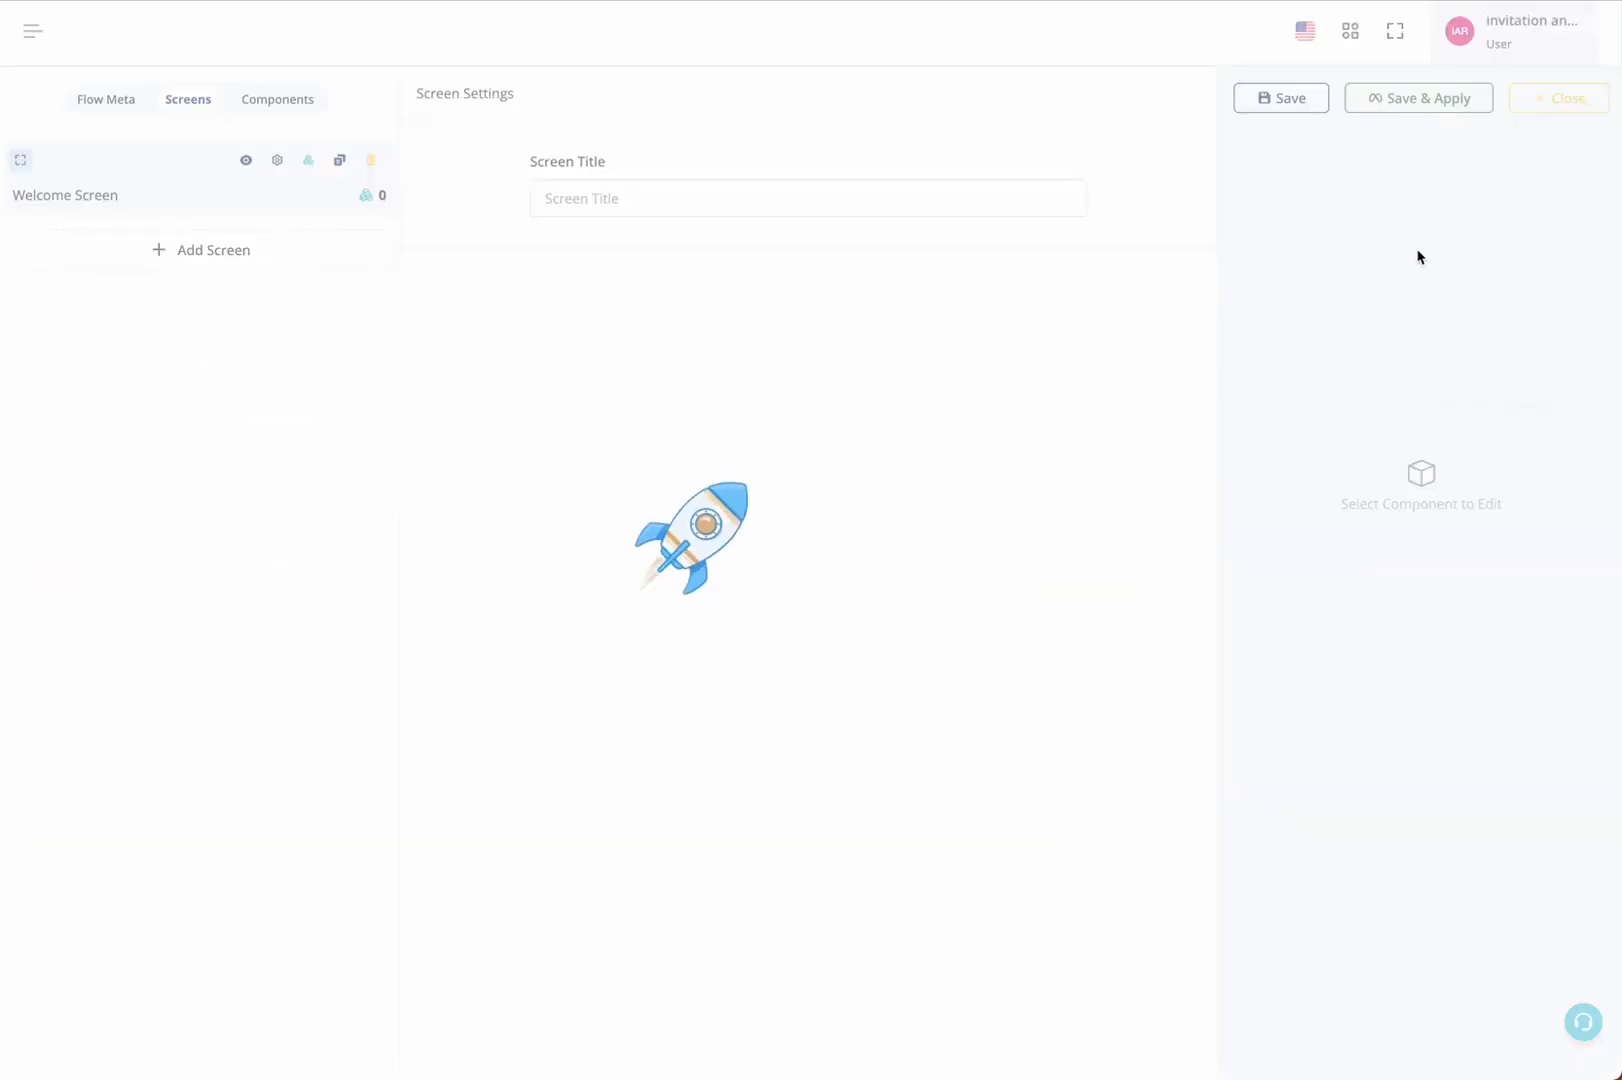
{"action": "left_click", "coordinate": [1412, 104]}
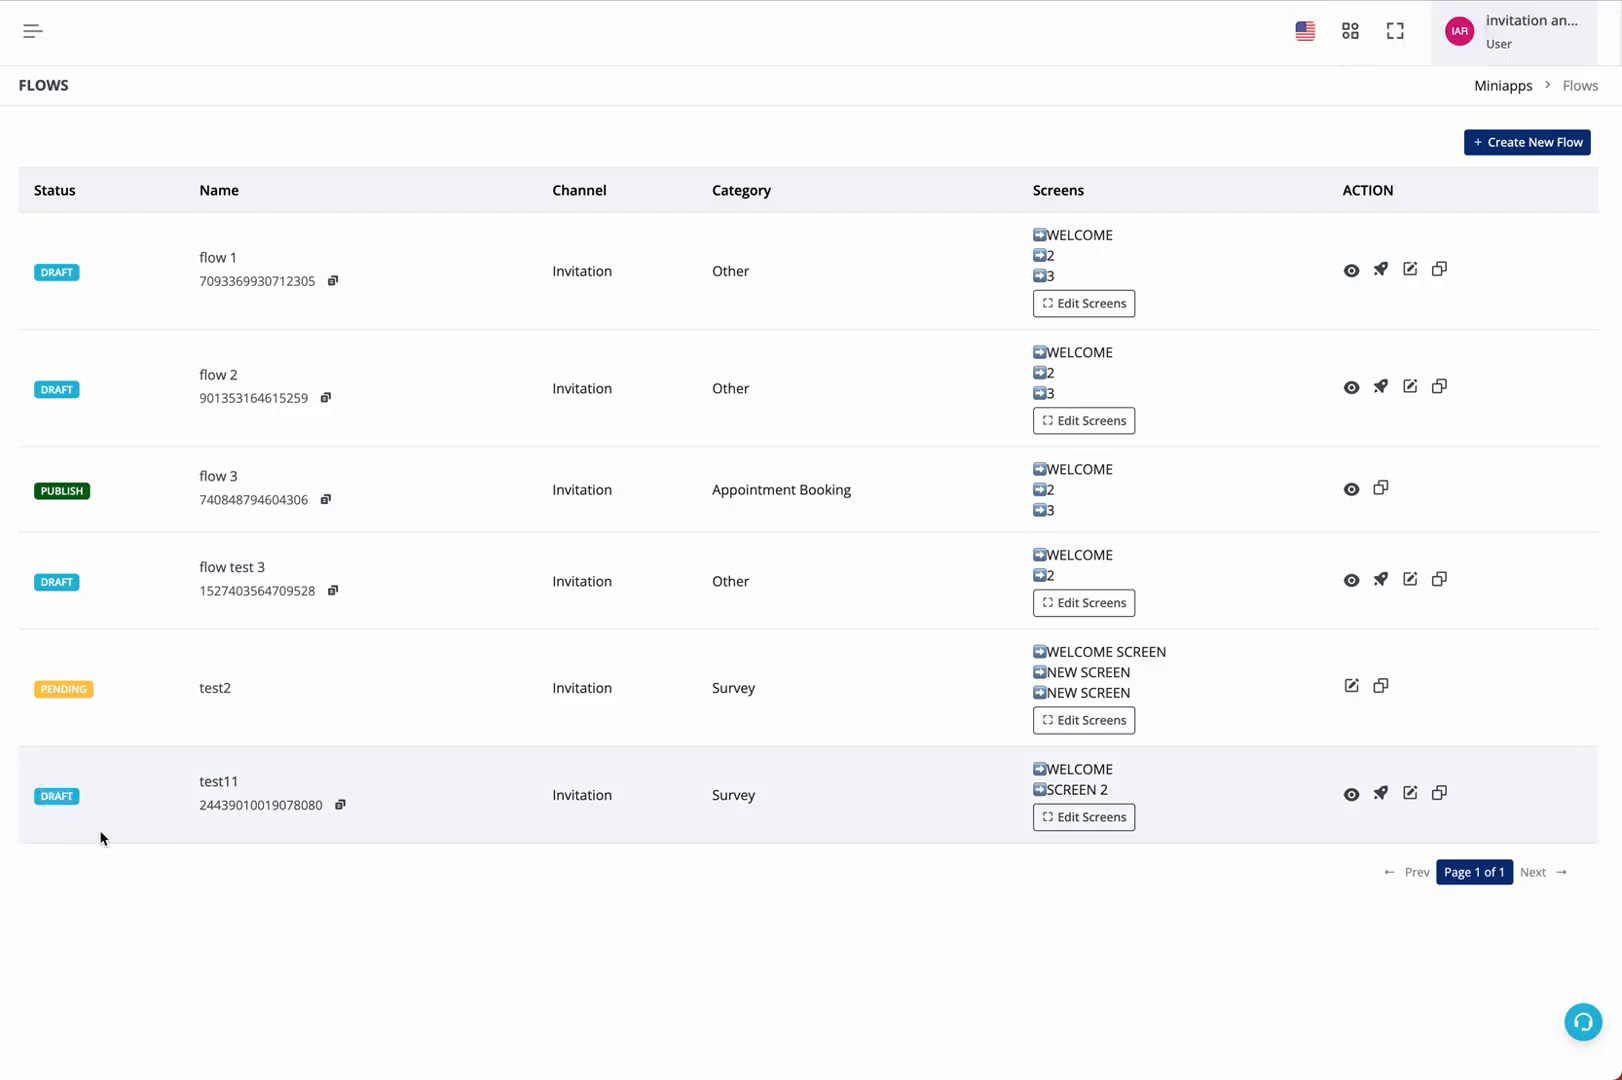
Preview the test11 flow, viewing SCREEN_MQ and the second screen, and leave the preview
{"action": "left_click", "coordinate": [1351, 794]}
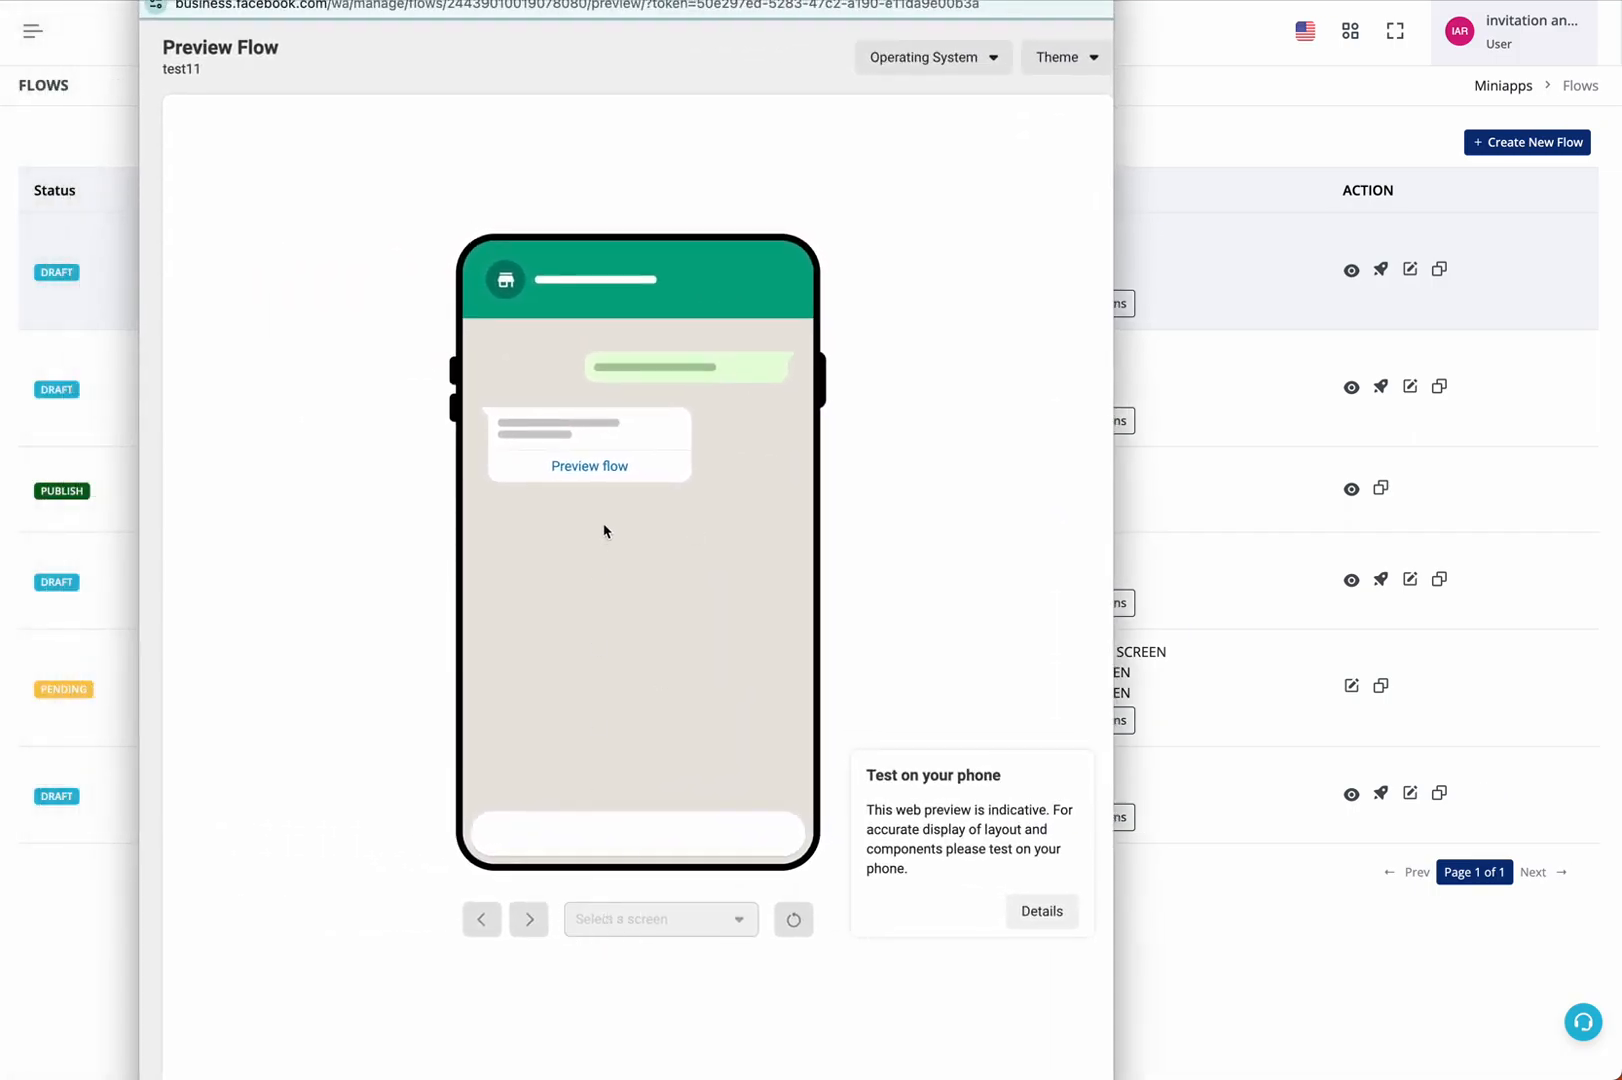
{"action": "left_click", "coordinate": [611, 468]}
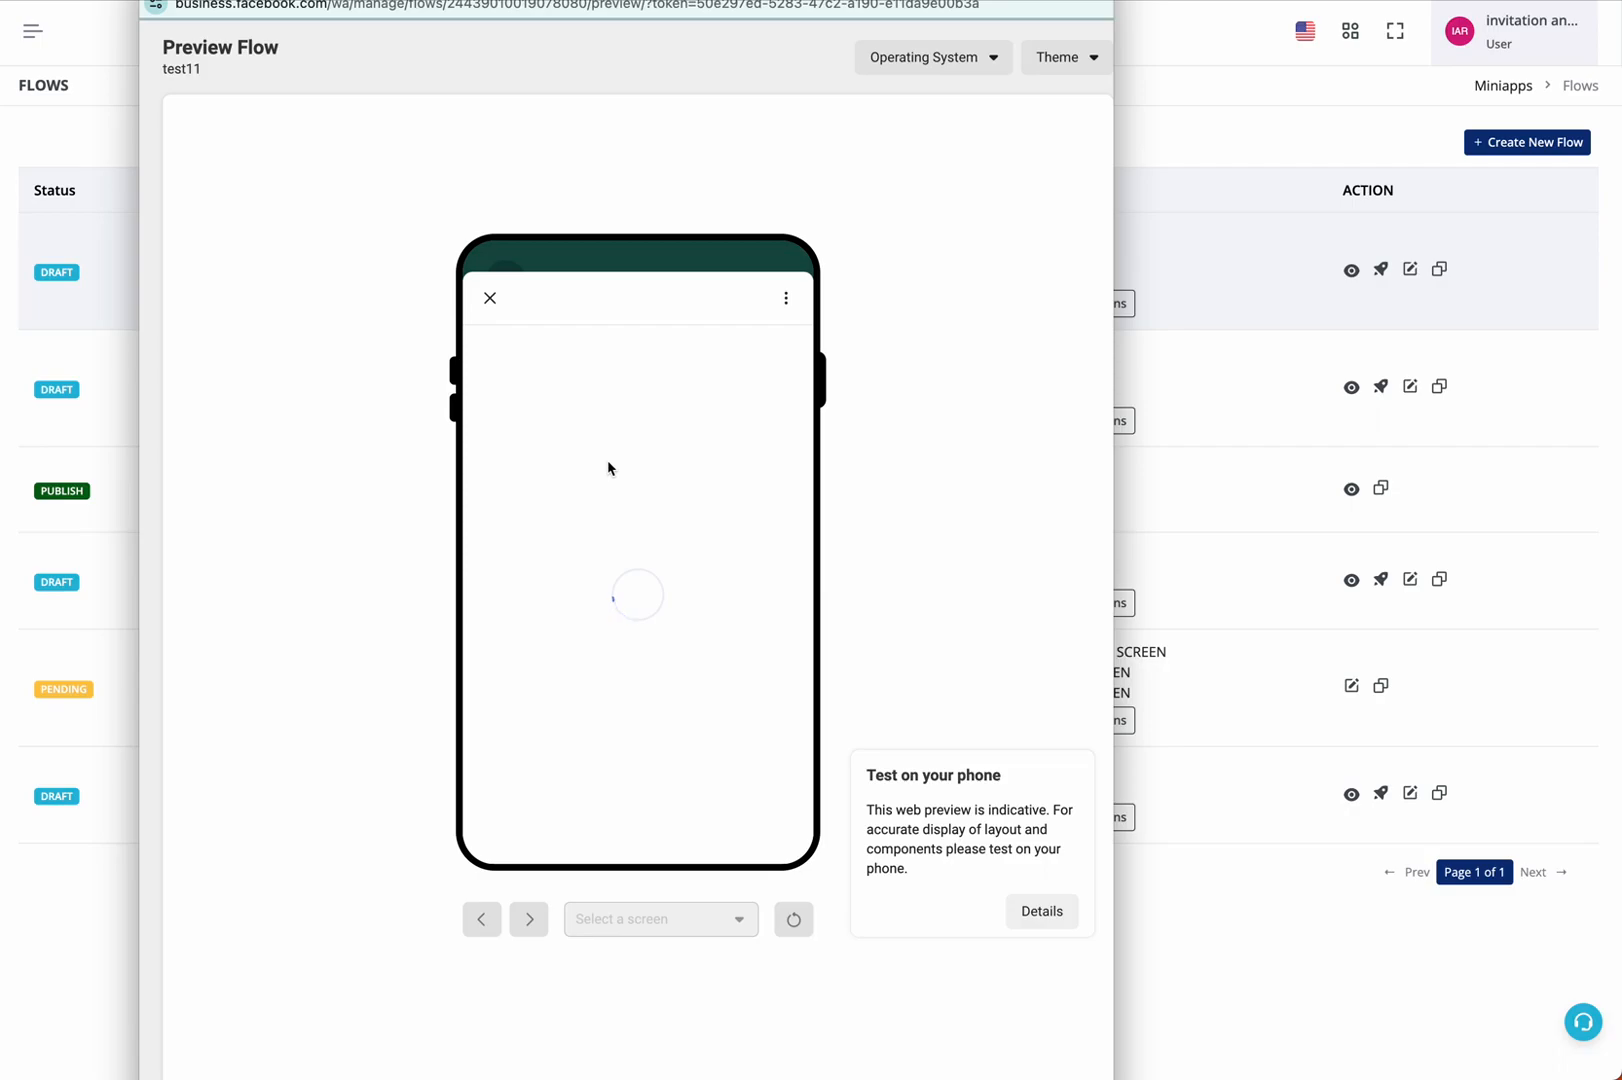
{"action": "left_click", "coordinate": [645, 918]}
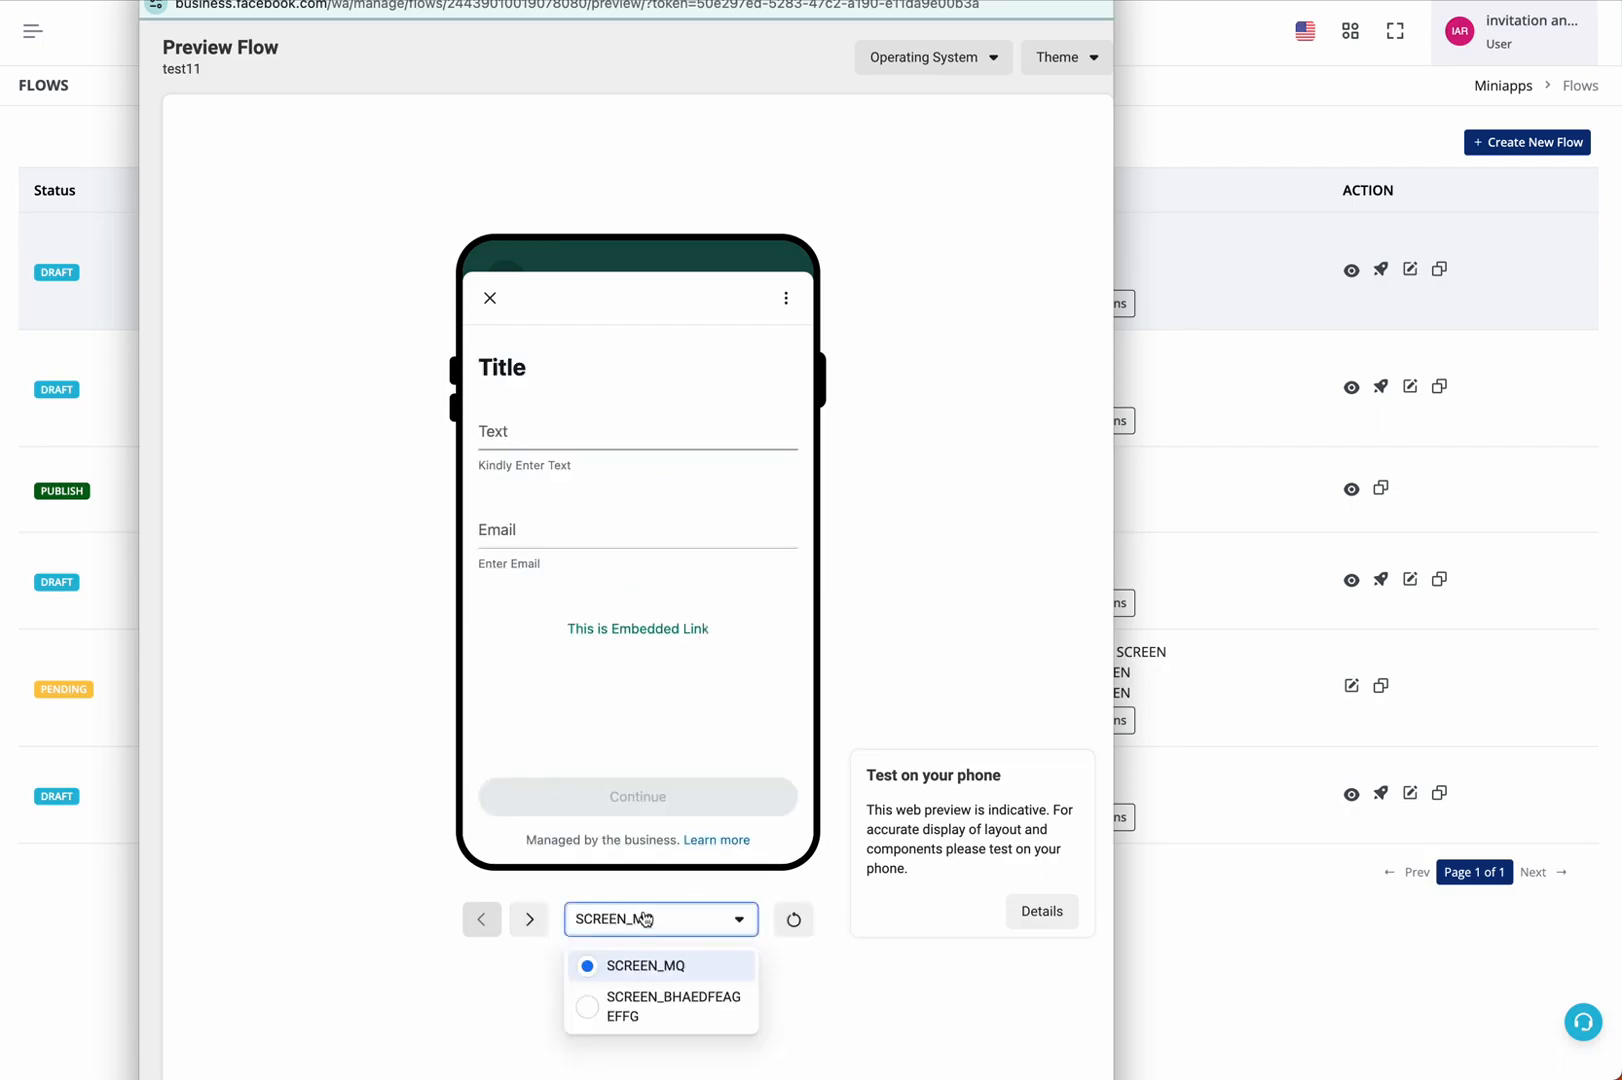
{"action": "left_click", "coordinate": [652, 1010]}
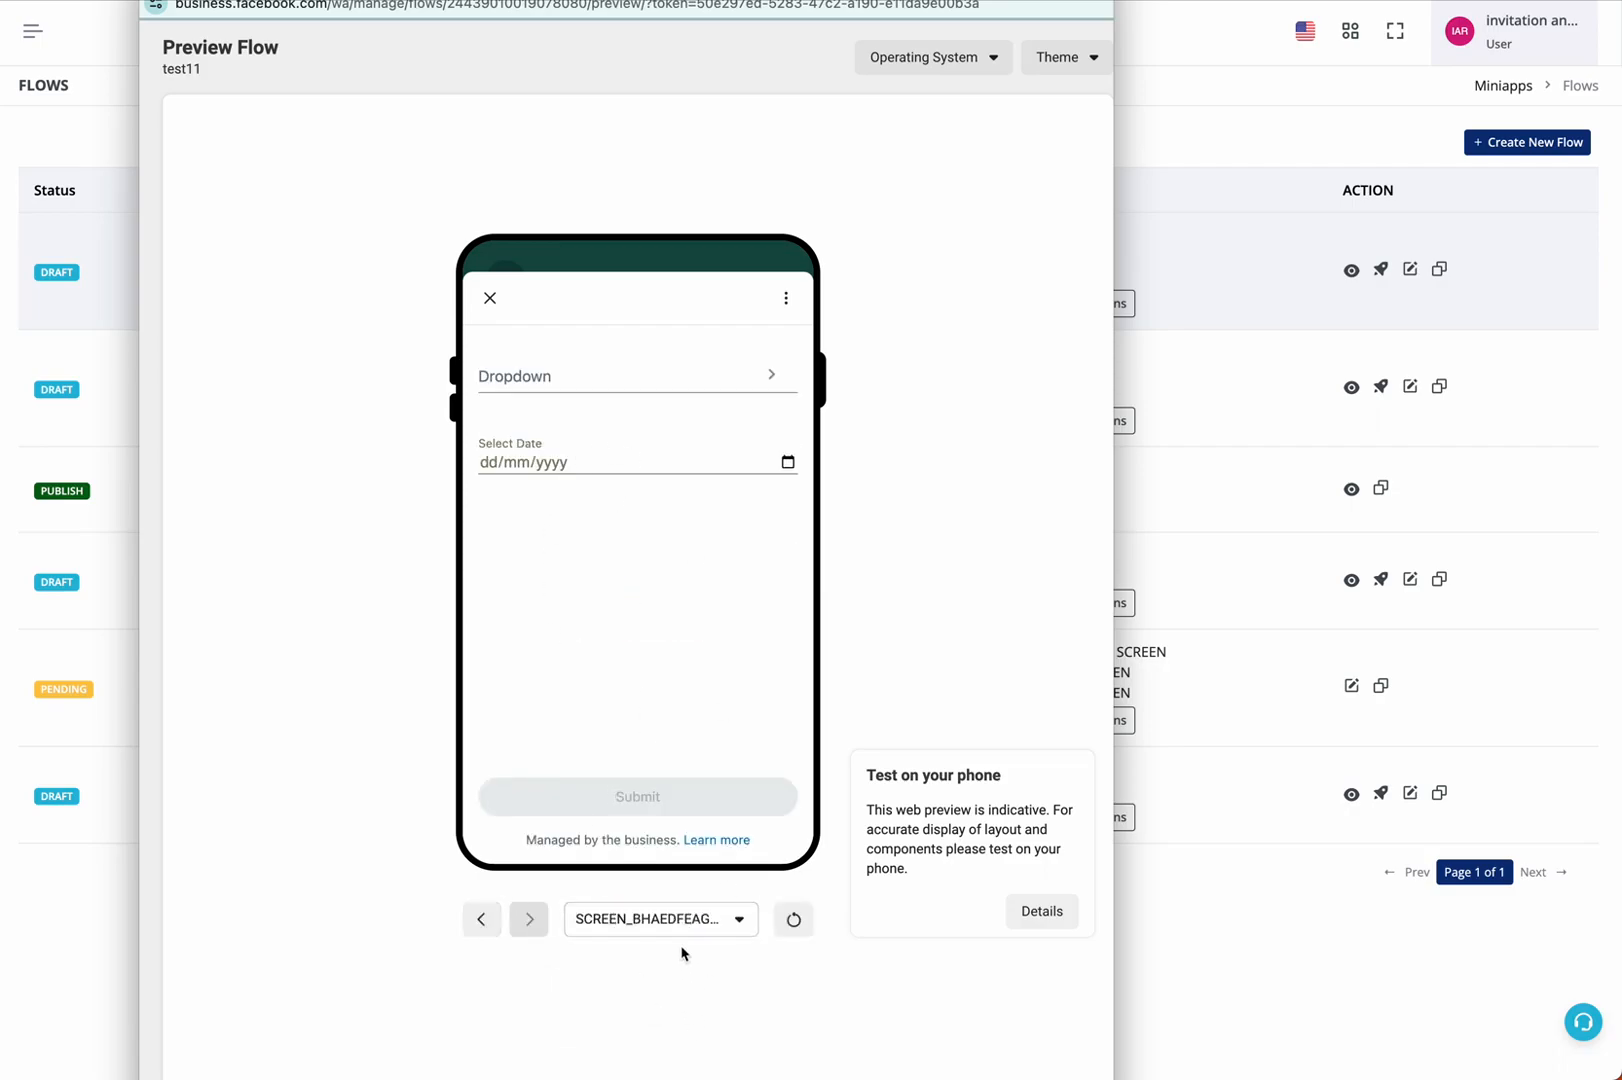
{"action": "left_click", "coordinate": [673, 930]}
{"action": "left_click", "coordinate": [666, 963]}
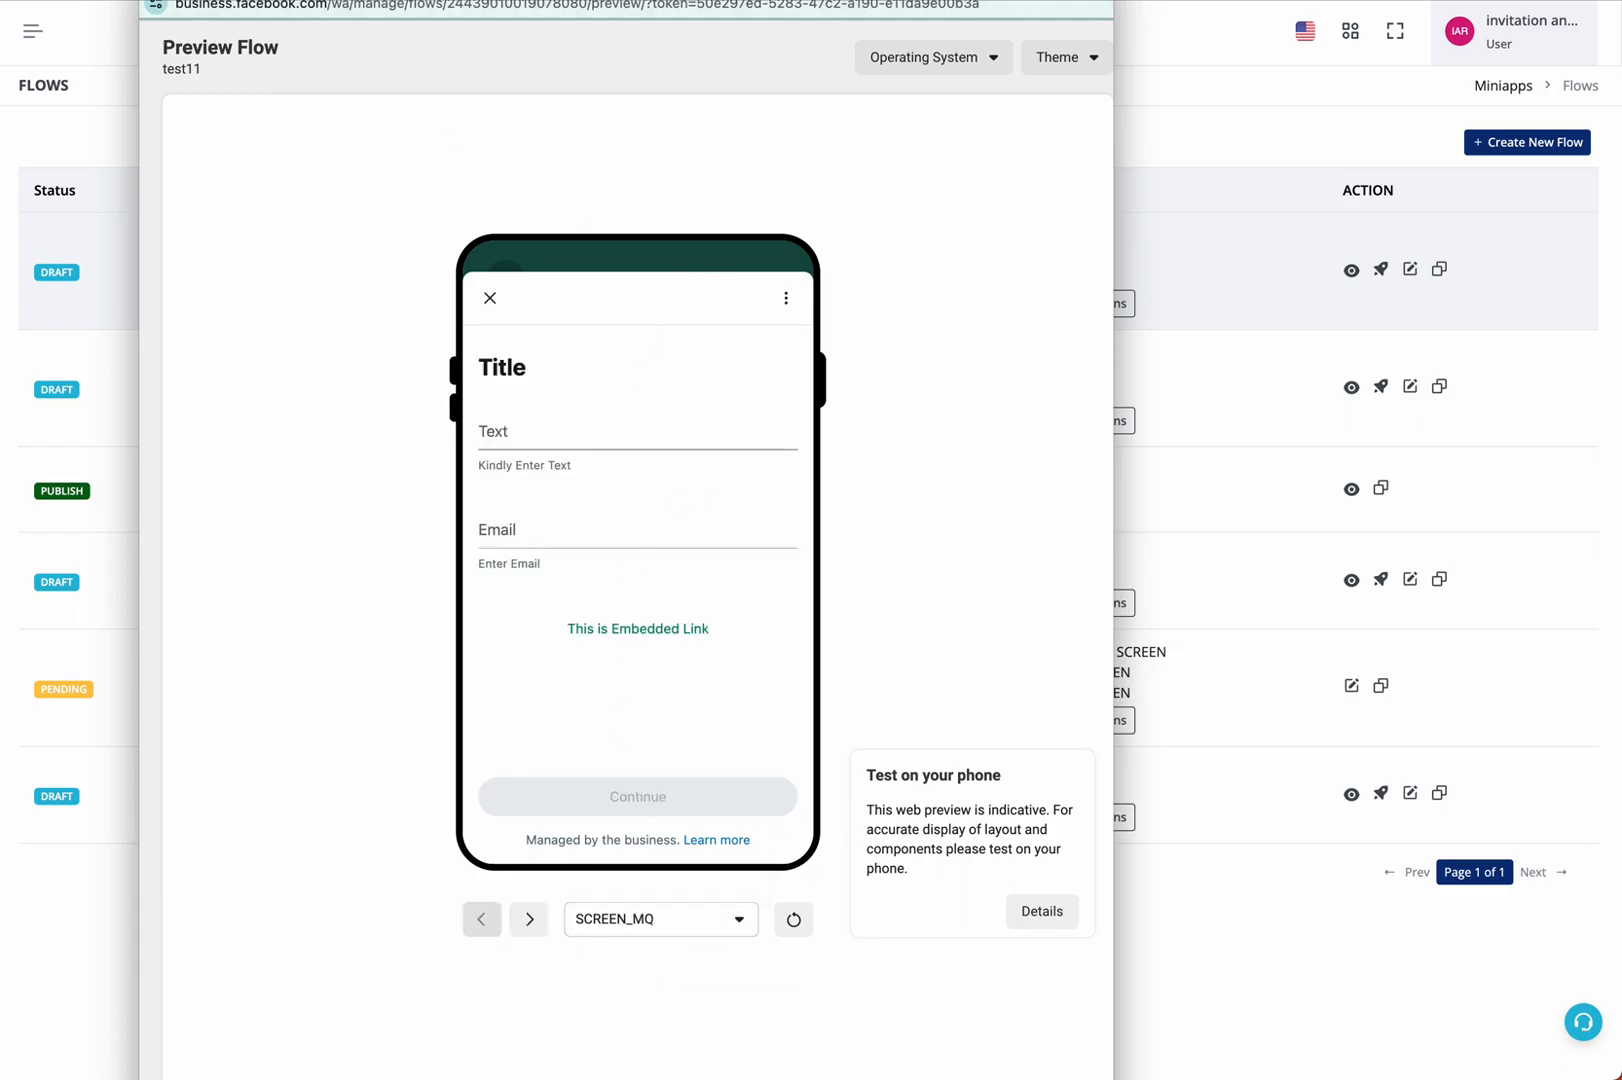
{"action": "left_click", "coordinate": [119, 240]}
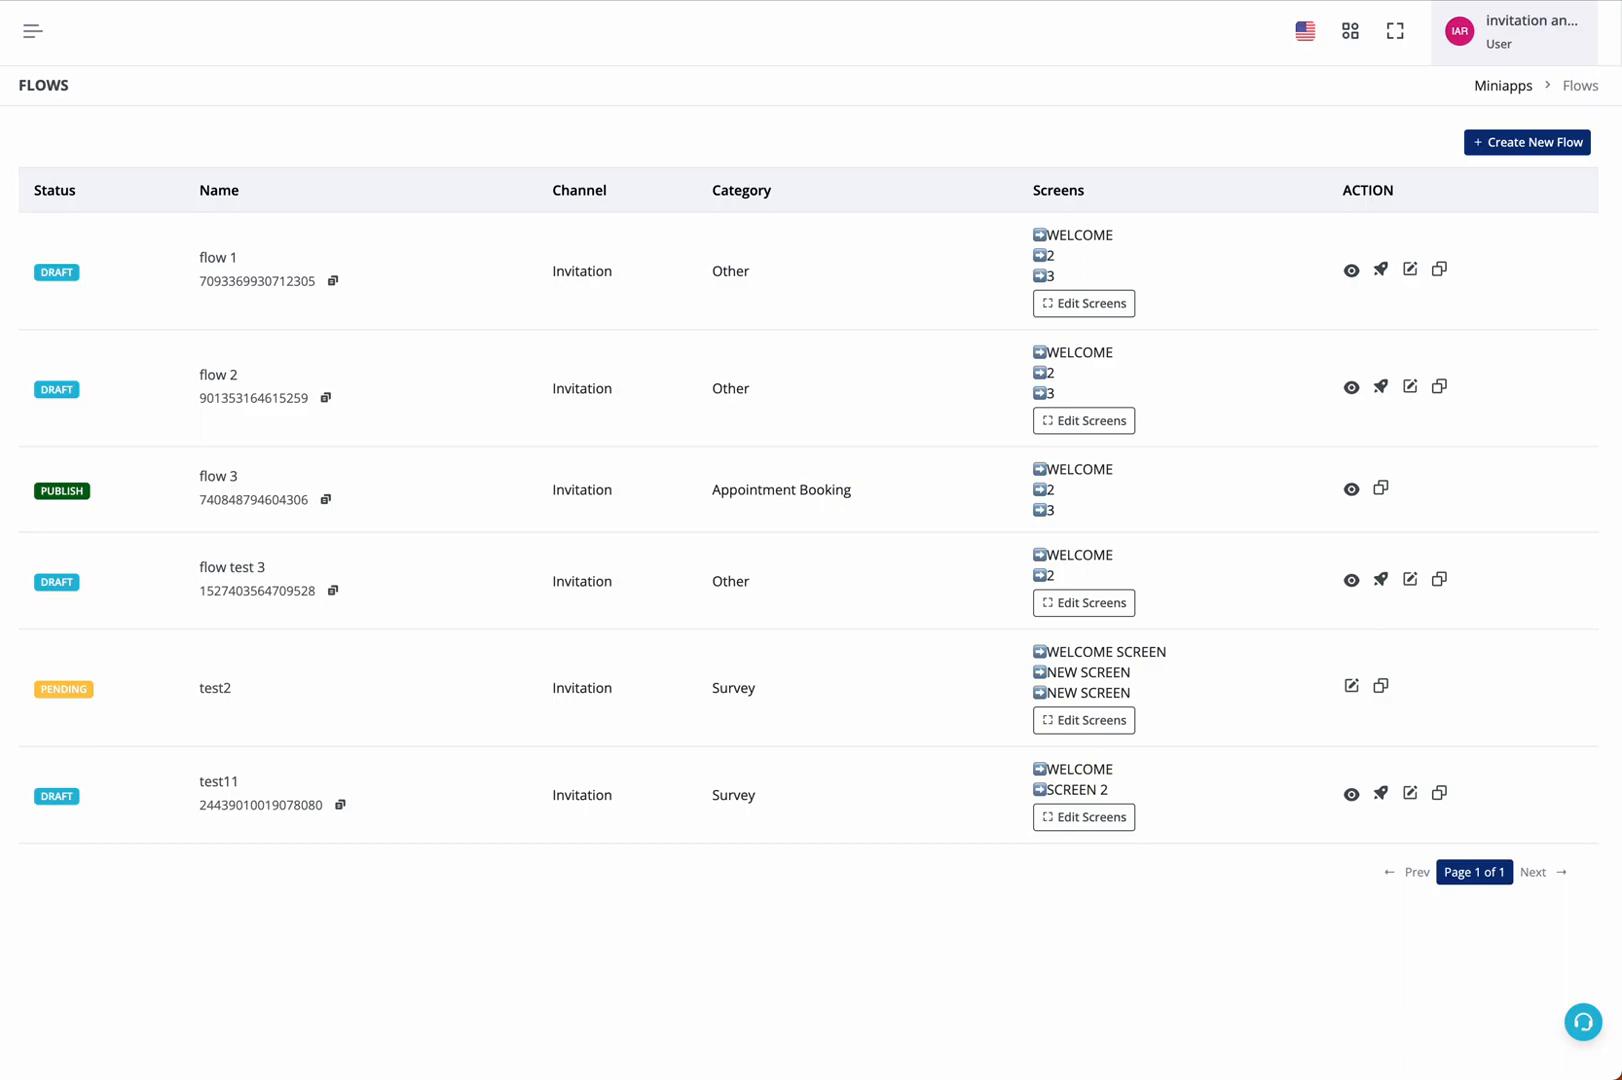
Go back to the module overview and open the Untitled botflow from the Bot Builder
{"action": "key", "text": "alt+Left"}
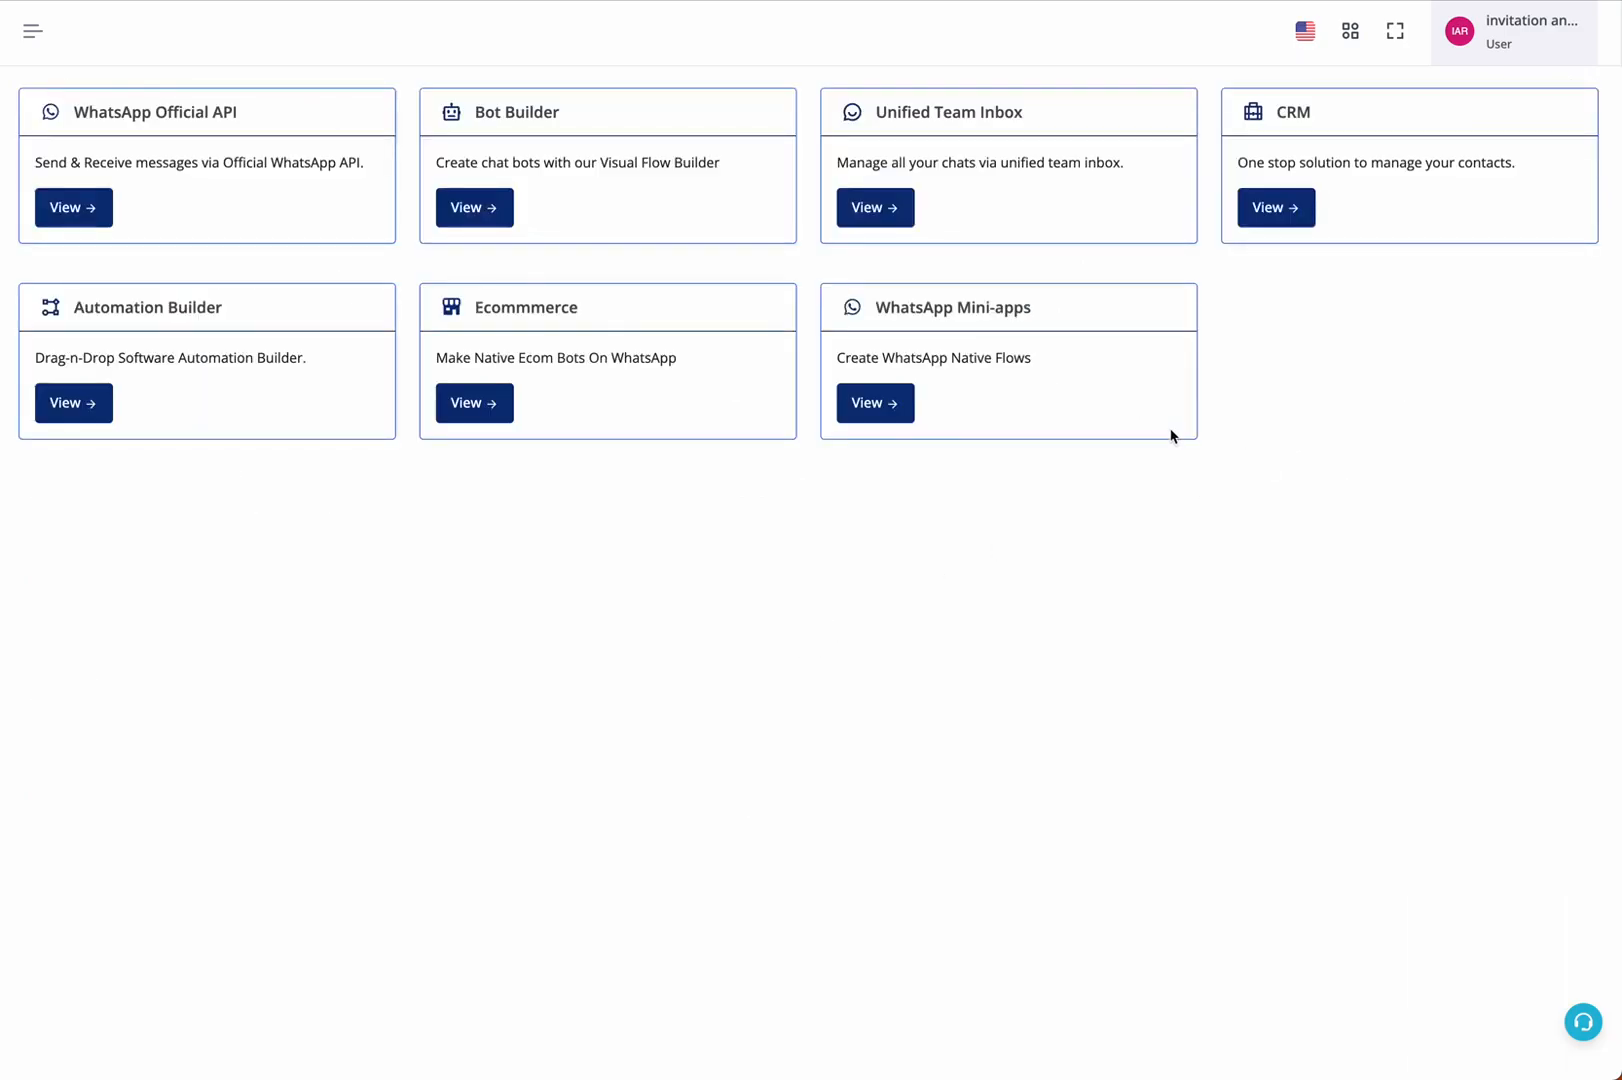
{"action": "left_click", "coordinate": [499, 207]}
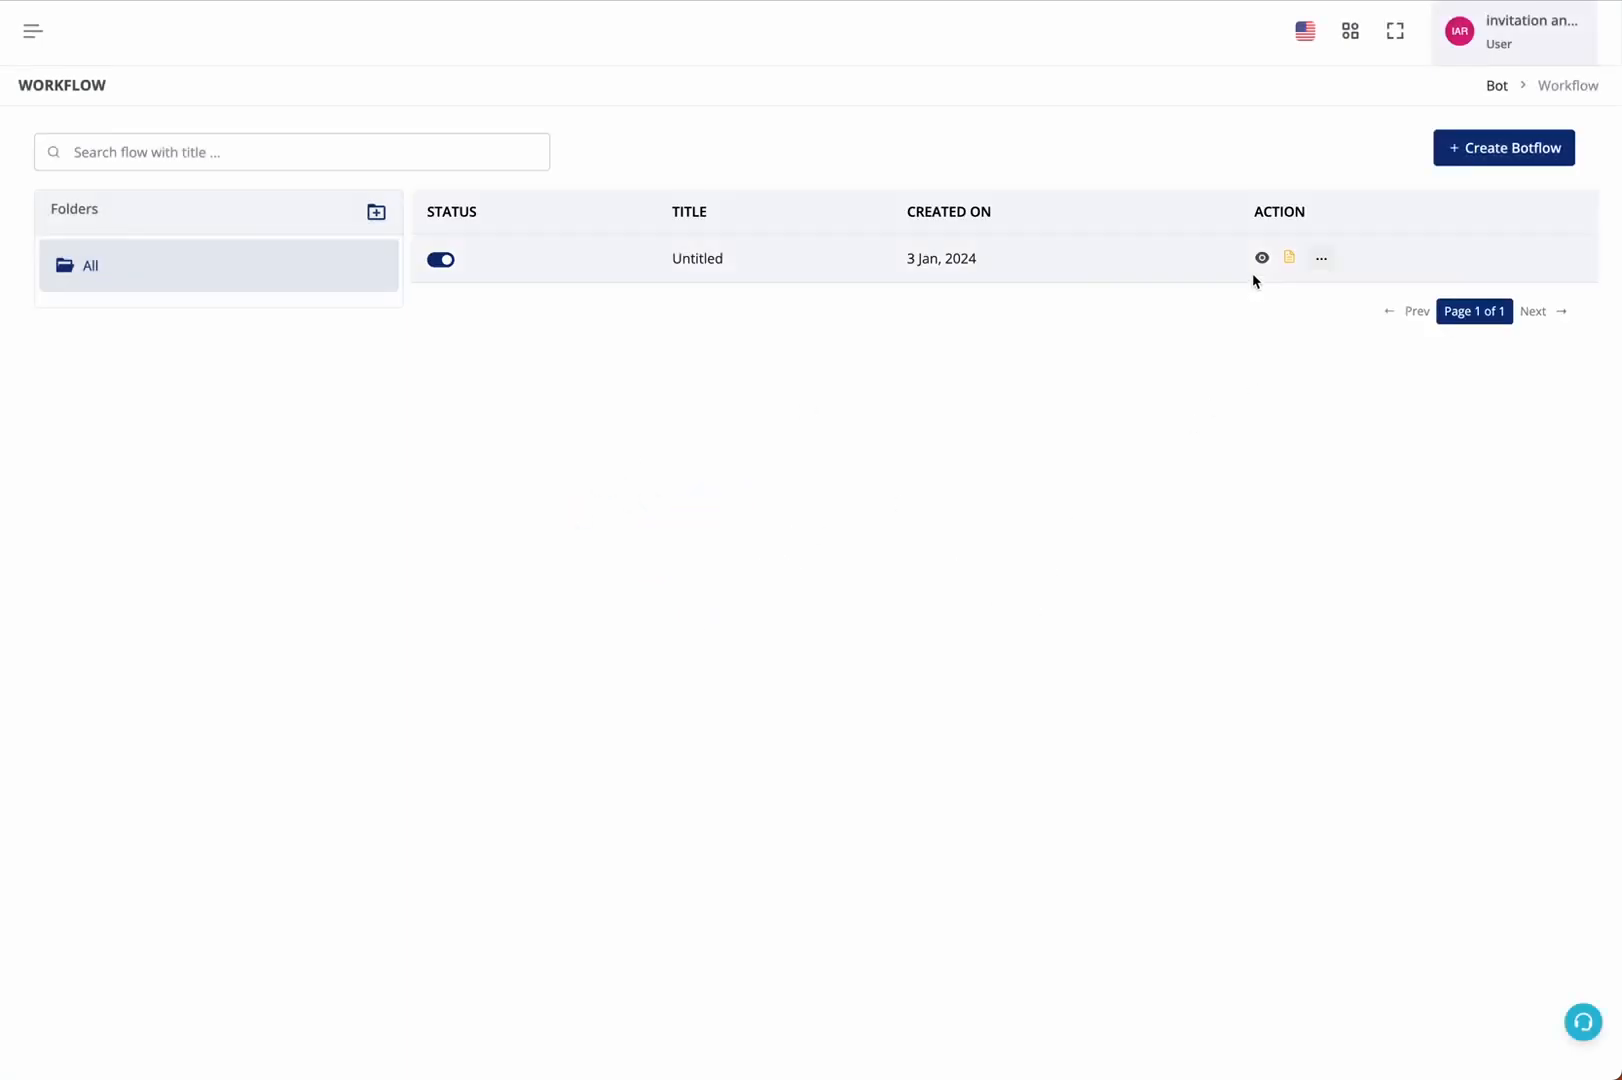
{"action": "left_click", "coordinate": [1261, 268]}
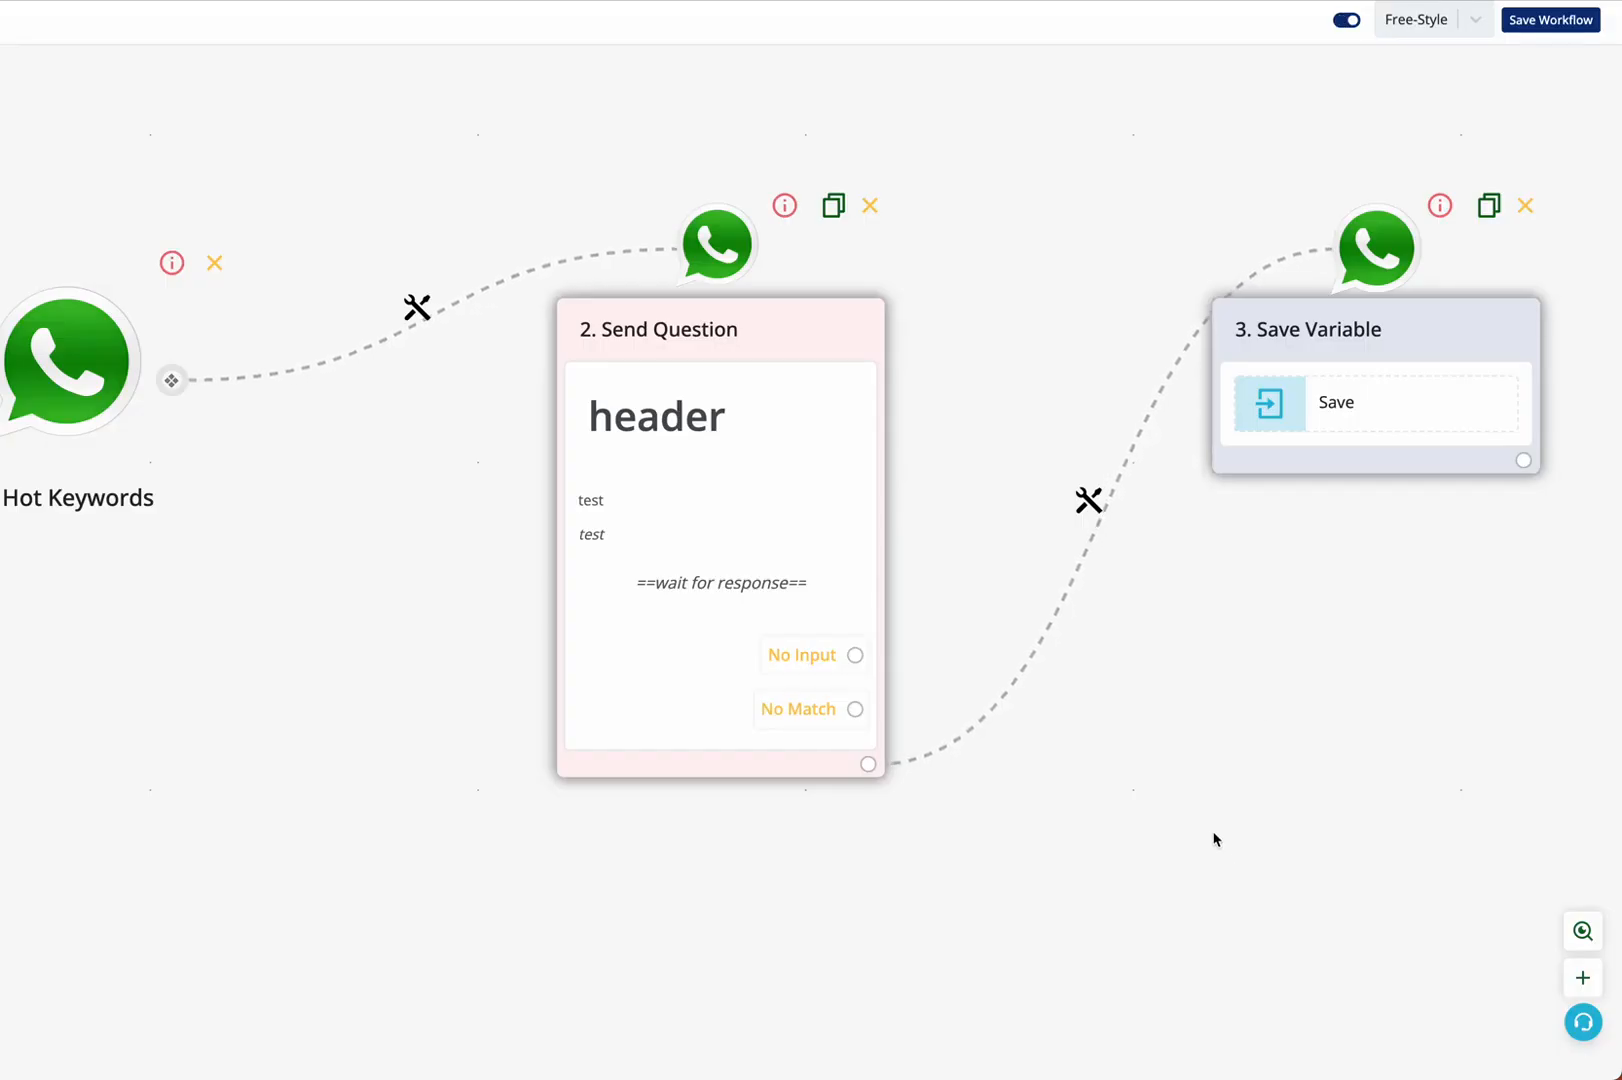
Add an Ask Question node after the Save Variable node, using the WhatsApp Mini-apps message type
{"action": "left_click", "coordinate": [1522, 461]}
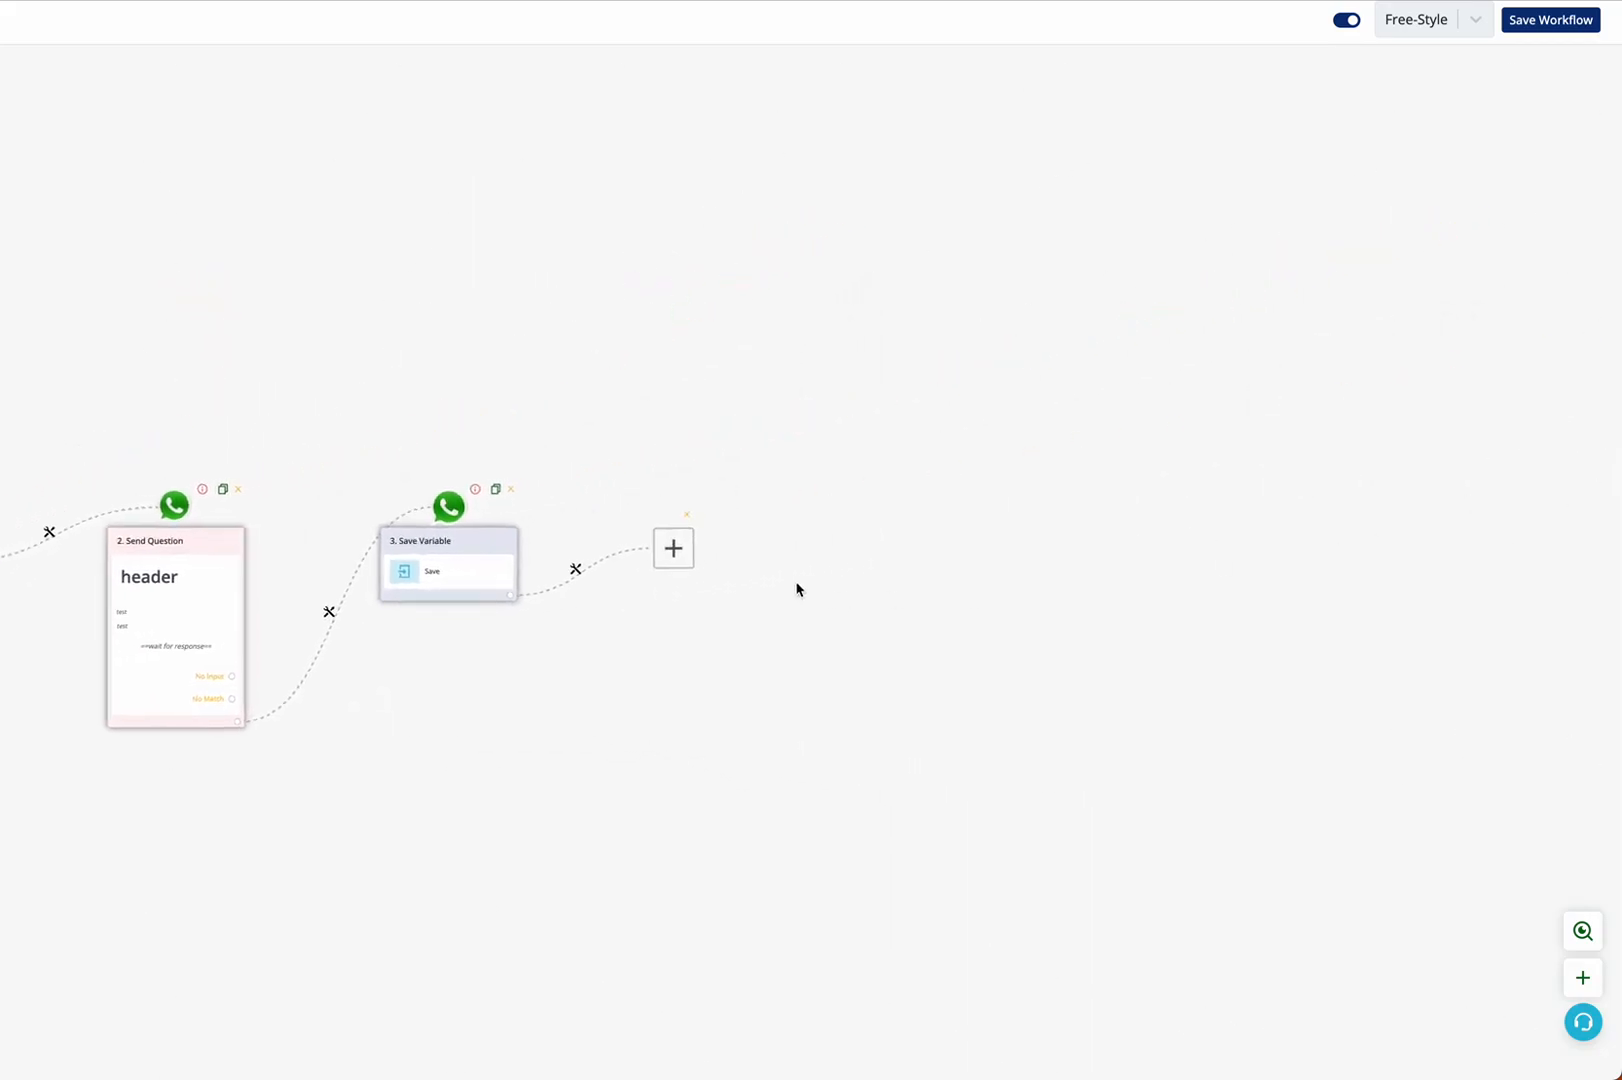
{"action": "left_click", "coordinate": [663, 540]}
{"action": "left_click", "coordinate": [1459, 297]}
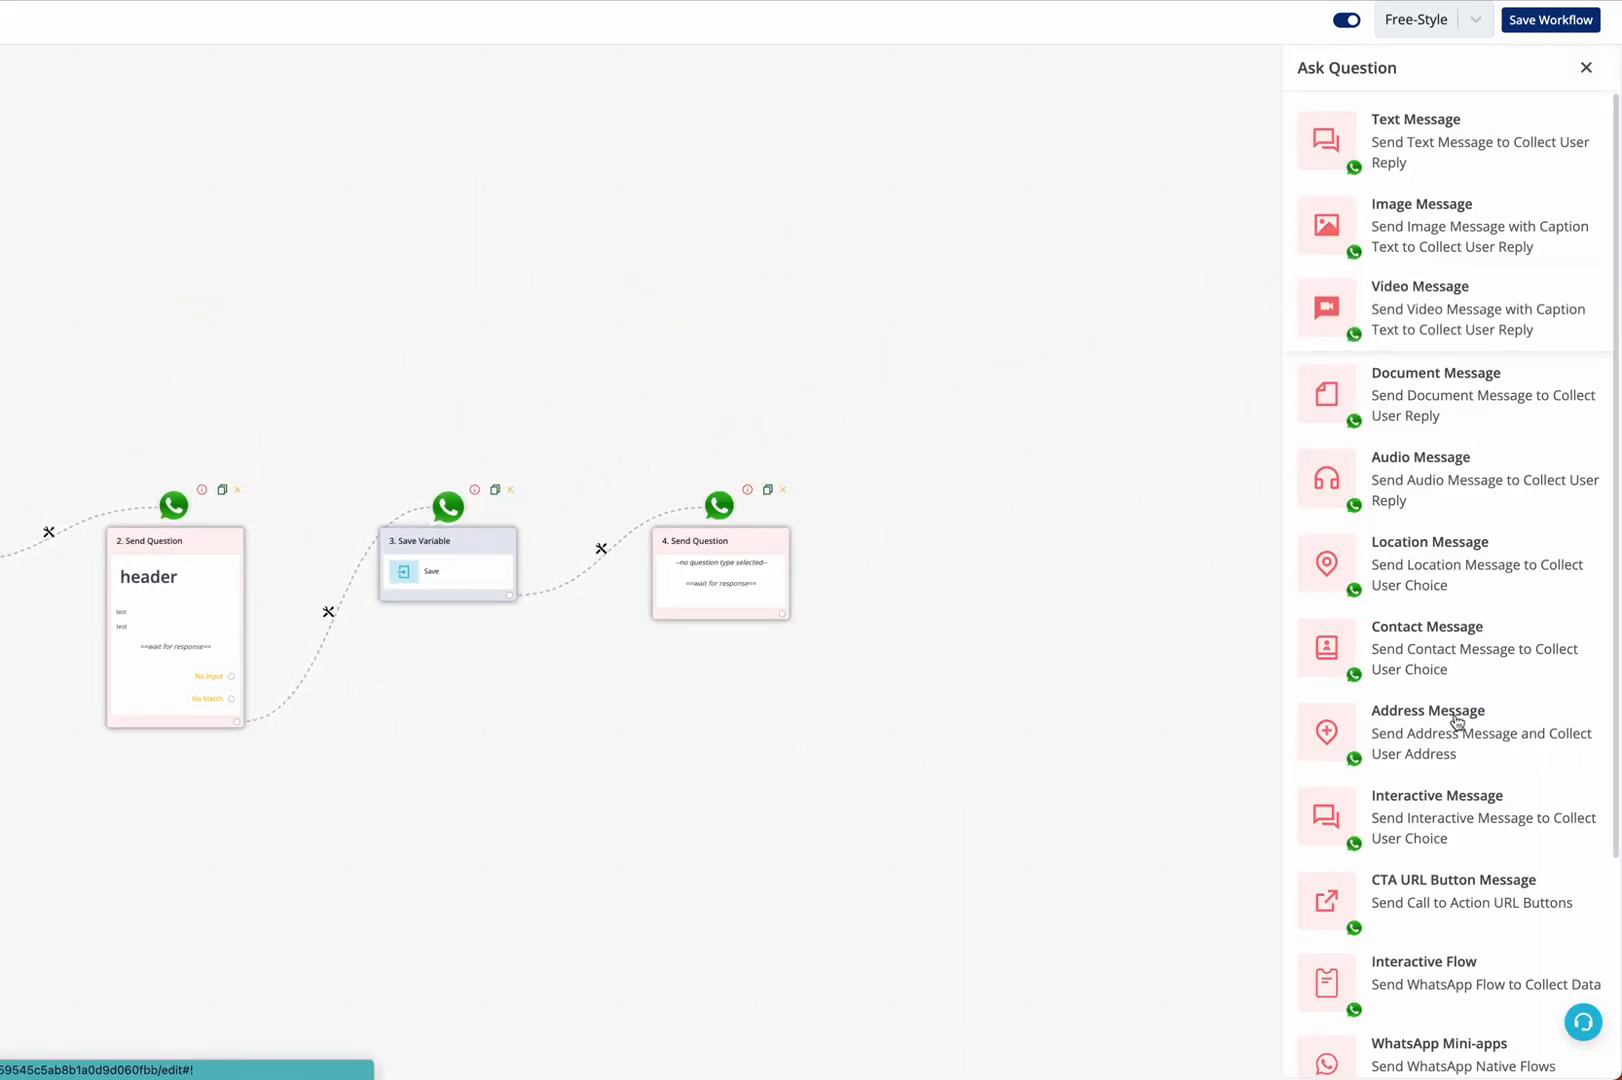
{"action": "scroll", "coordinate": [1457, 720], "scroll_direction": "down", "scroll_amount": 3}
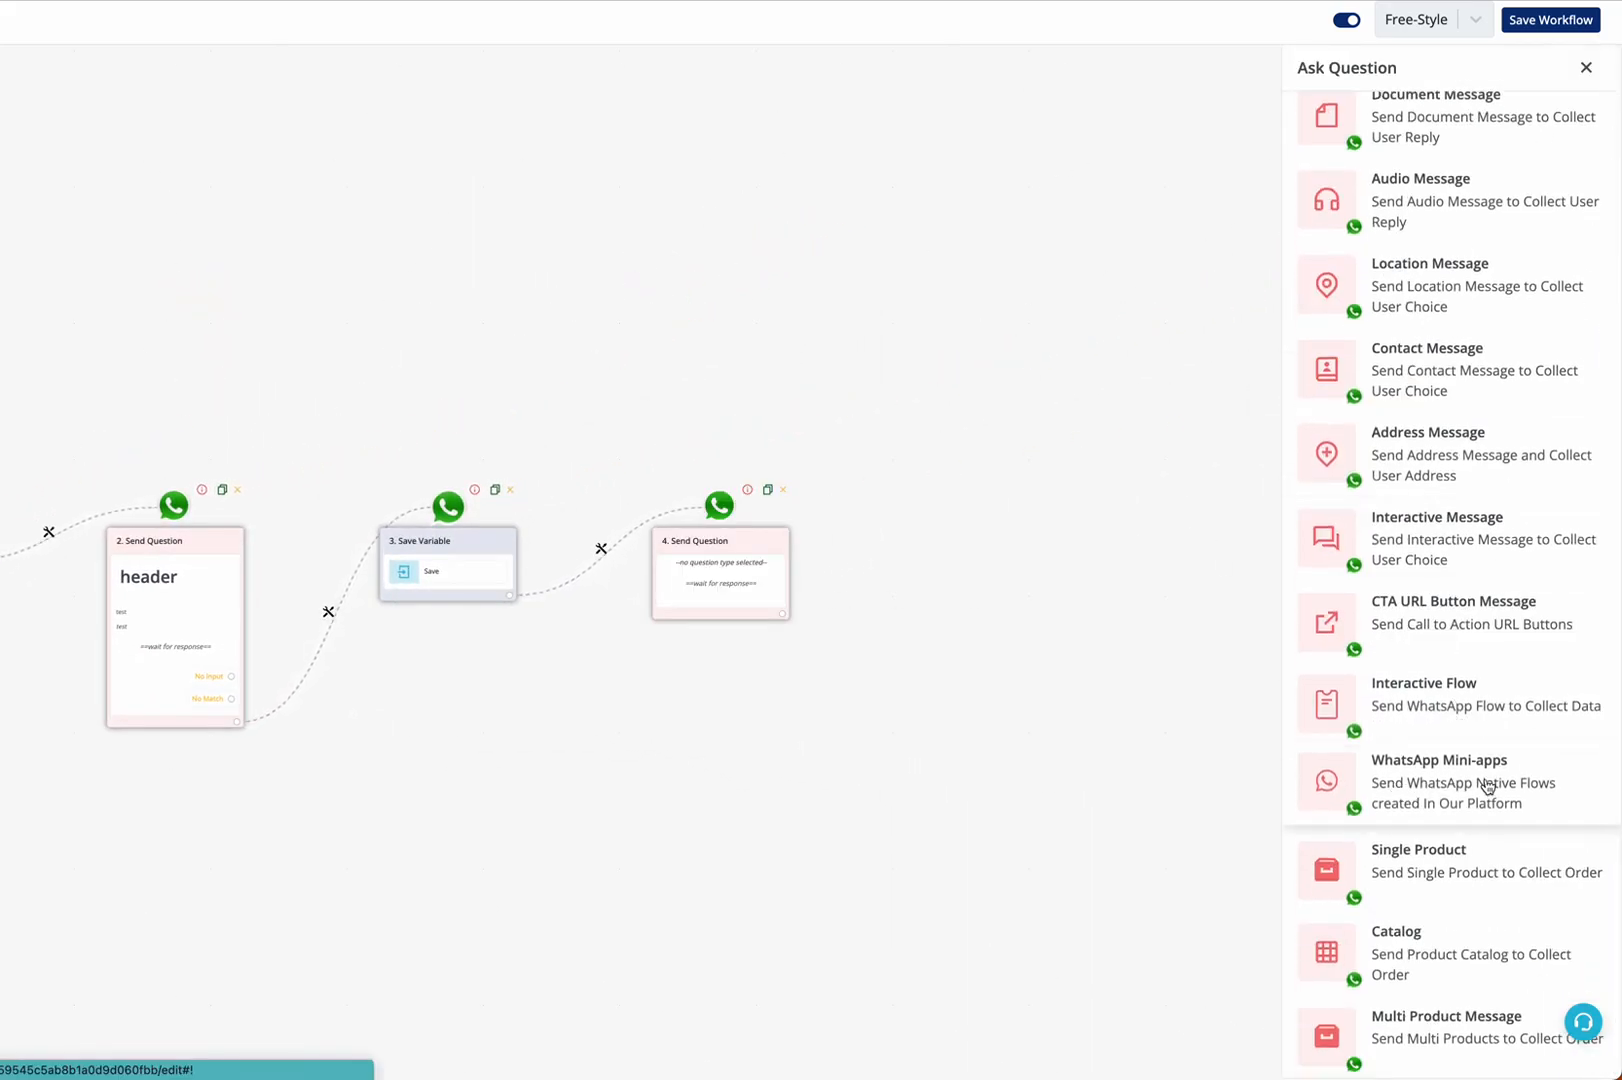
{"action": "left_click", "coordinate": [1485, 786]}
{"action": "scroll", "coordinate": [1490, 420], "scroll_direction": "up", "scroll_amount": 2}
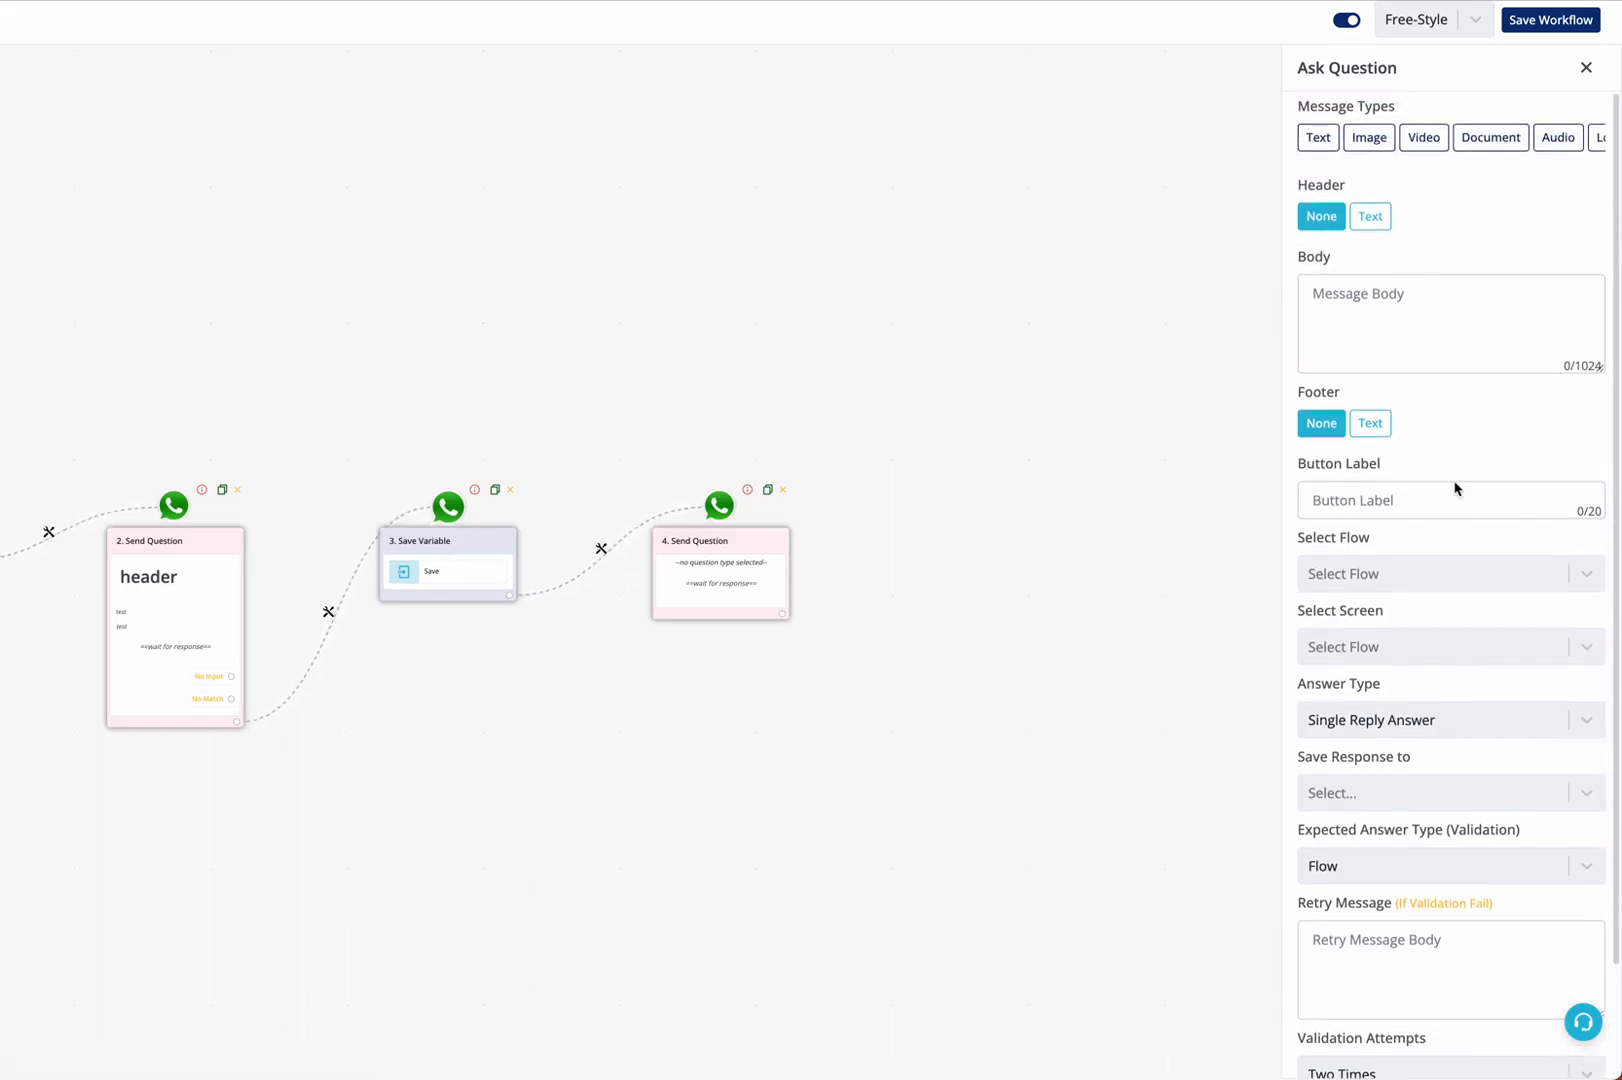
Set the question's flow to test11 (Draft) and its screen to welcome
{"action": "left_click", "coordinate": [1420, 576]}
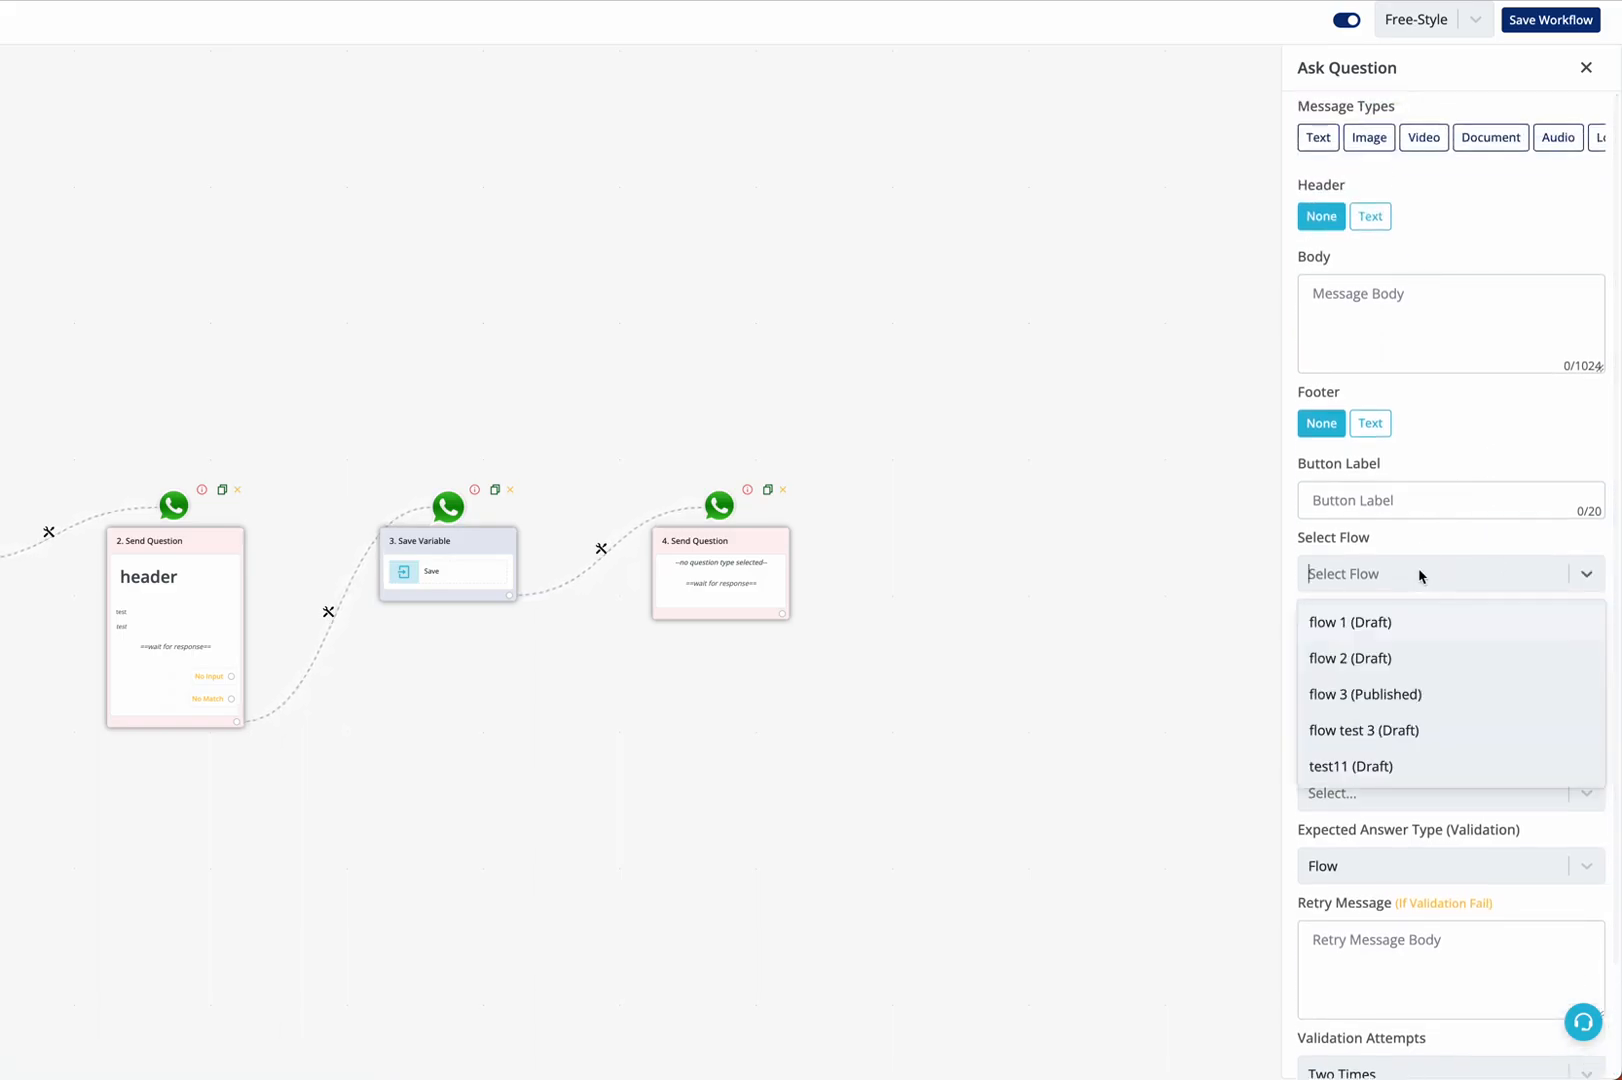
{"action": "left_click", "coordinate": [1386, 770]}
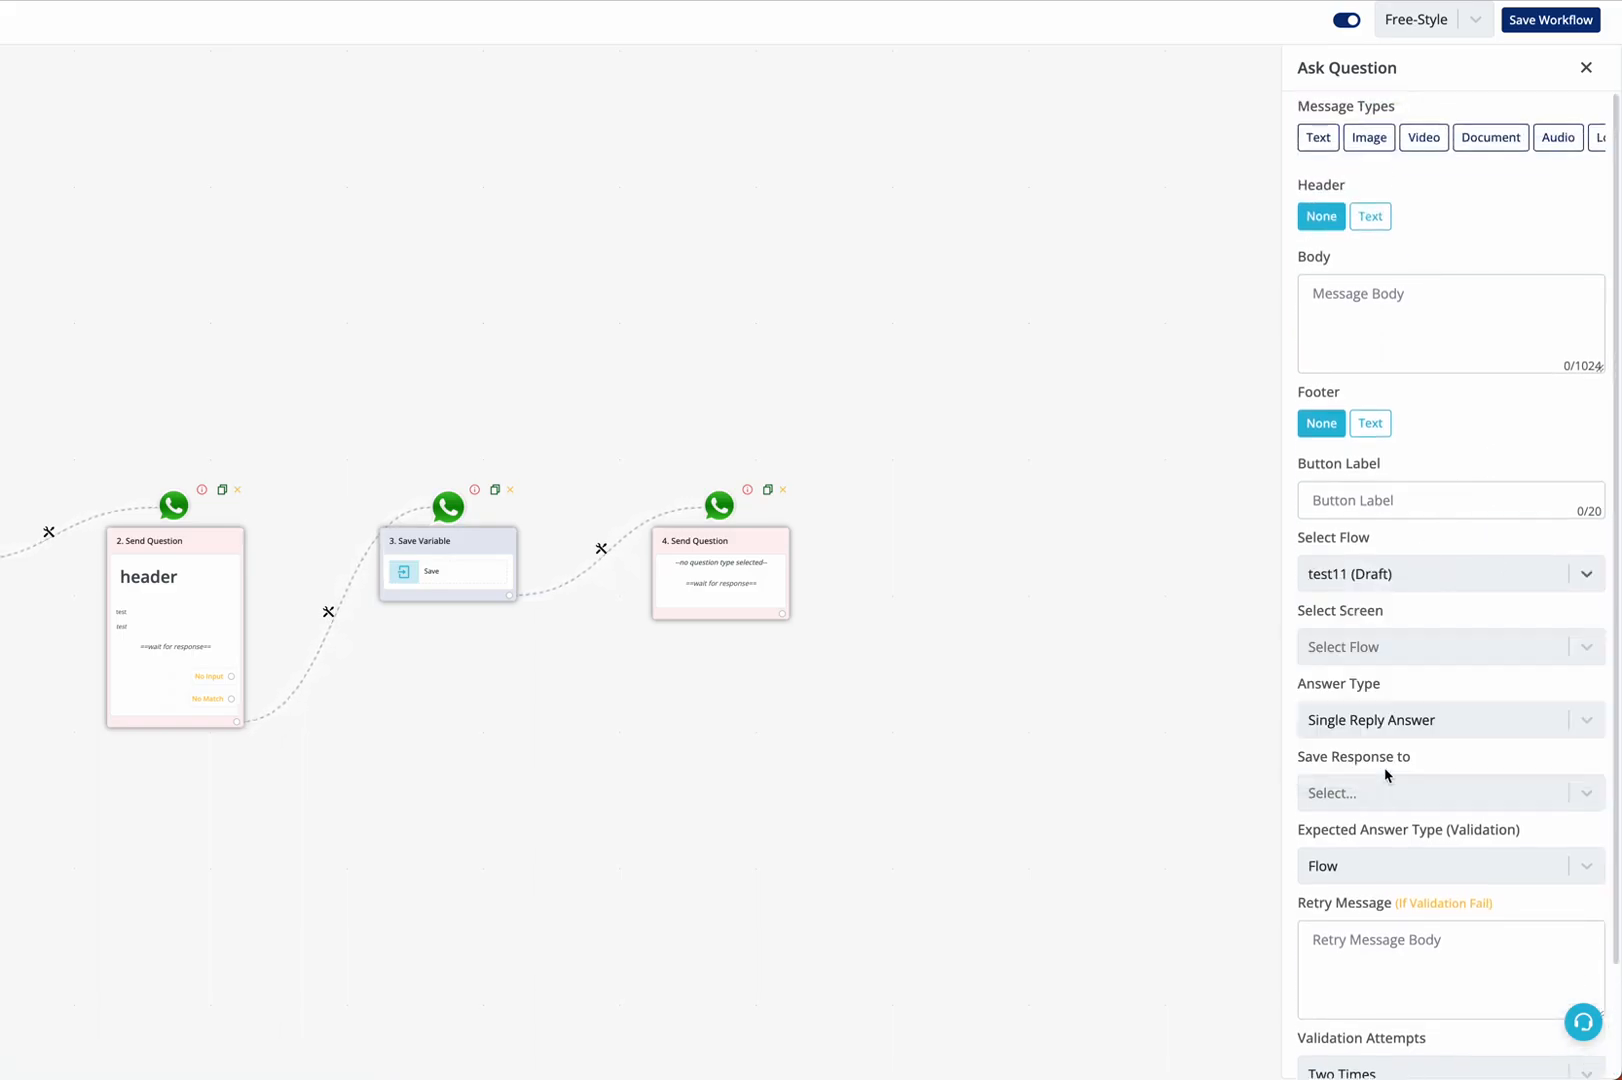
{"action": "left_click", "coordinate": [1393, 647]}
{"action": "left_click", "coordinate": [1380, 700]}
Enter "test" as the message body and "Feedback" as the button label, and save the question
{"action": "left_click", "coordinate": [1477, 344]}
{"action": "type", "text": "test"}
{"action": "left_click", "coordinate": [1440, 500]}
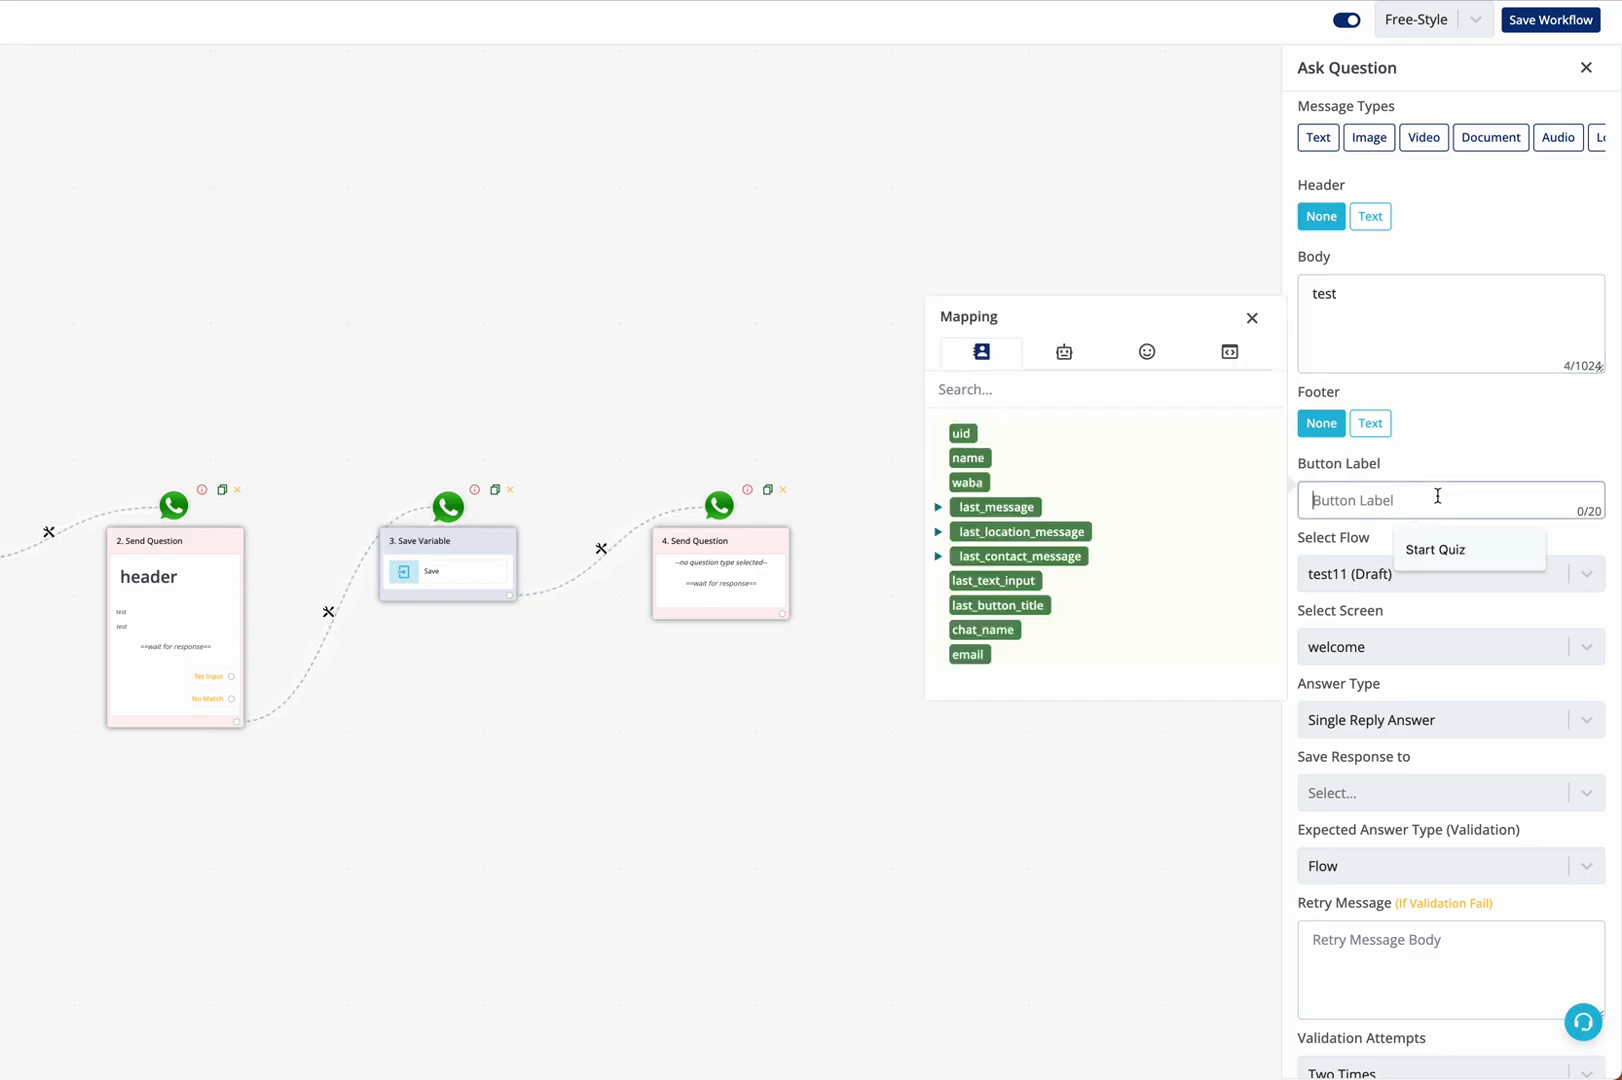
{"action": "type", "text": "Feedback"}
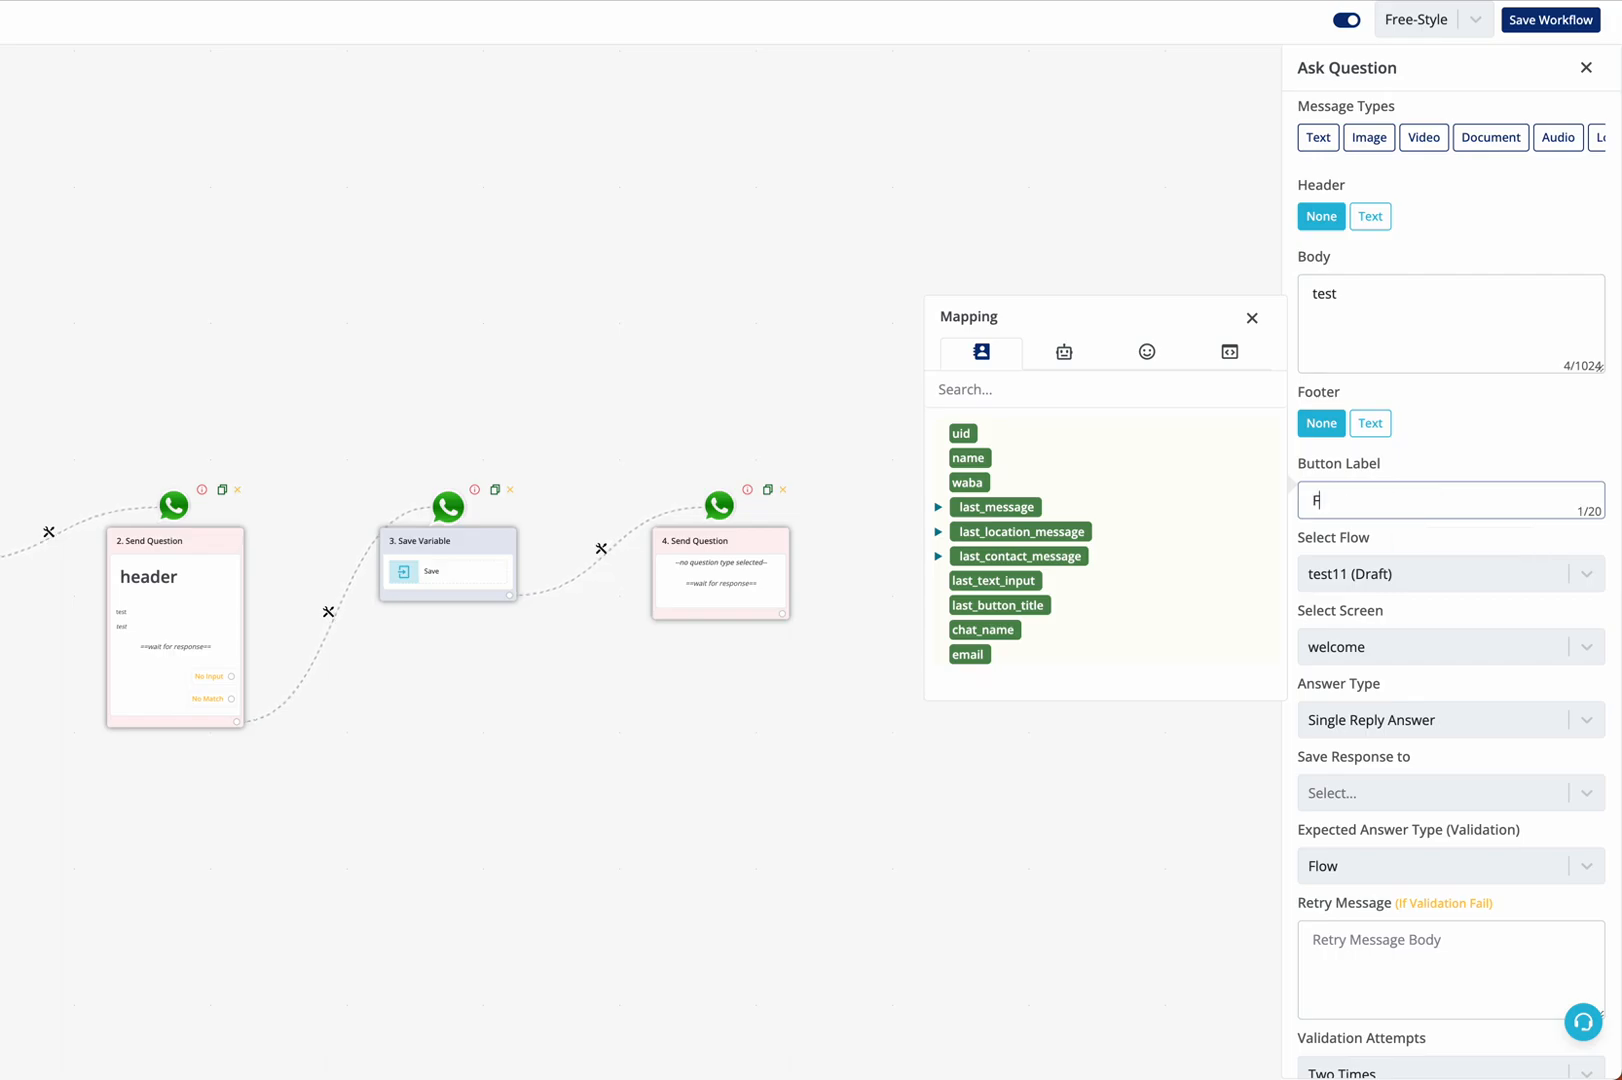
{"action": "left_click", "coordinate": [1490, 450]}
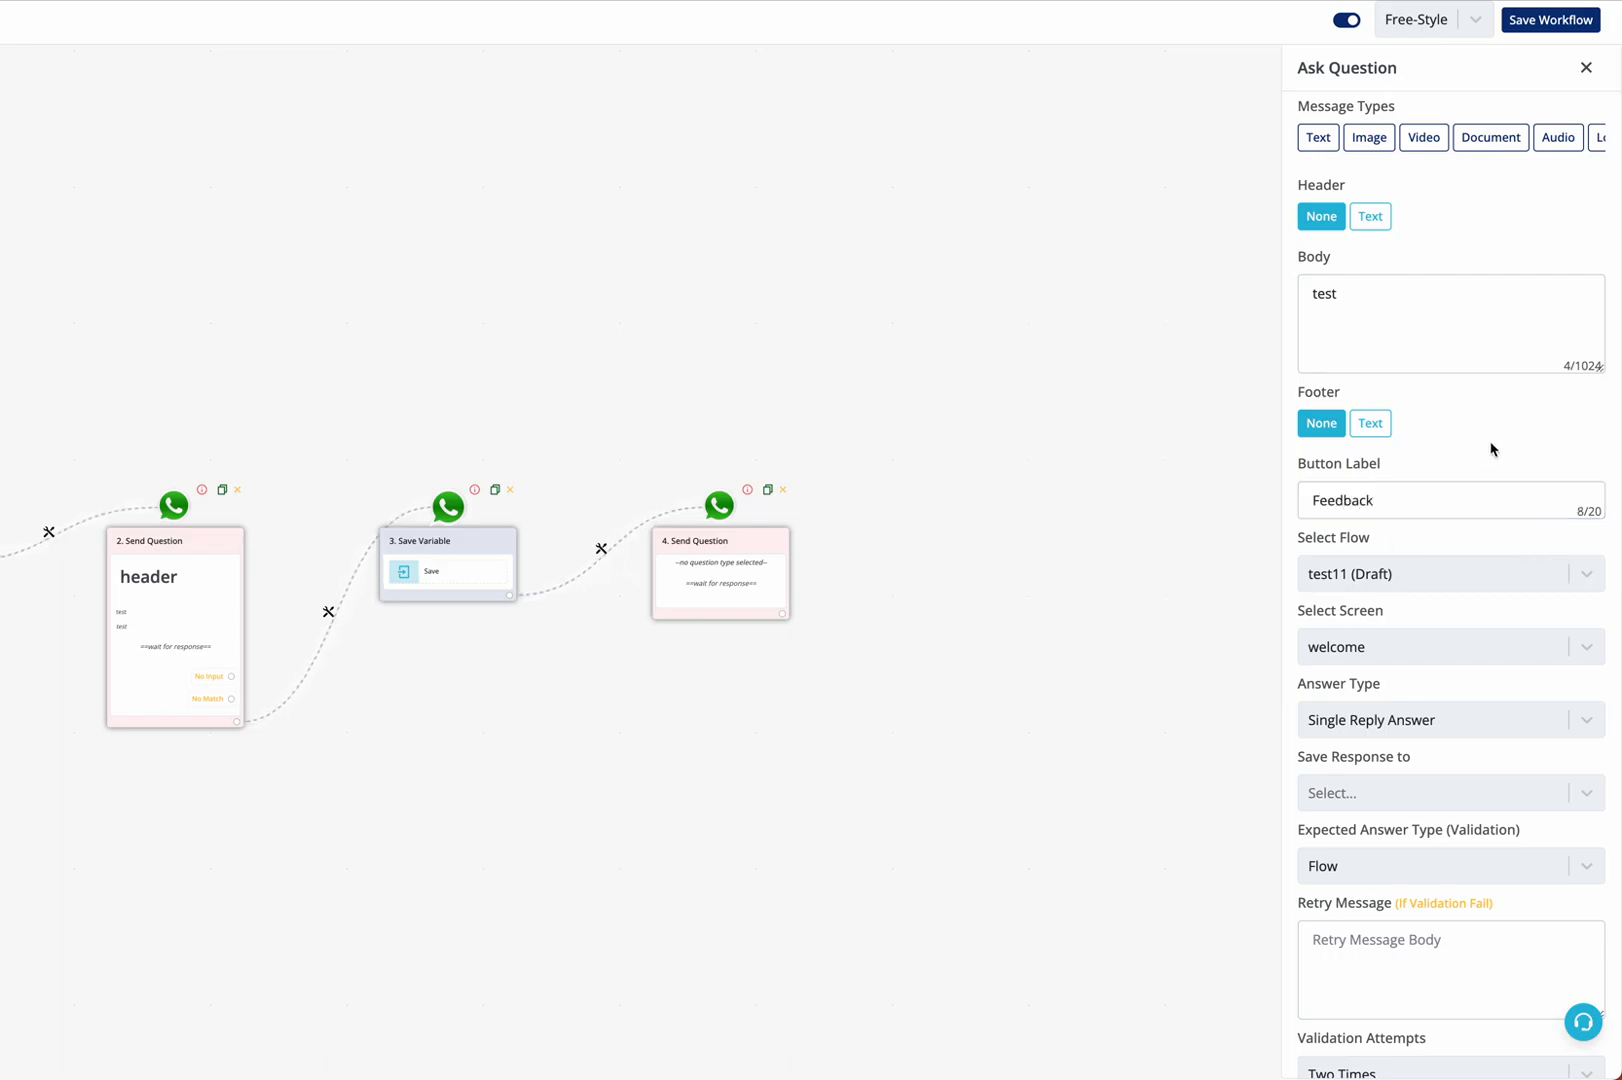
{"action": "scroll", "coordinate": [1492, 449], "scroll_direction": "down", "scroll_amount": 2}
{"action": "left_click", "coordinate": [1375, 1063]}
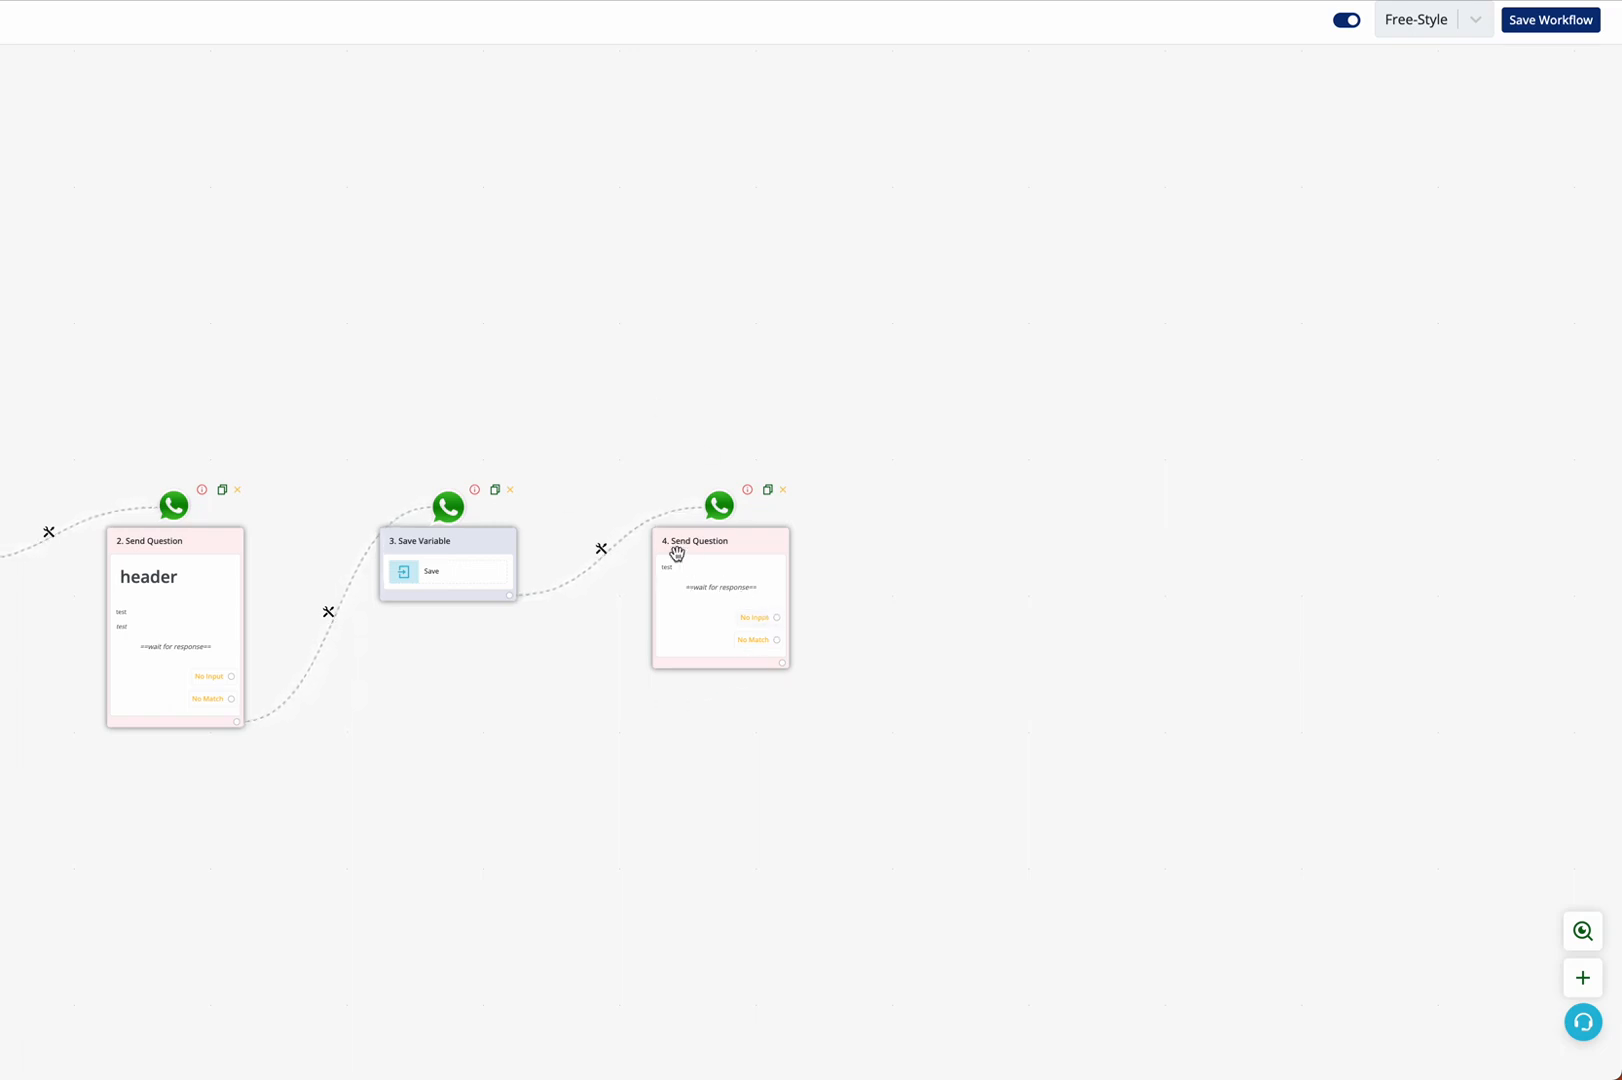
Save the workflow, and publish the test11 flow from the WhatsApp Mini-apps flow list
{"action": "left_click", "coordinate": [1537, 33]}
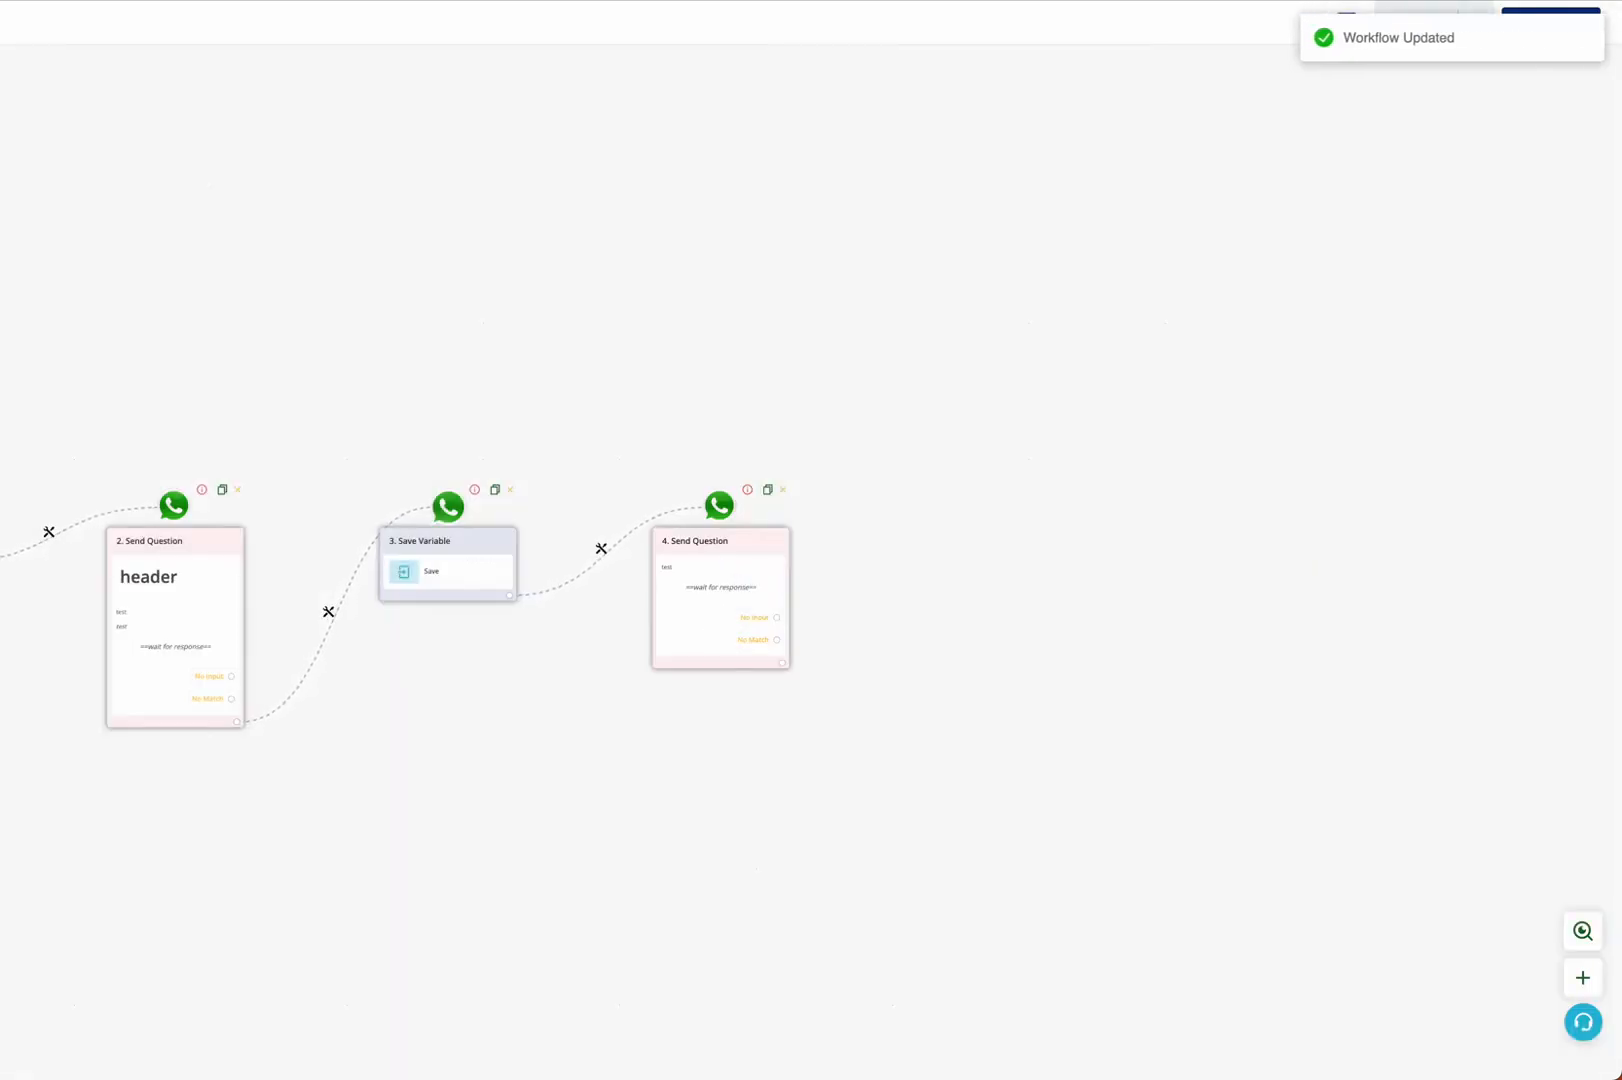
{"action": "left_click", "coordinate": [903, 410]}
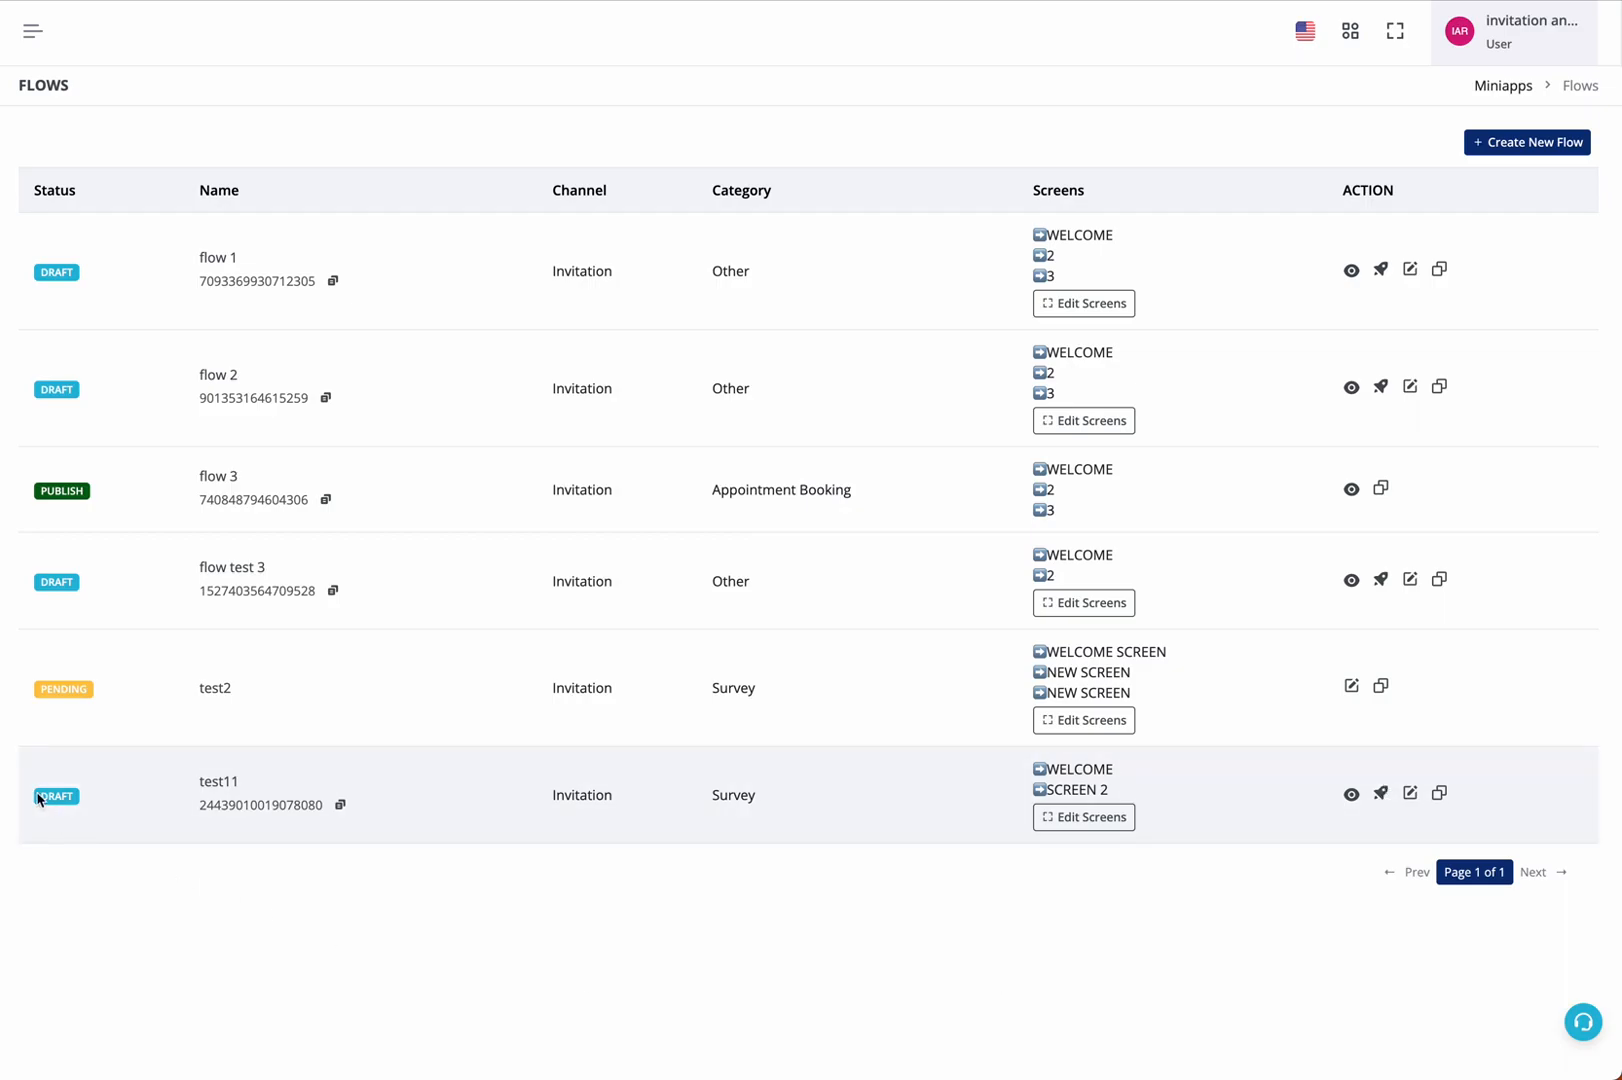
{"action": "left_click", "coordinate": [1381, 796]}
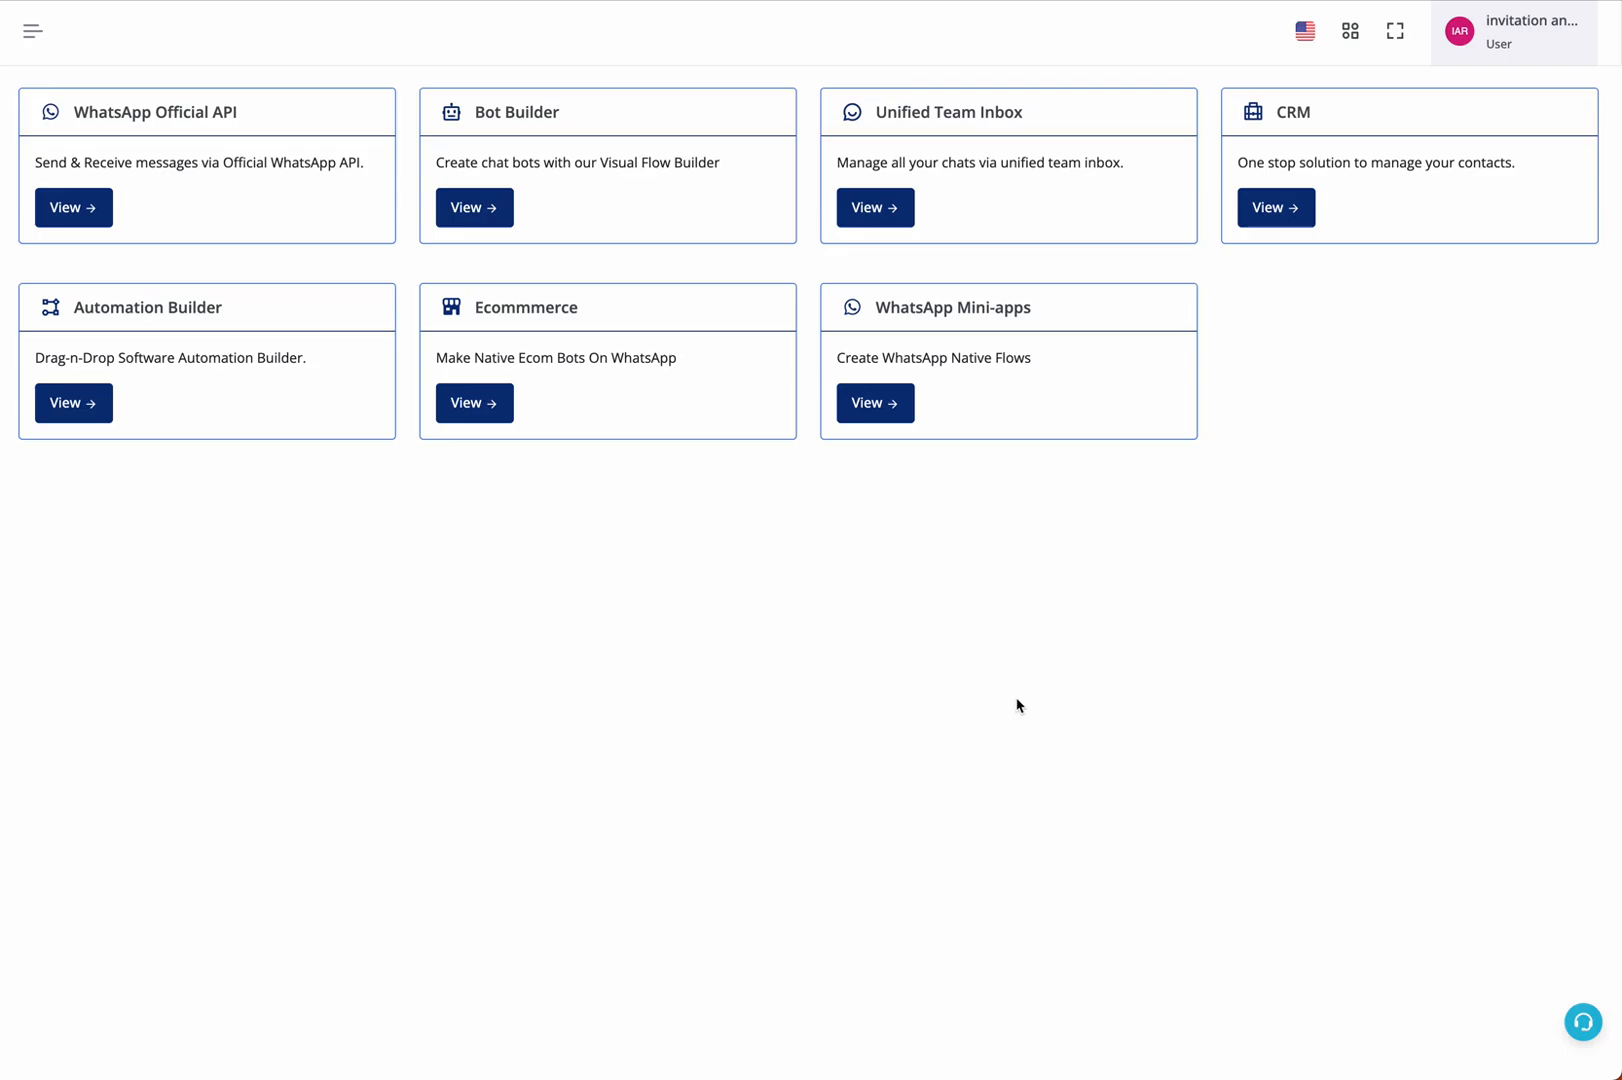
{"action": "triple_click", "coordinate": [552, 112]}
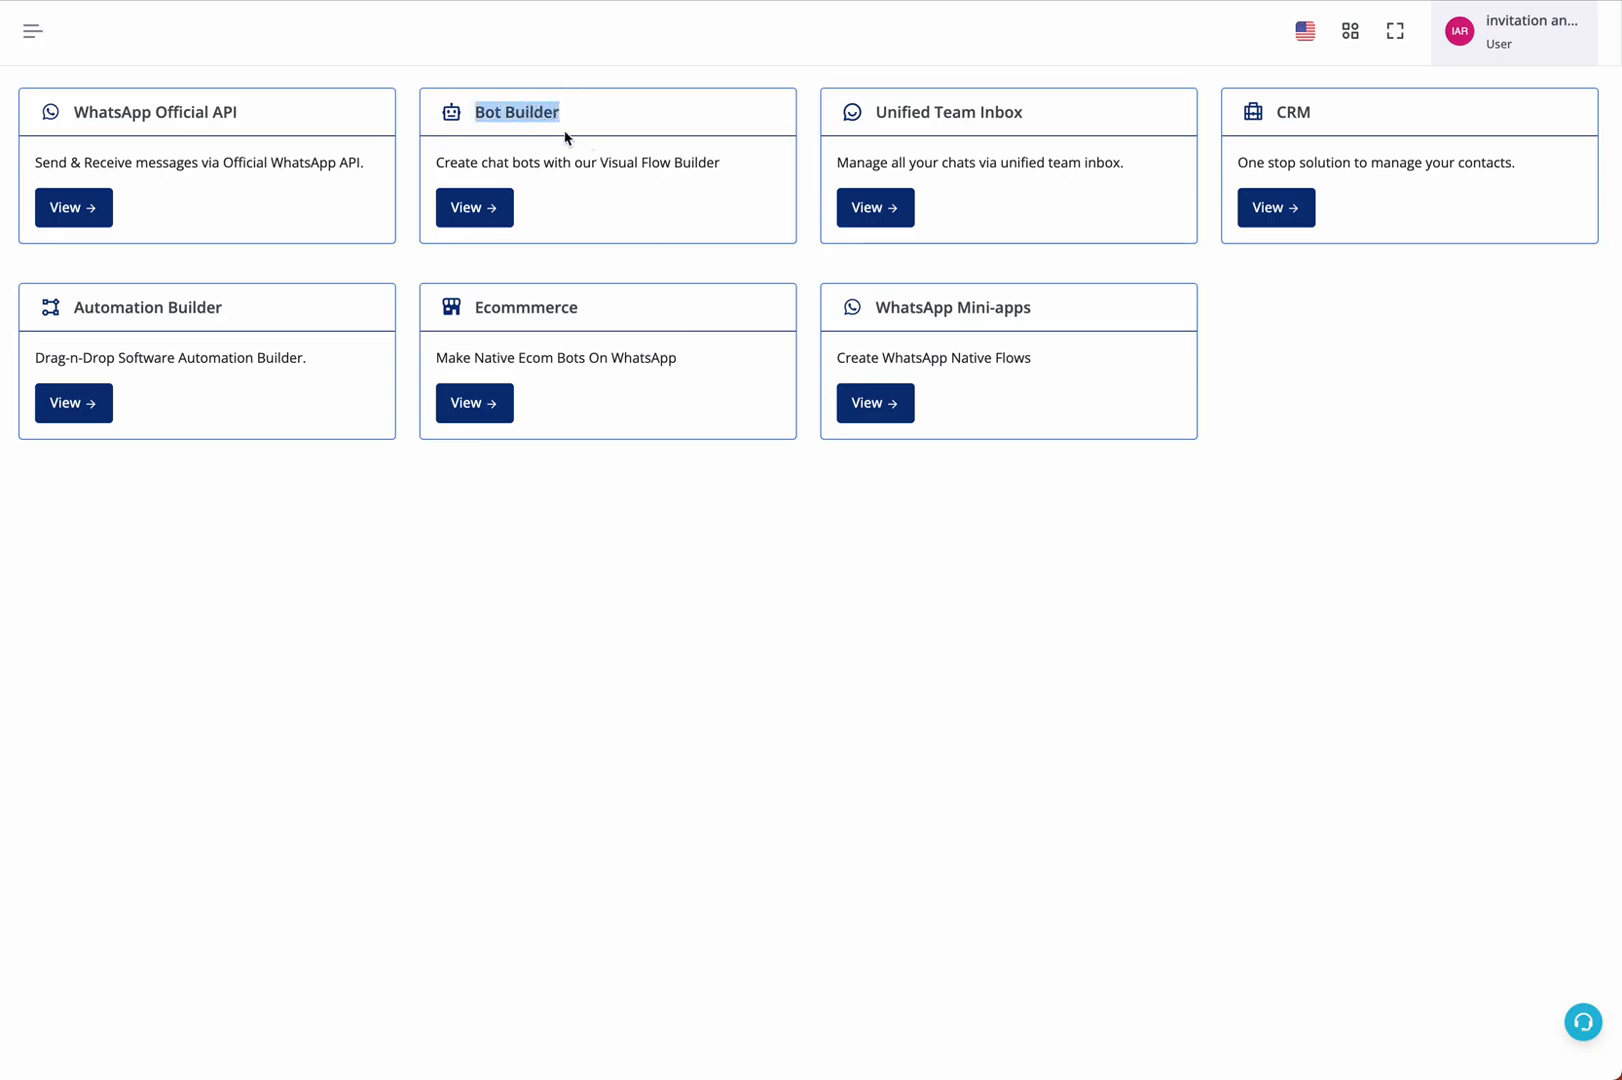
{"action": "left_click", "coordinate": [590, 185]}
{"action": "left_click_drag", "start_coordinate": [510, 109], "coordinate": [643, 192]}
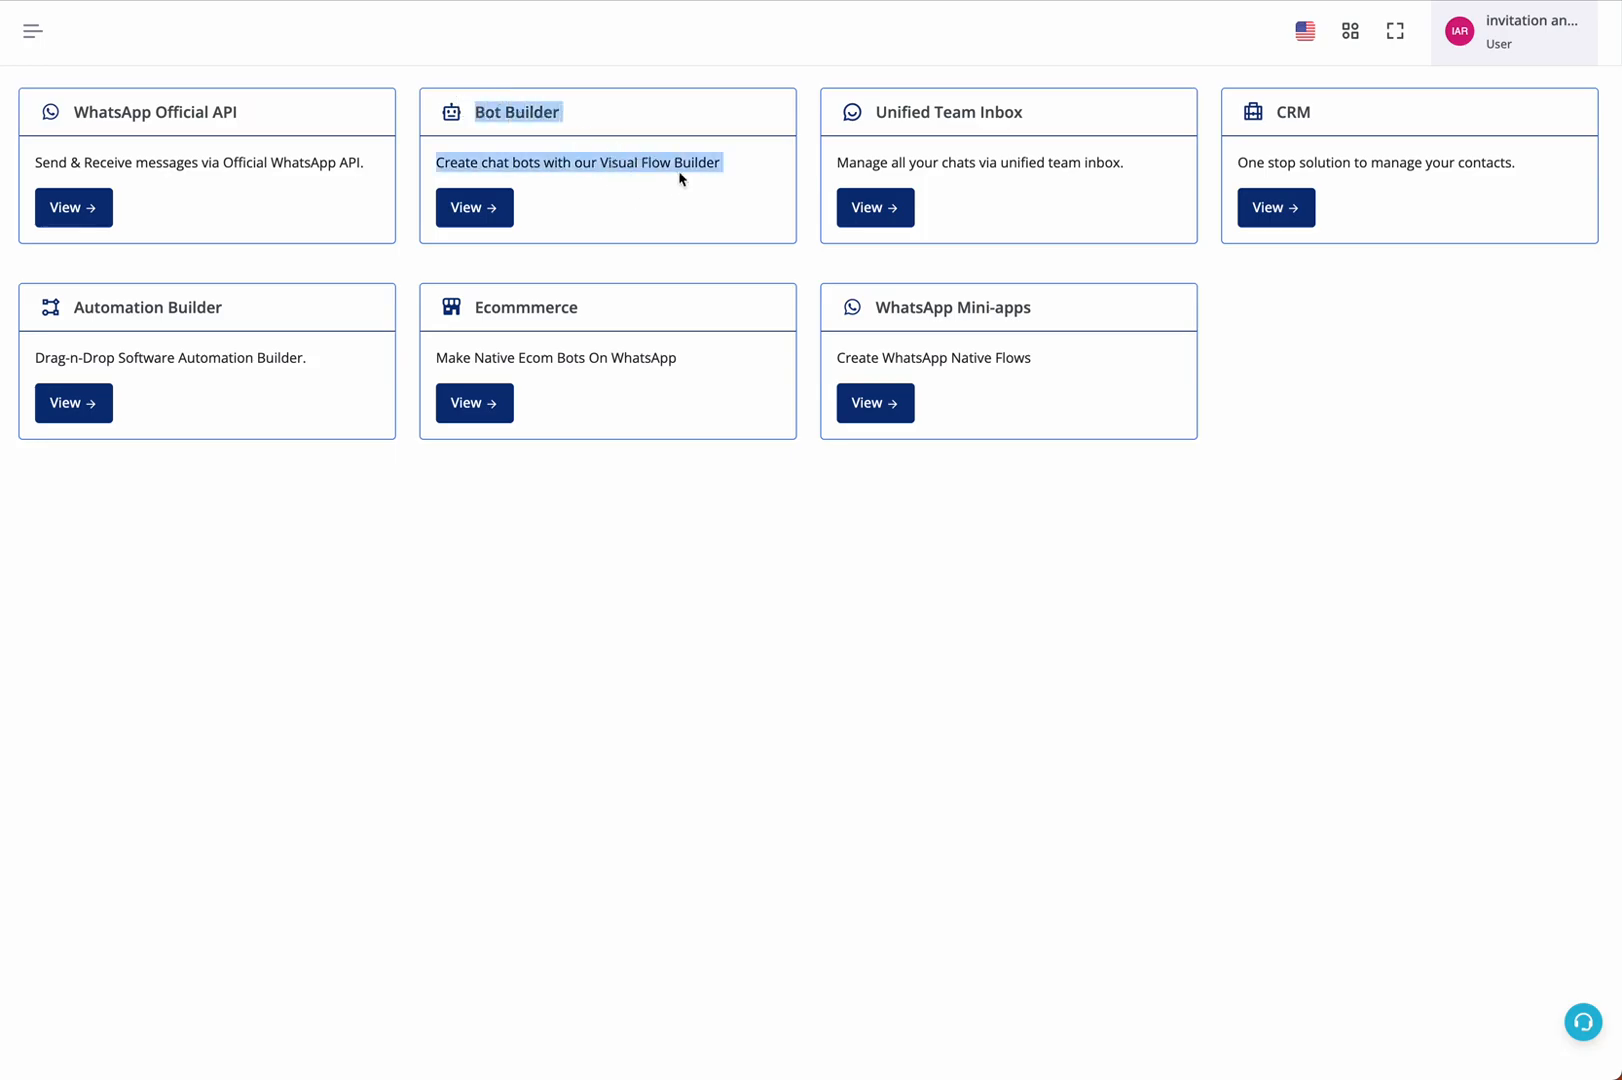
Examine the title and available field types of the flow response custom field in the CRM
{"action": "left_click", "coordinate": [1512, 372]}
{"action": "left_click", "coordinate": [1268, 207]}
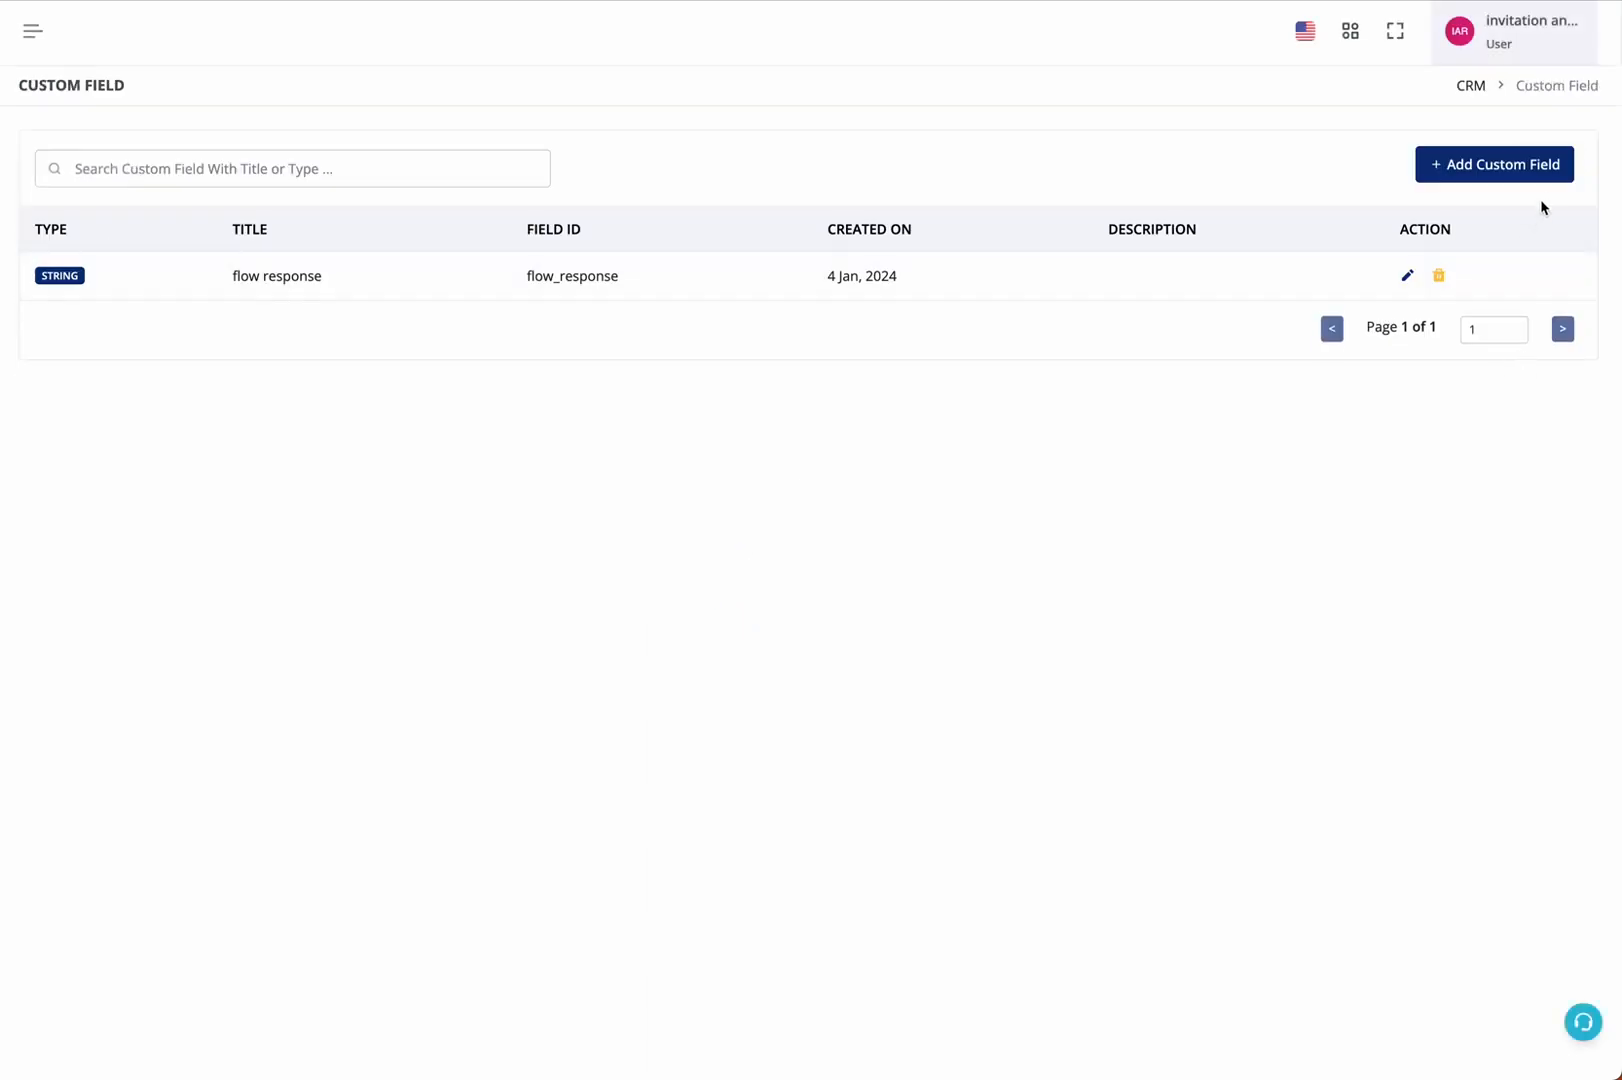
{"action": "left_click_drag", "start_coordinate": [212, 274], "coordinate": [380, 282]}
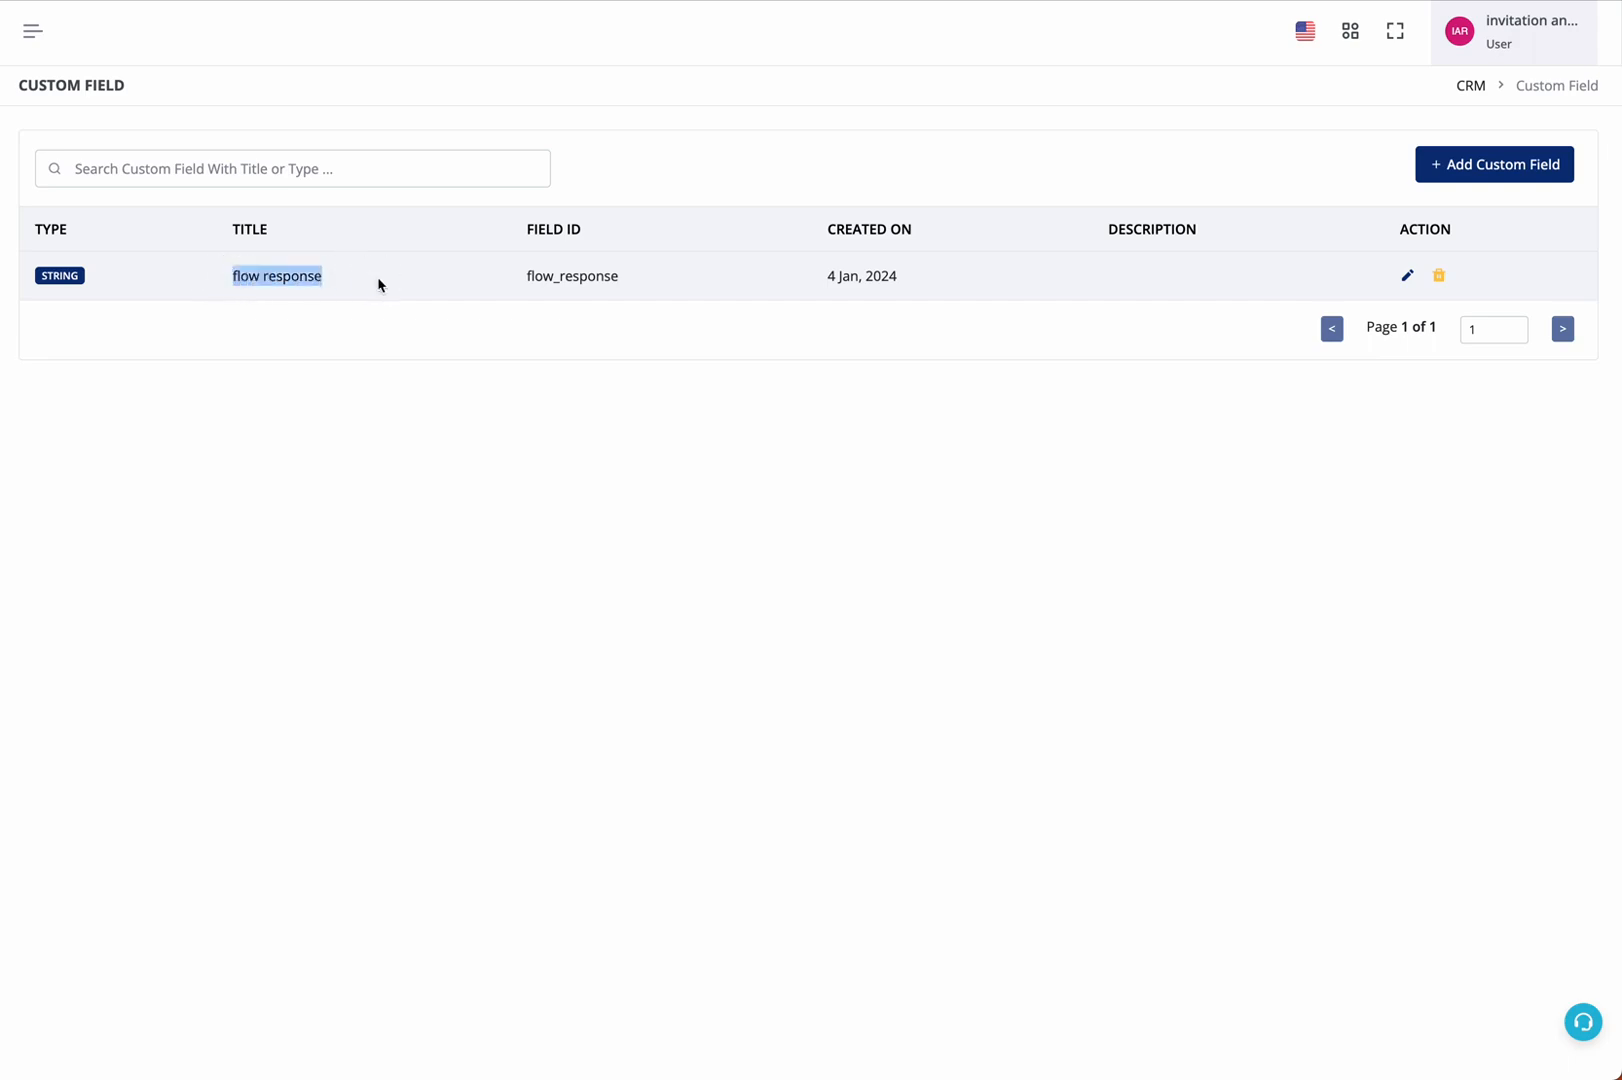
{"action": "left_click", "coordinate": [1407, 275]}
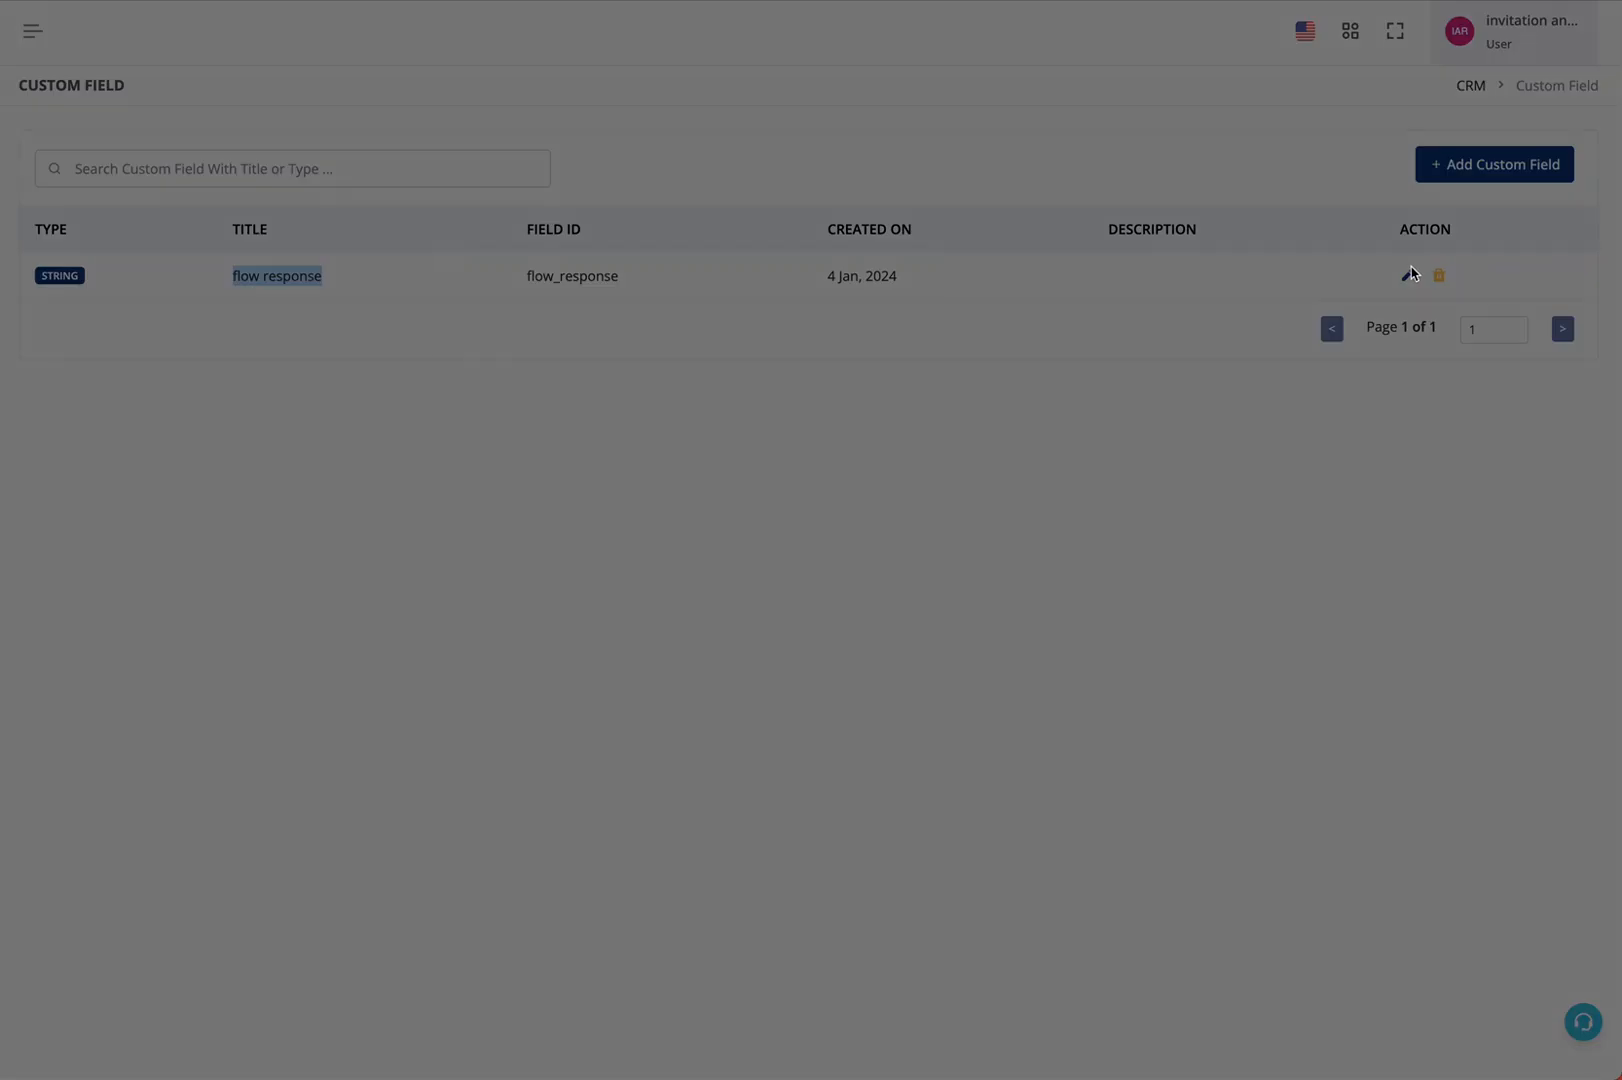
{"action": "left_click", "coordinate": [665, 390]}
{"action": "triple_click", "coordinate": [665, 390]}
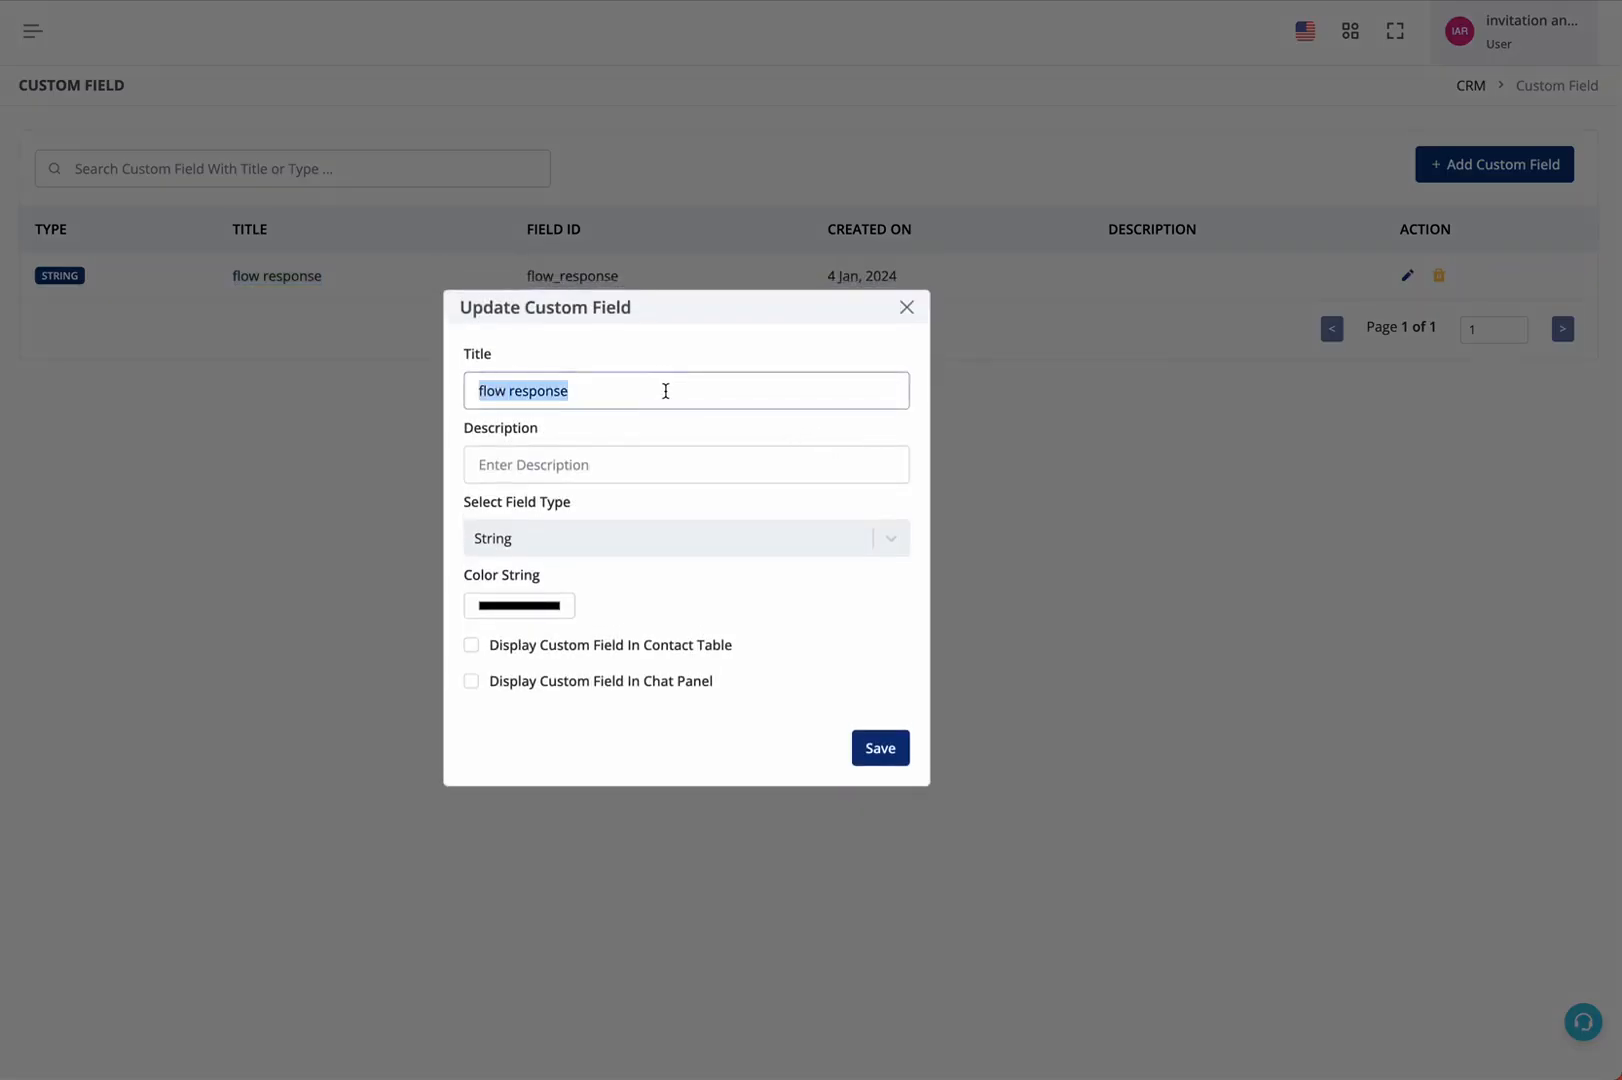
{"action": "left_click", "coordinate": [626, 530]}
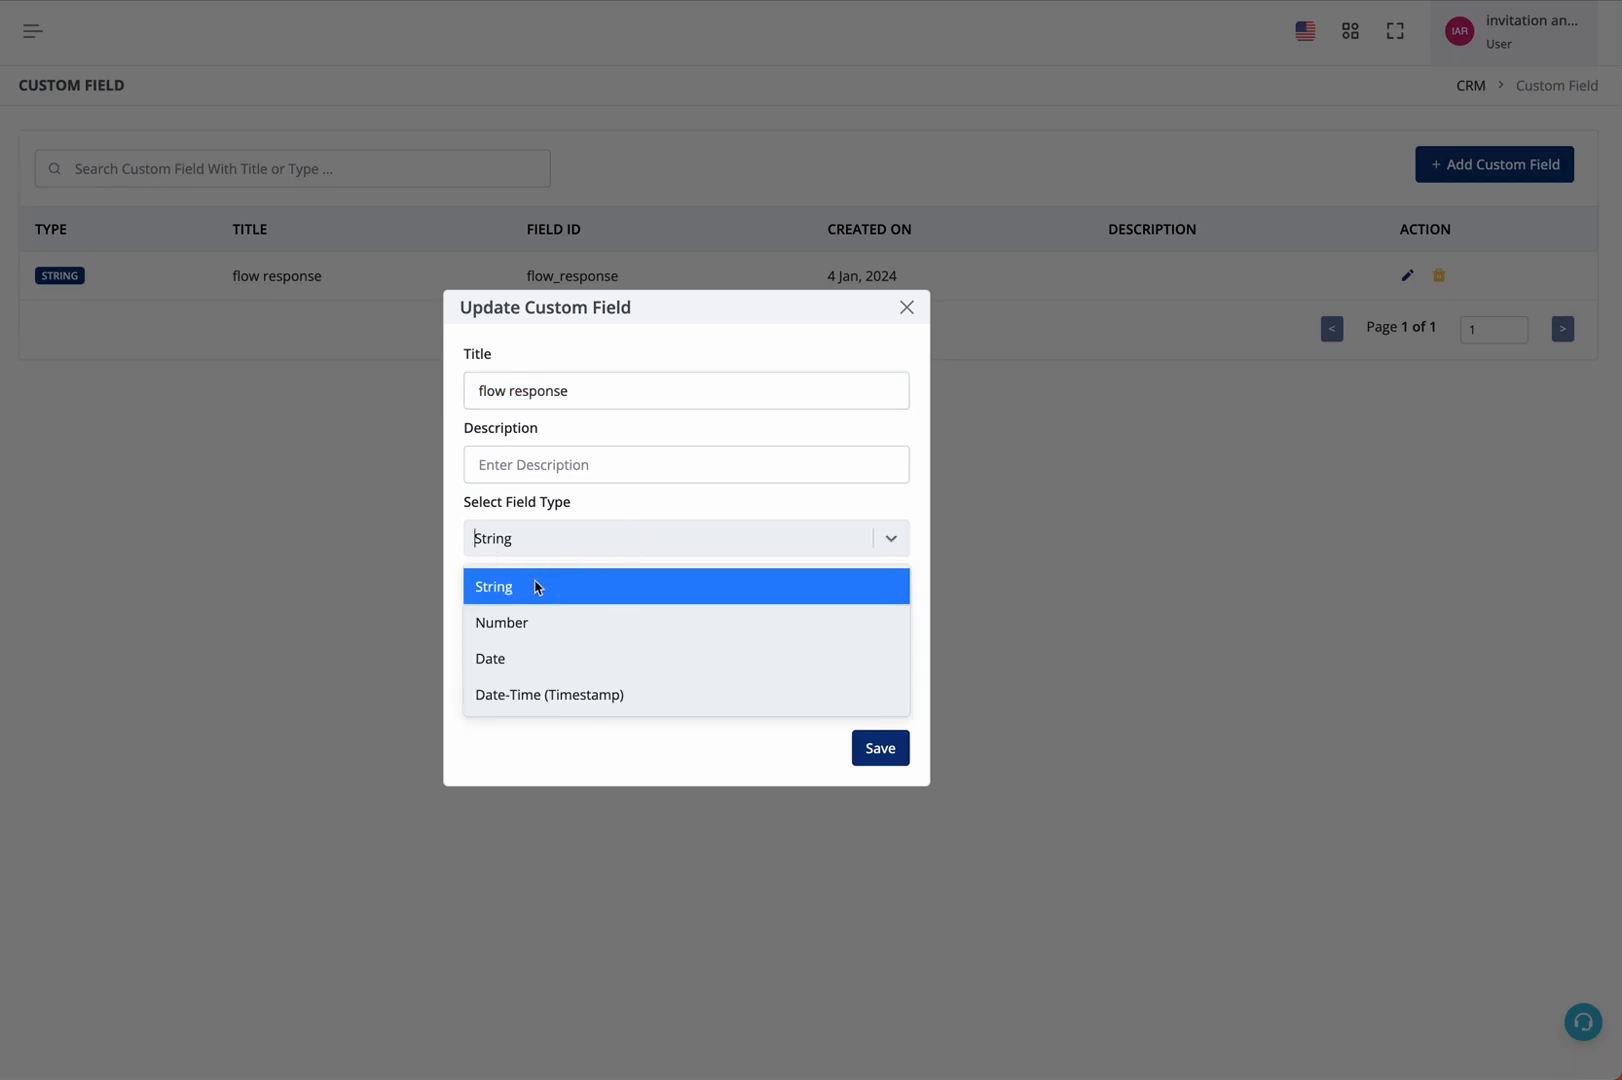
{"action": "left_click", "coordinate": [905, 309]}
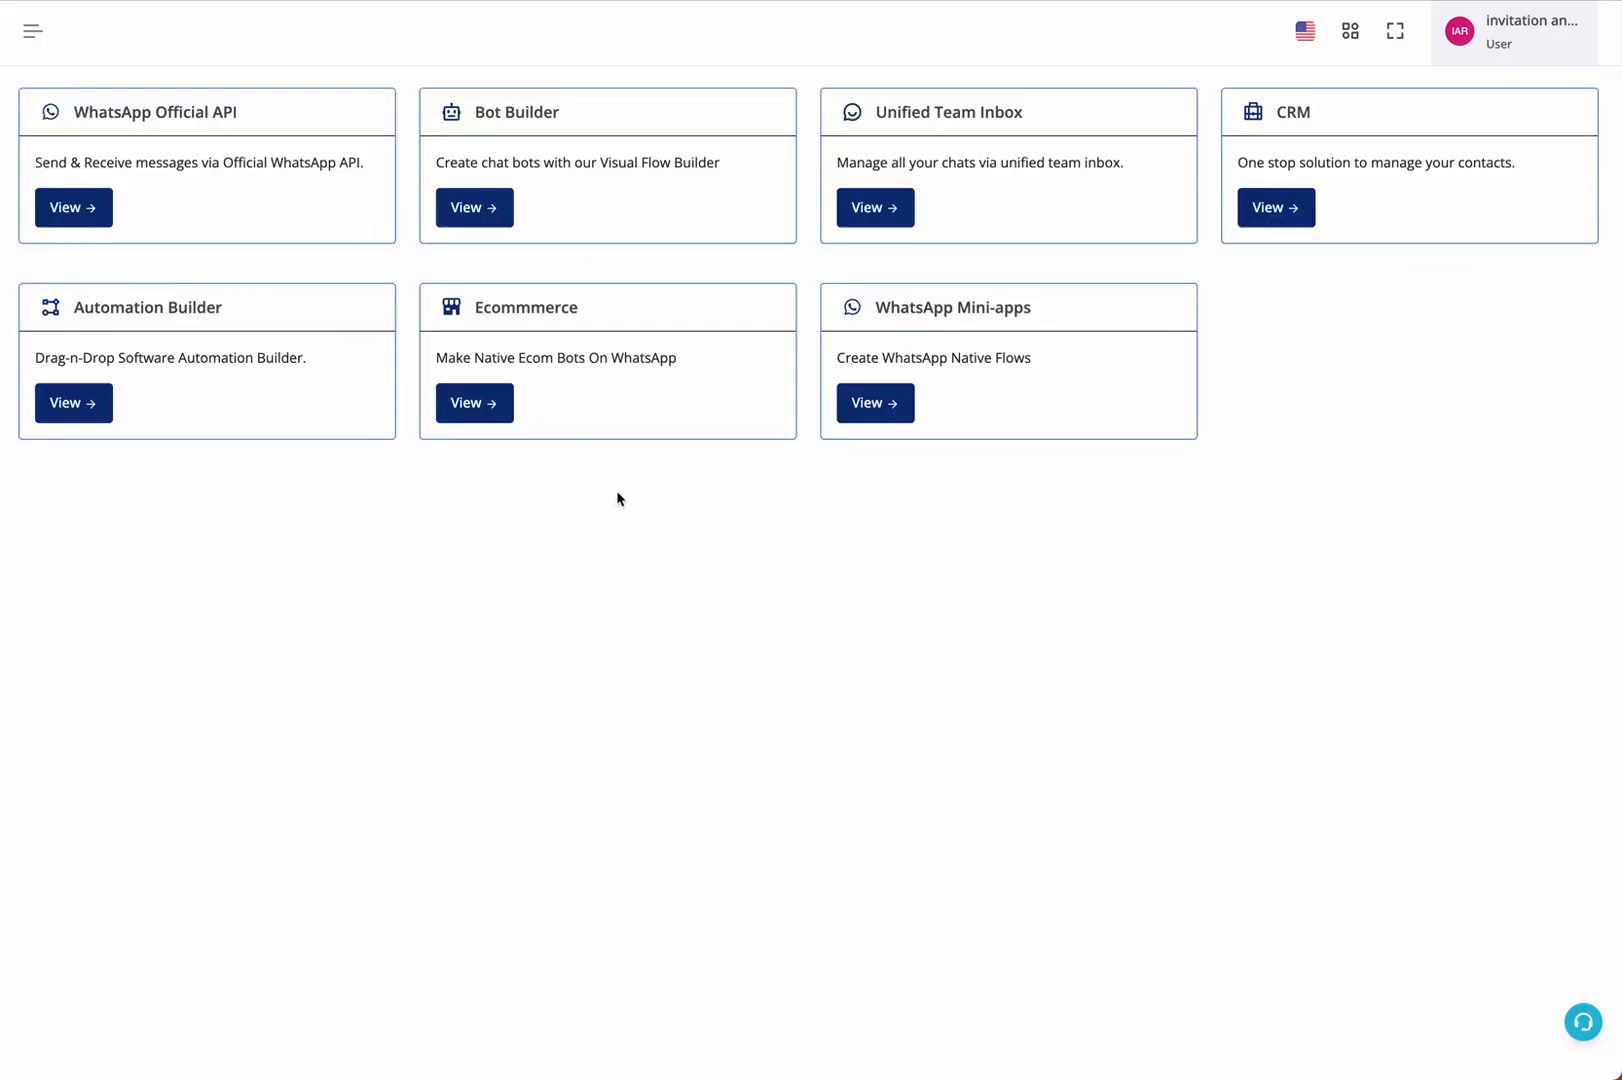
Reopen the Untitled botflow and add a WhatsApp Mini-apps Ask Question node after the fourth node
{"action": "left_click", "coordinate": [497, 211]}
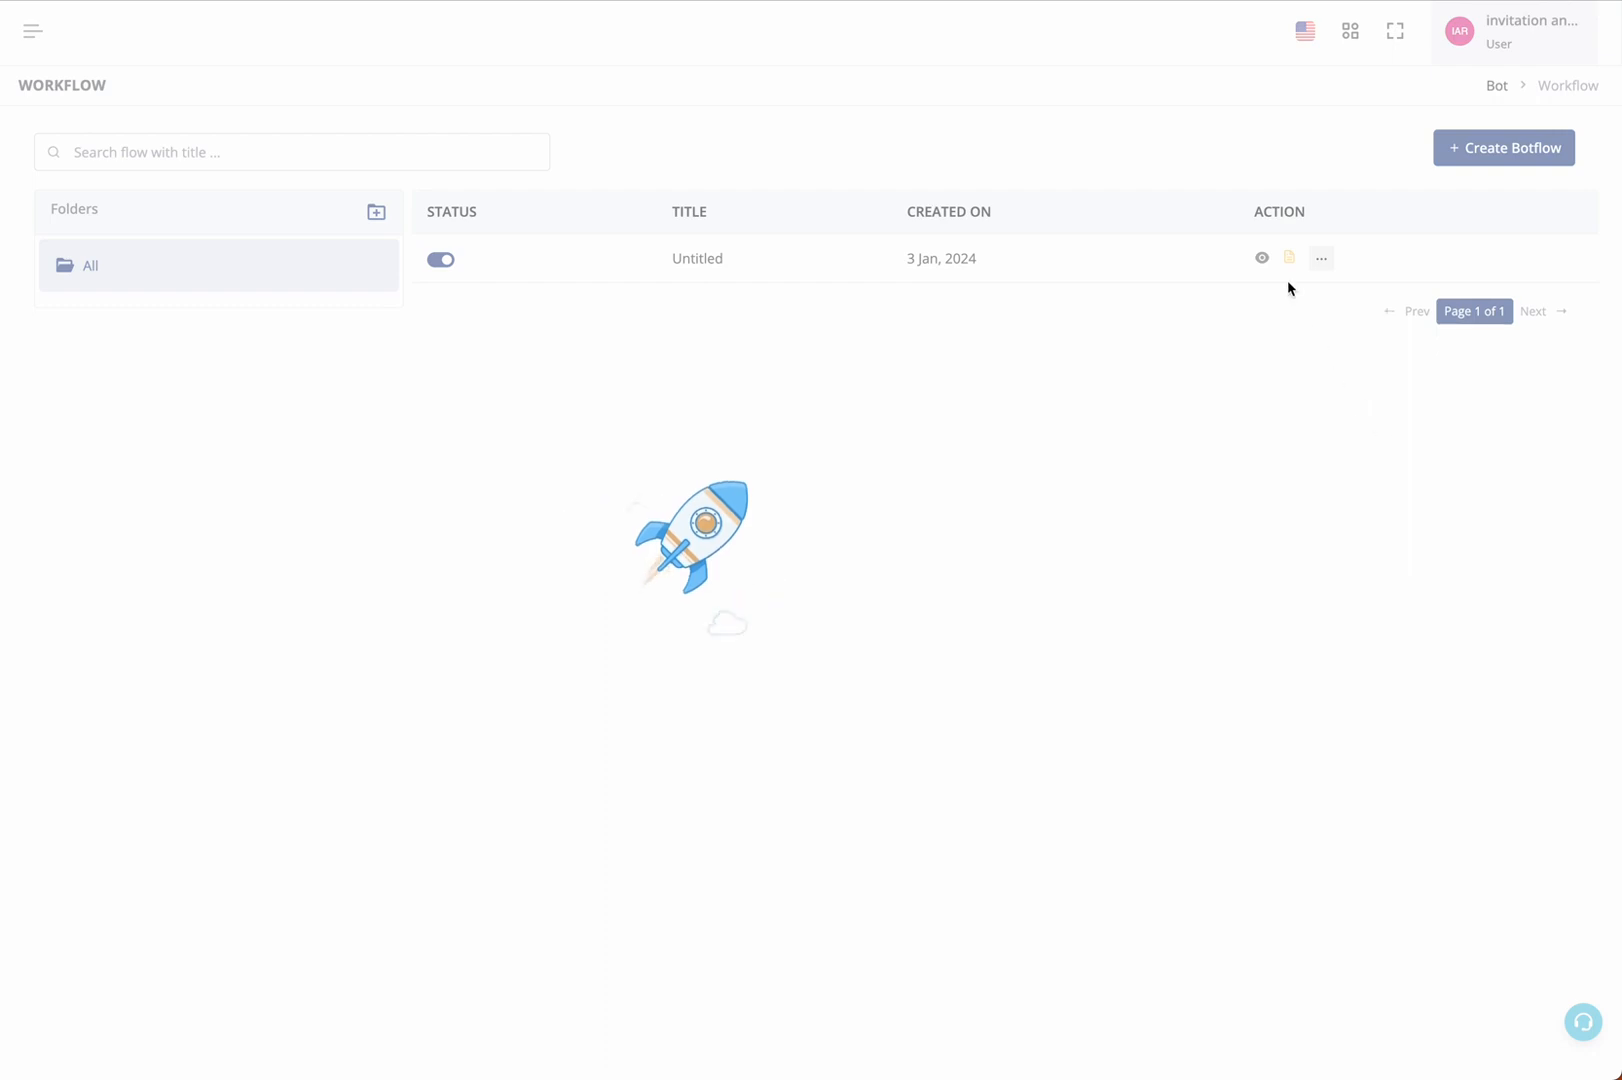
{"action": "left_click", "coordinate": [1261, 258]}
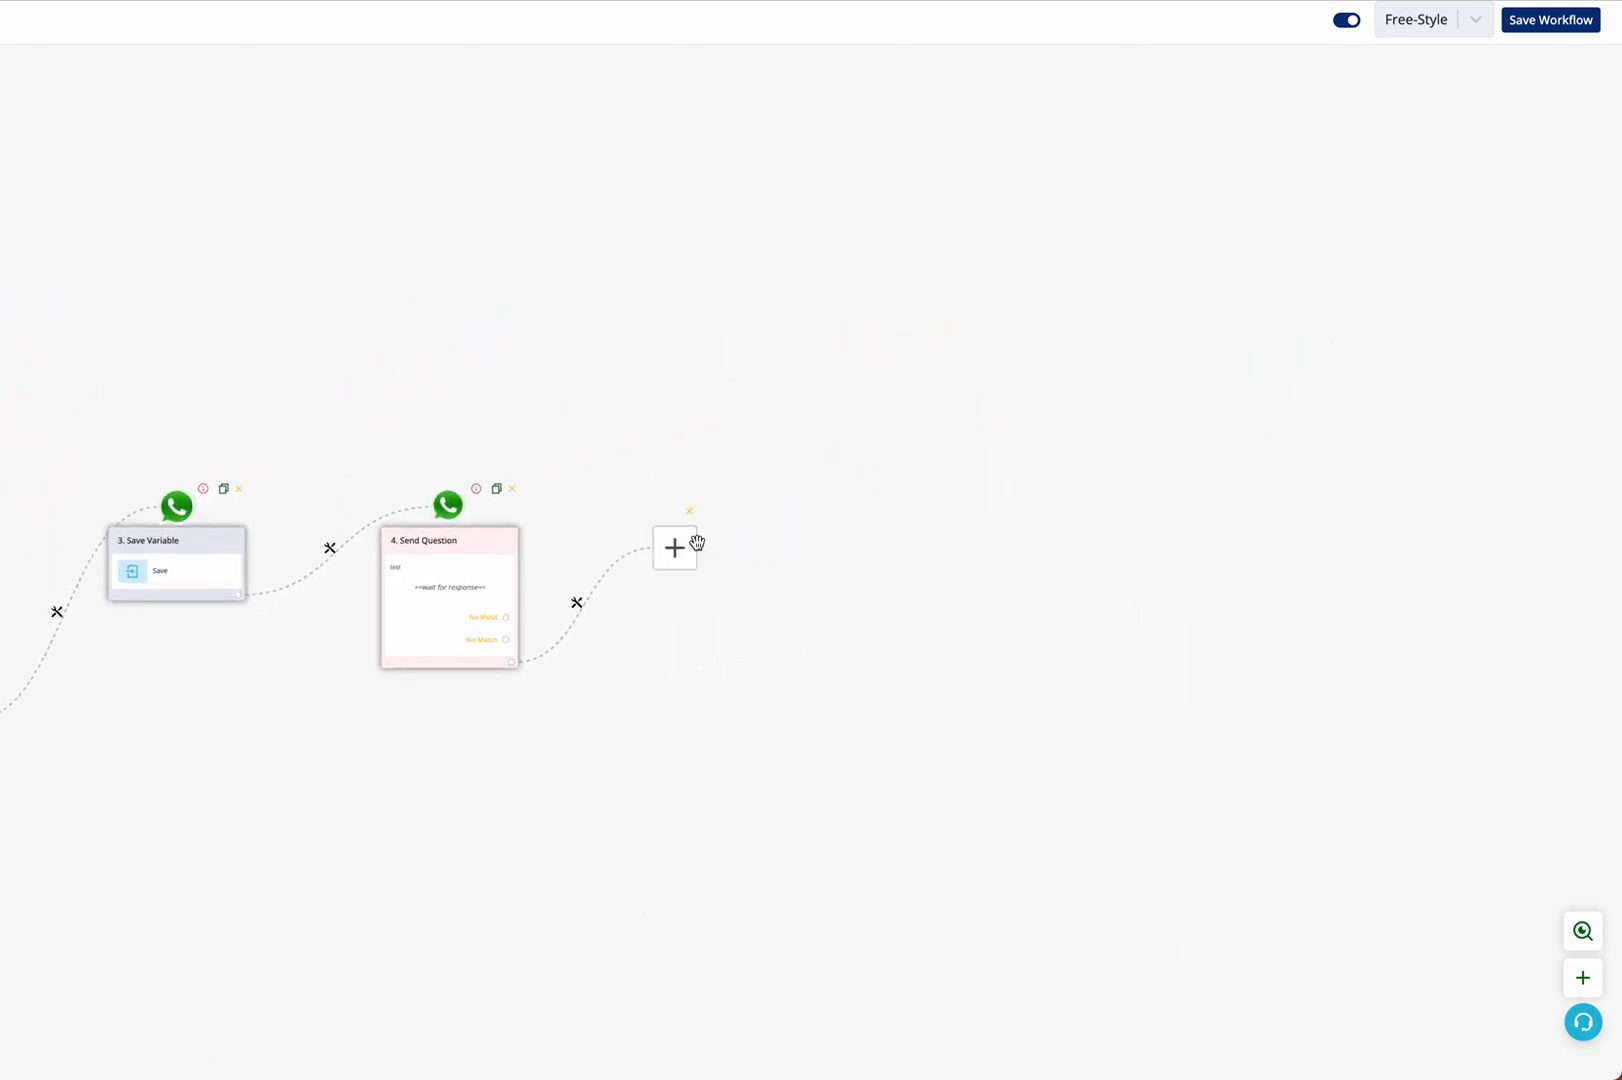
{"action": "left_click", "coordinate": [697, 543]}
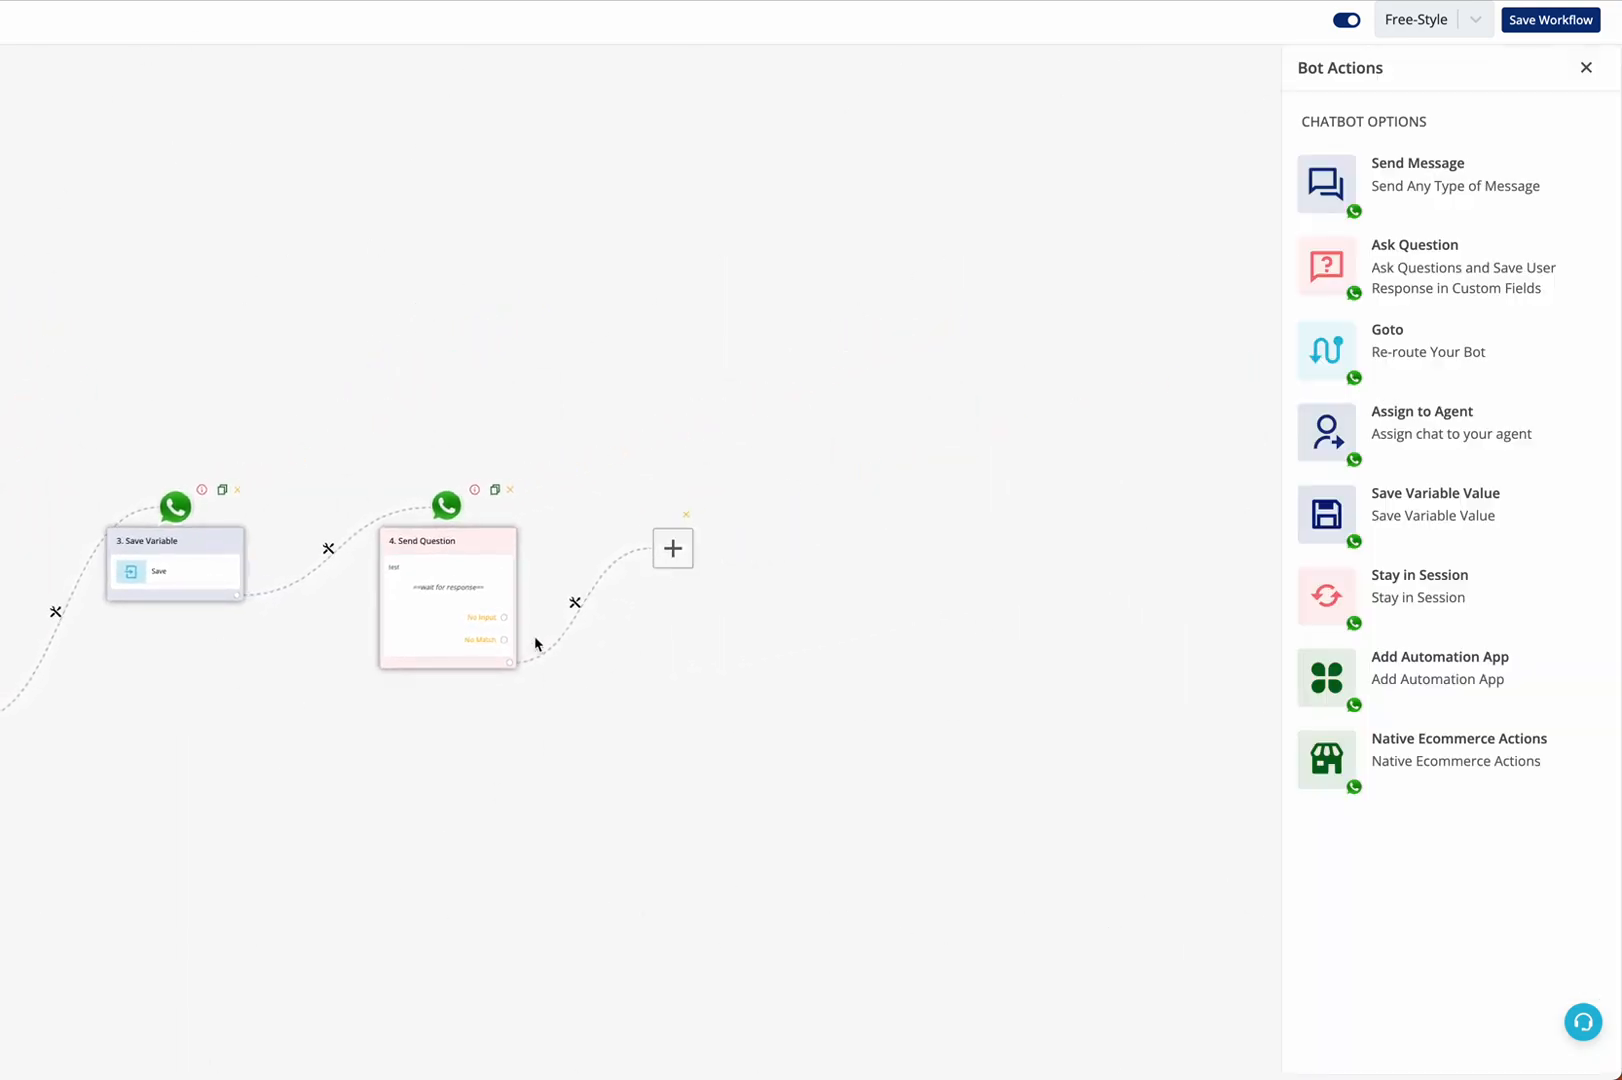
{"action": "left_click", "coordinate": [1436, 262]}
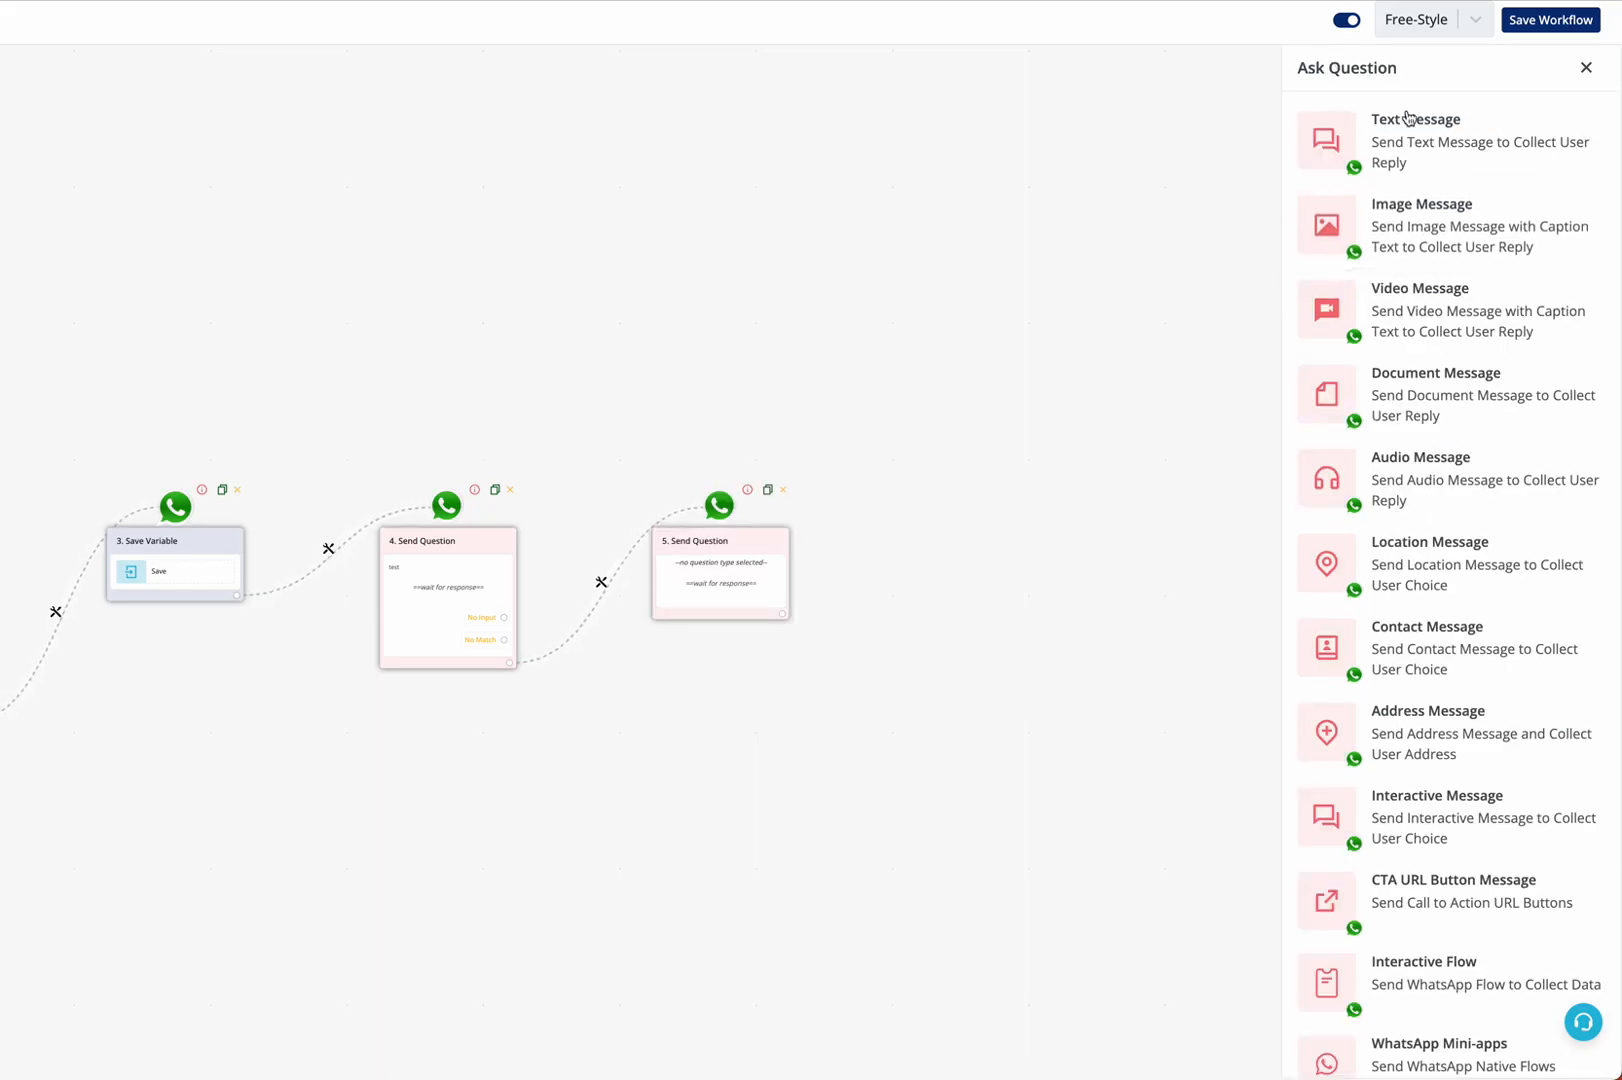
{"action": "scroll", "coordinate": [1407, 722], "scroll_direction": "down", "scroll_amount": 3}
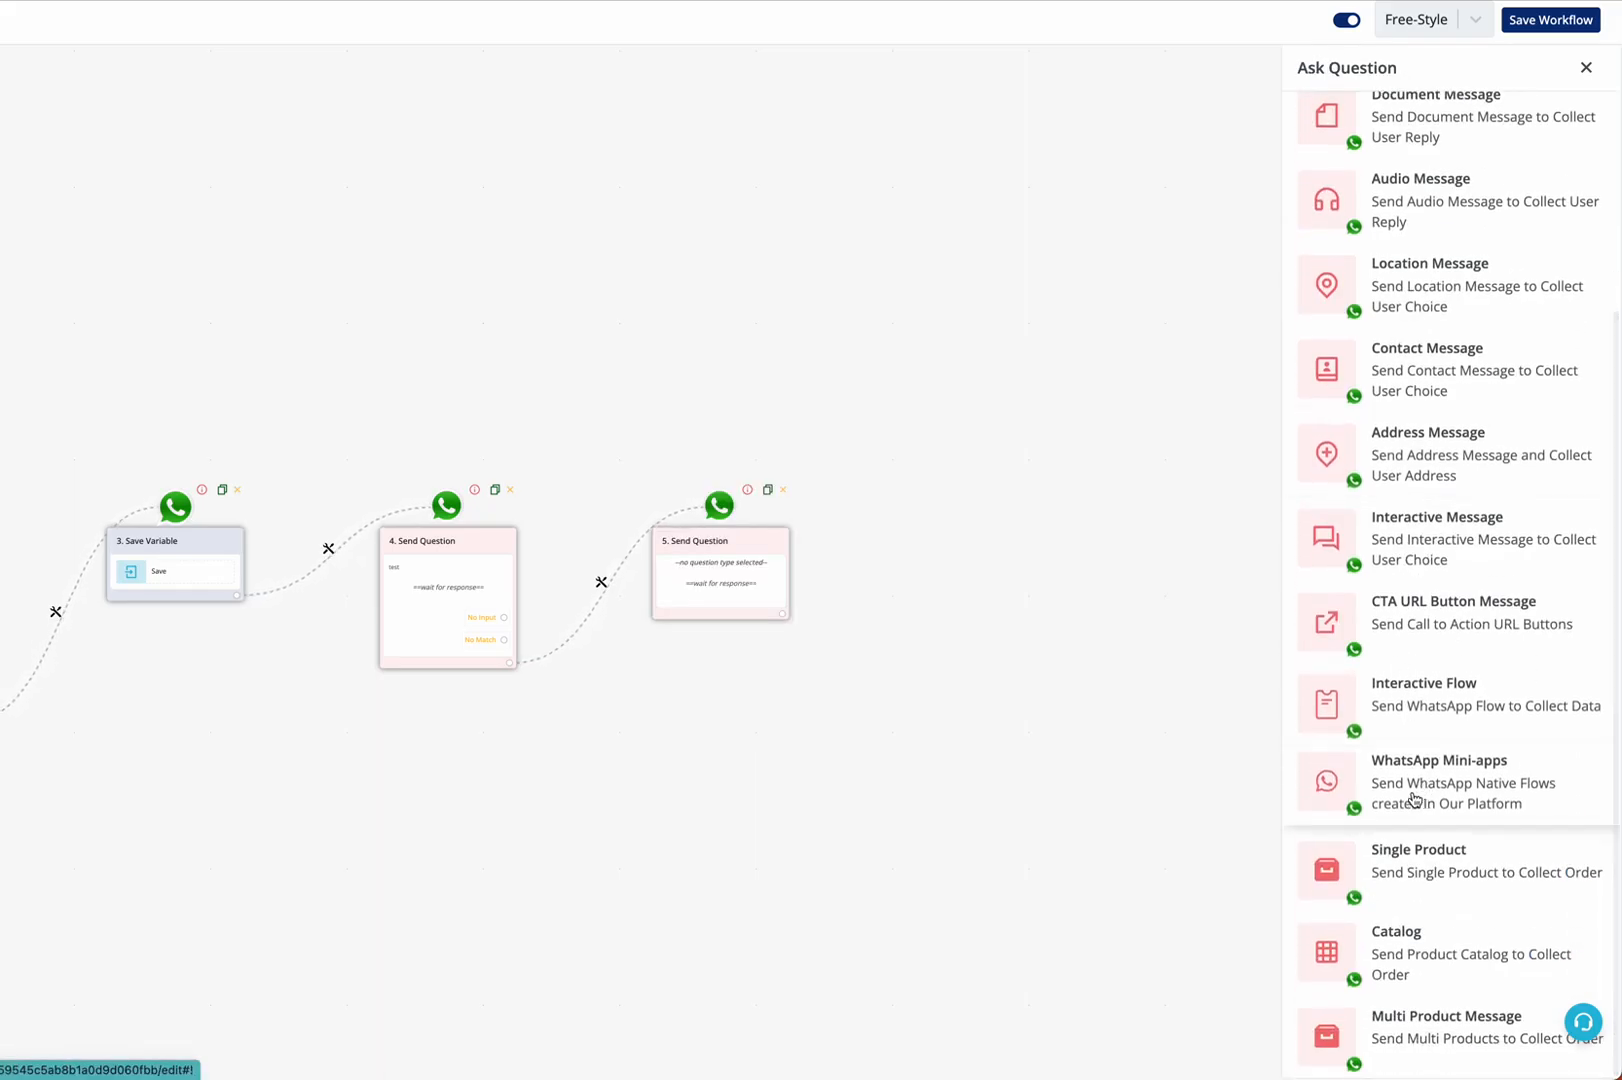
{"action": "left_click", "coordinate": [1441, 773]}
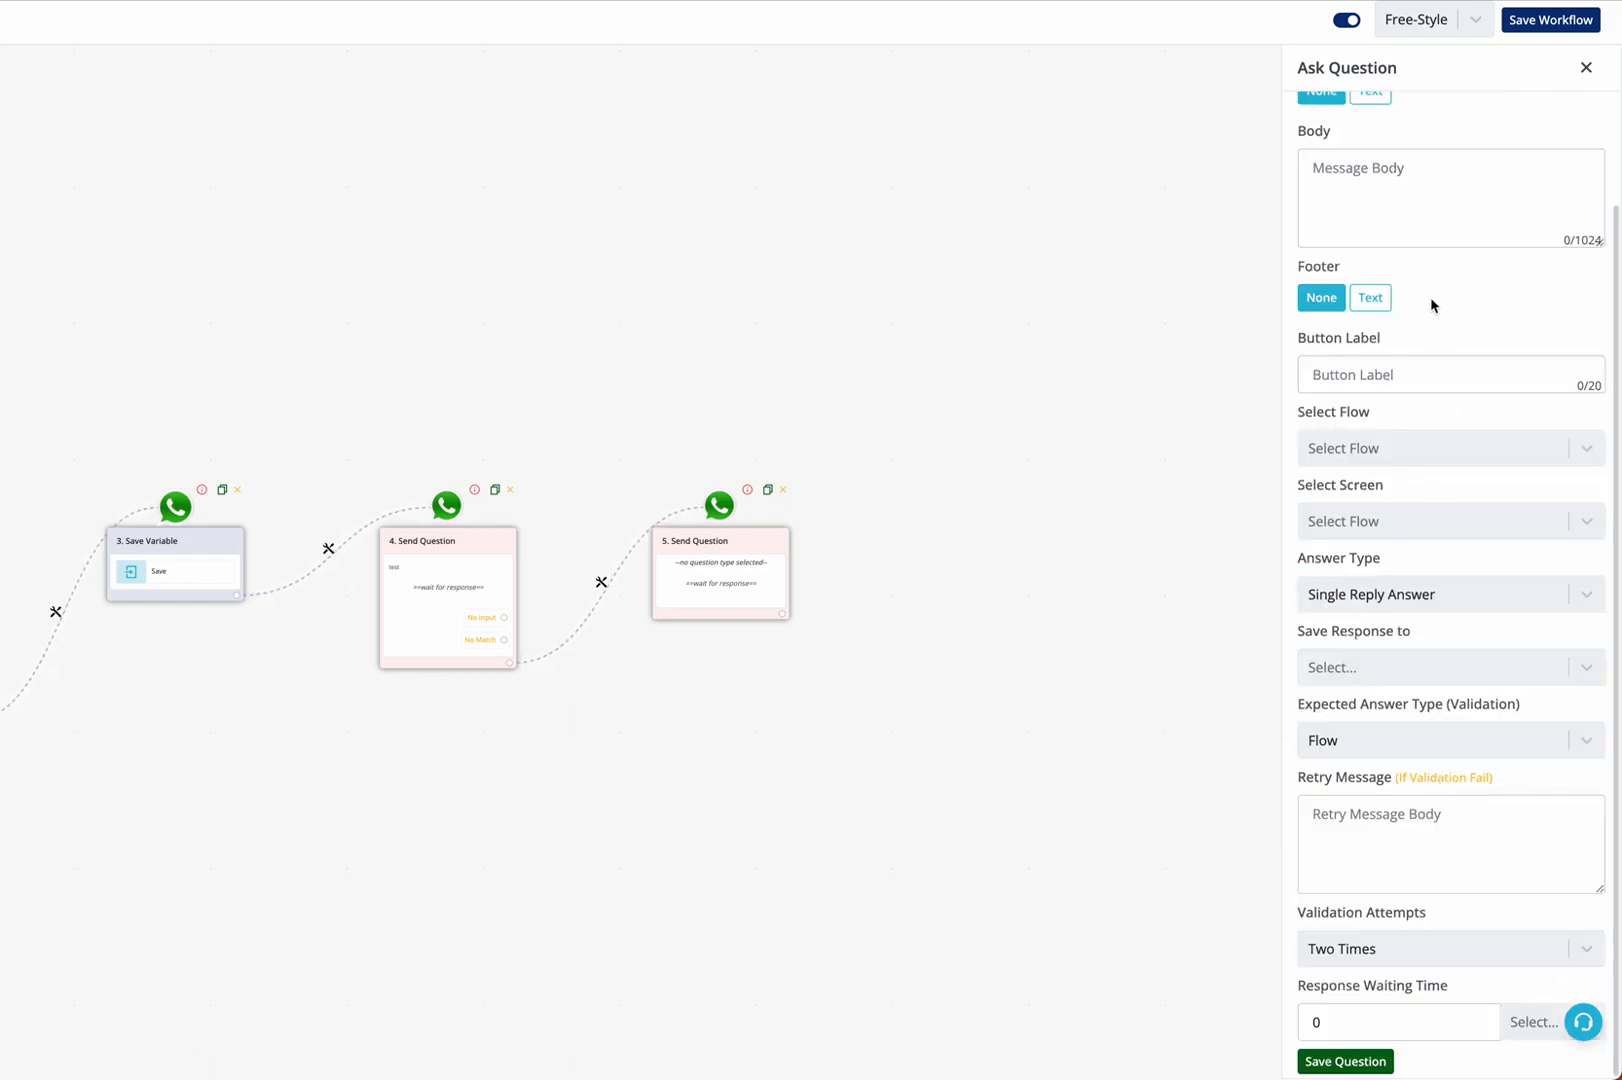
Give the question a text header reading "bold text" and the message body "body"
{"action": "scroll", "coordinate": [1430, 300], "scroll_direction": "up", "scroll_amount": 3}
{"action": "left_click", "coordinate": [1372, 218]}
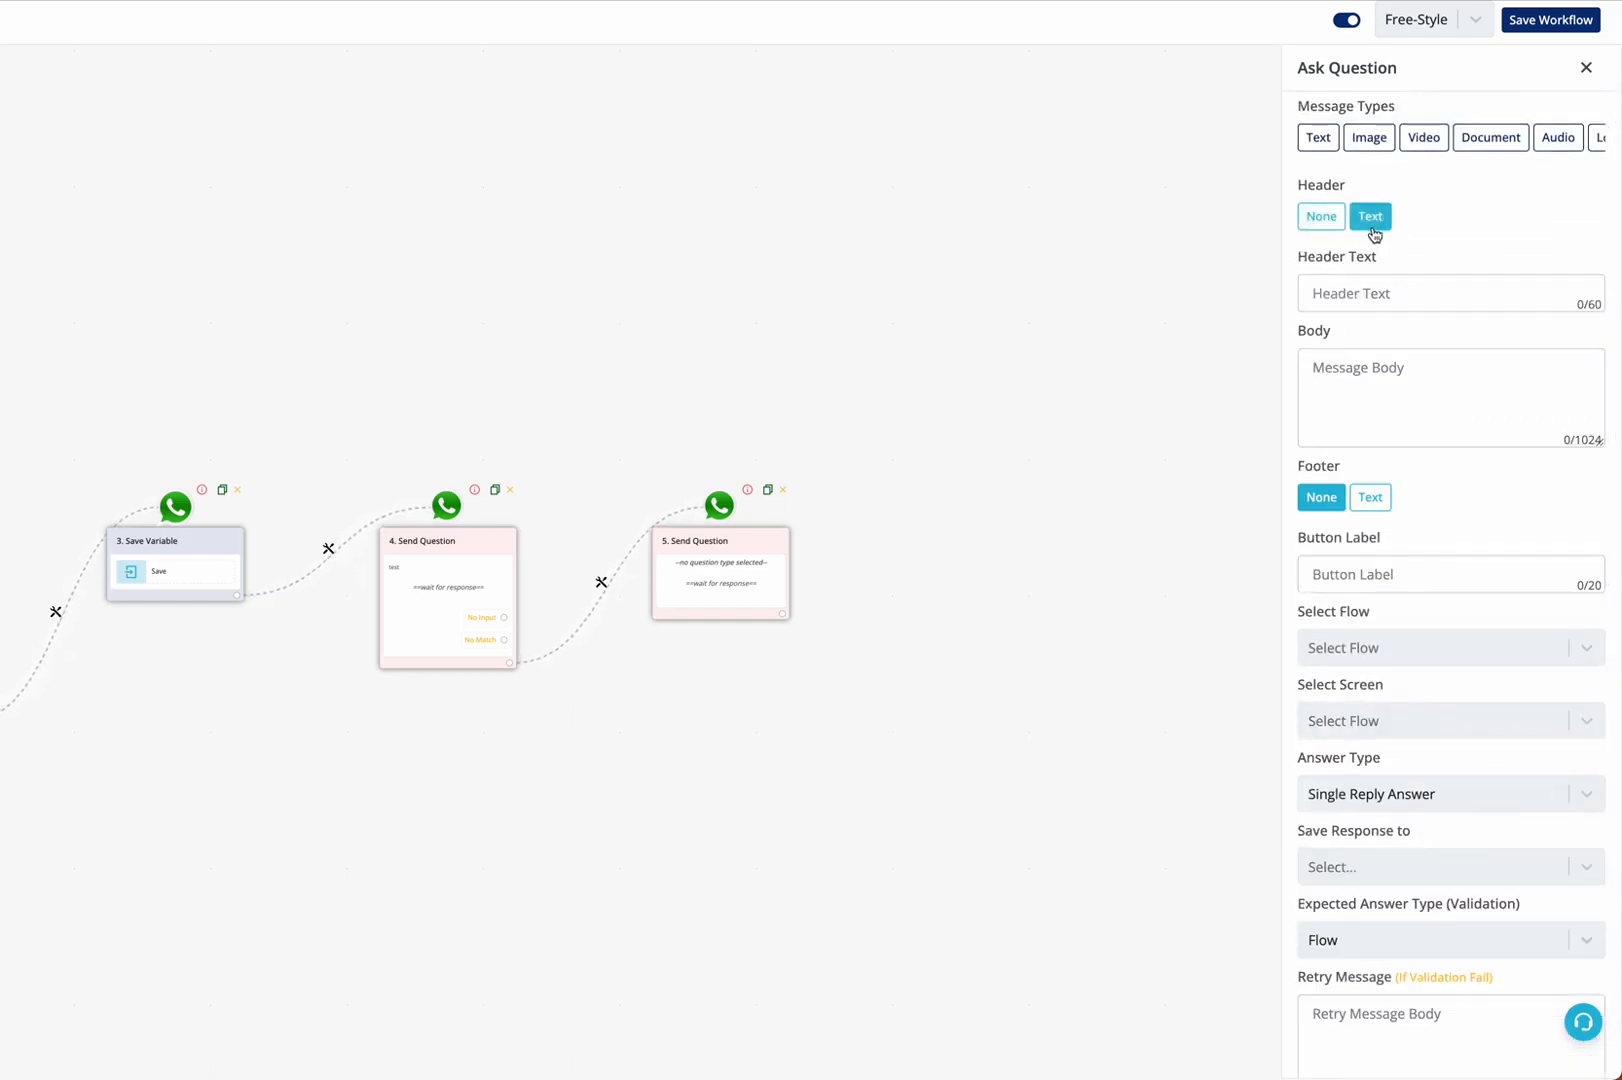
{"action": "left_click", "coordinate": [1330, 218]}
{"action": "left_click", "coordinate": [1372, 216]}
{"action": "left_click", "coordinate": [1350, 288]}
{"action": "type", "text": "bold text"}
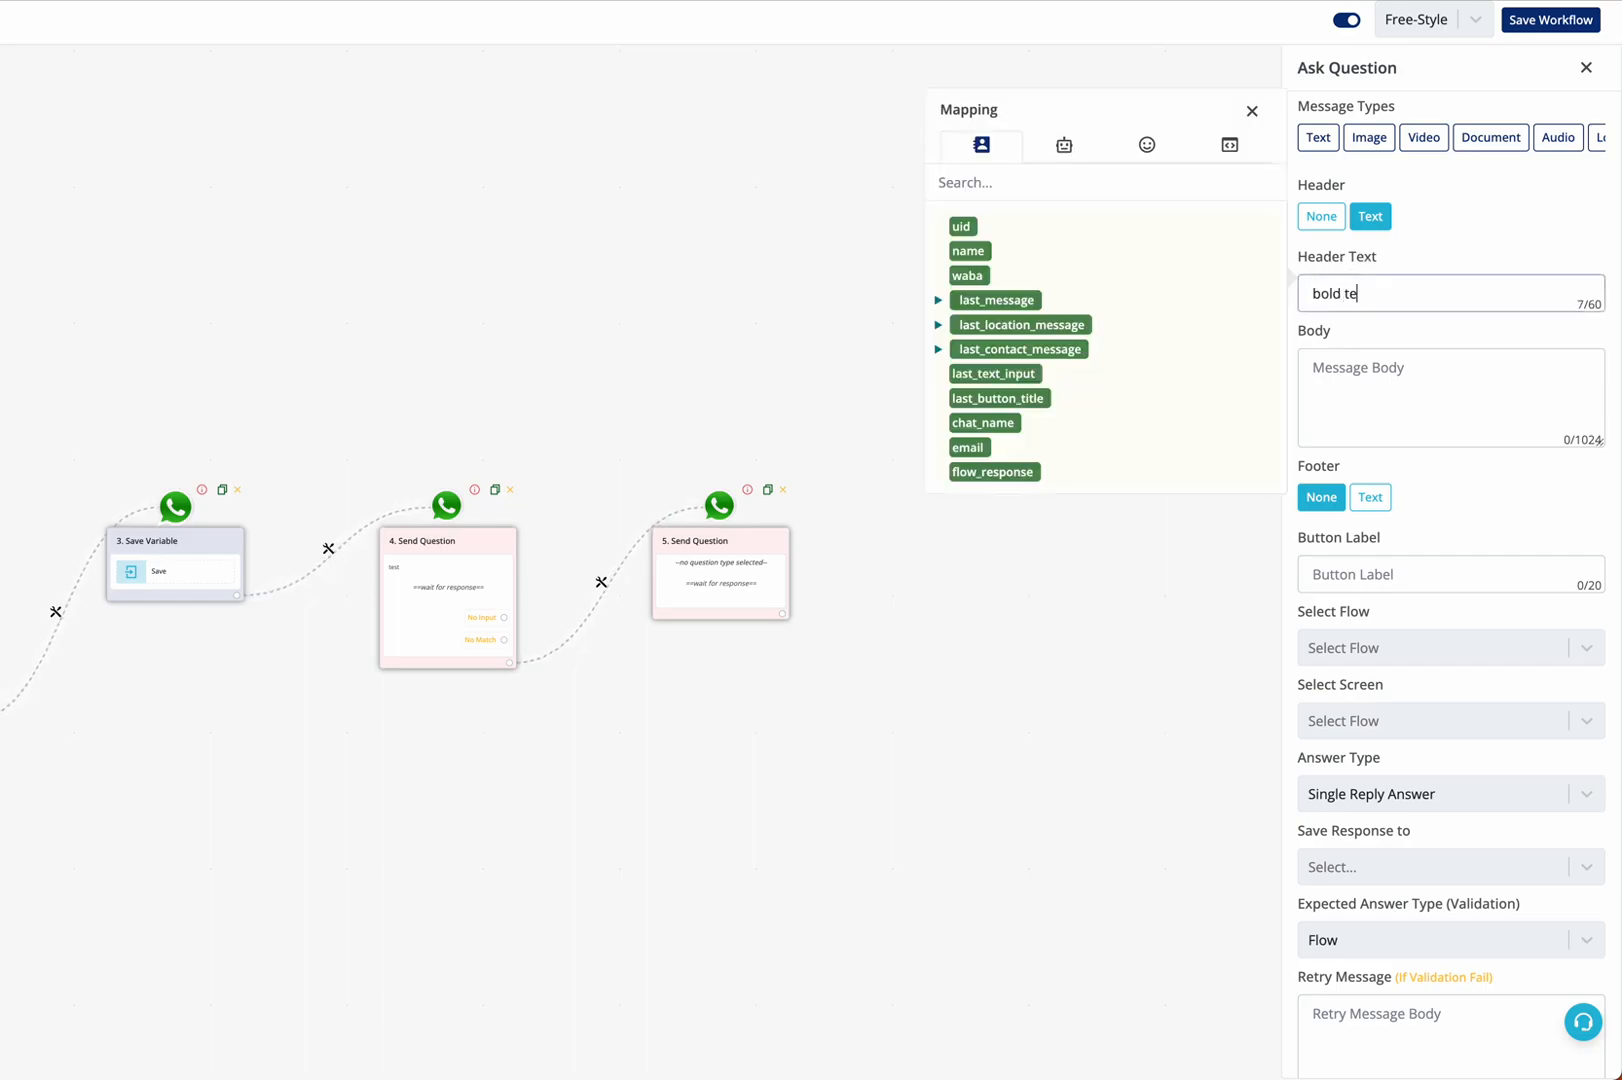
{"action": "left_click", "coordinate": [1391, 380]}
{"action": "type", "text": "body"}
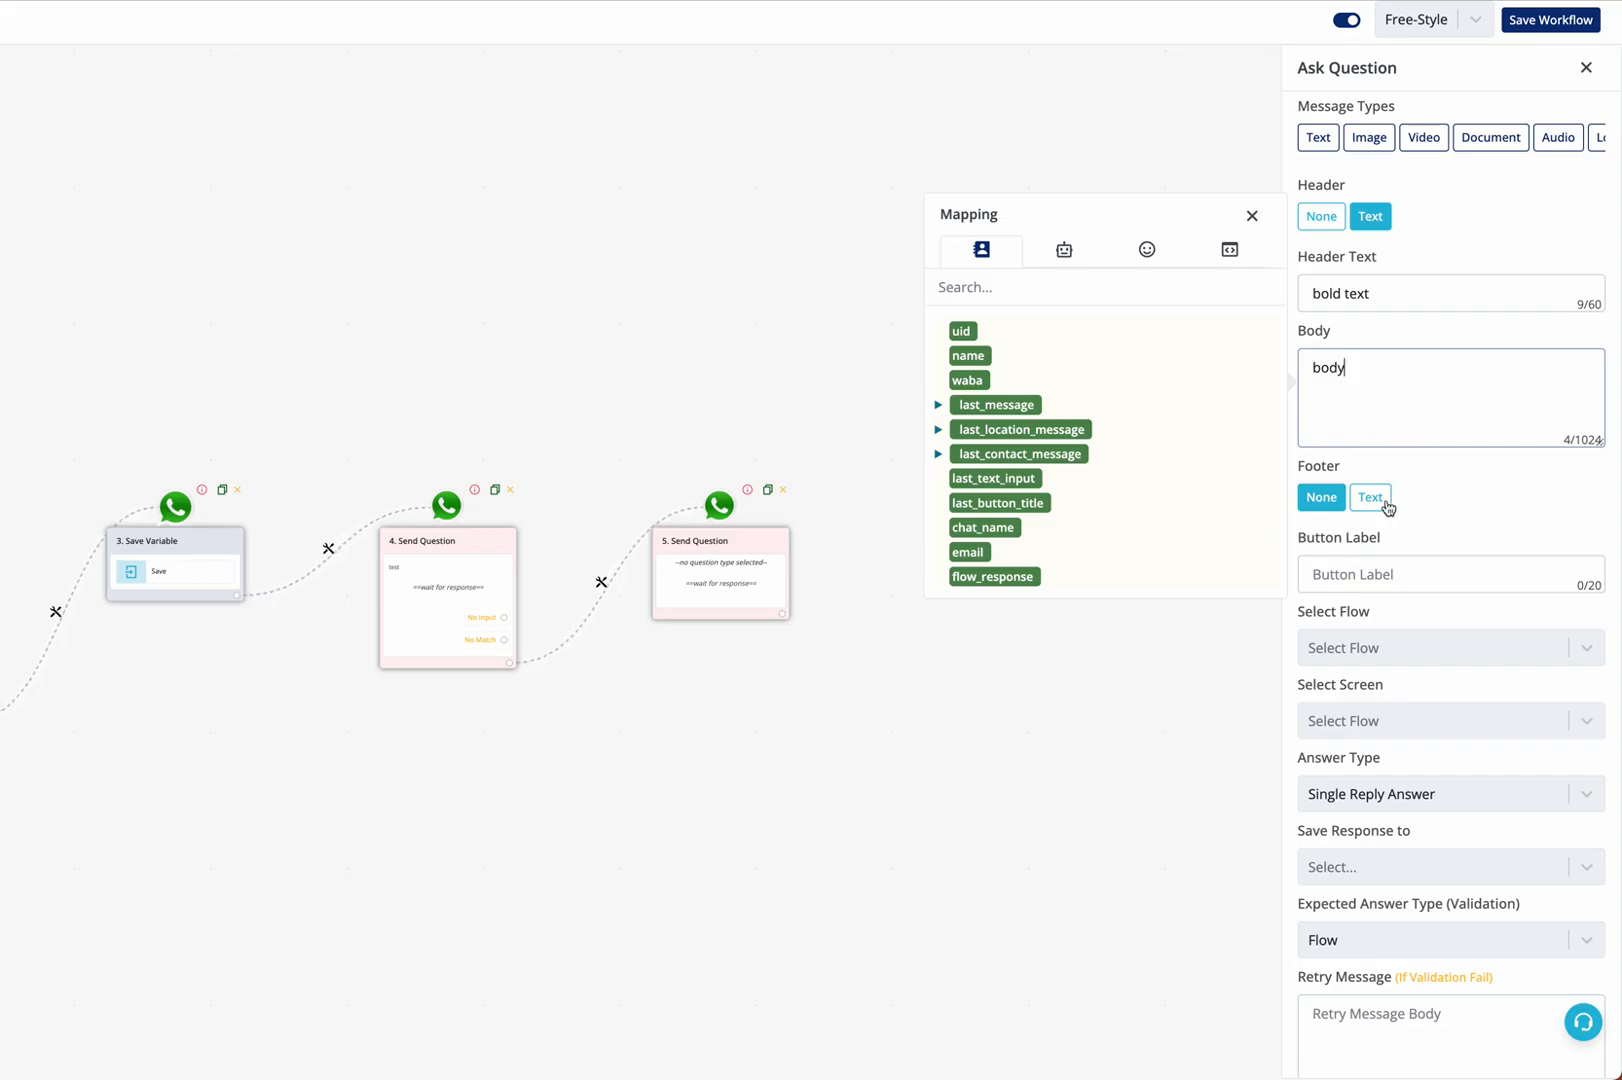
Add a text footer reading "footer" and set the button label to "Start Quiz"
{"action": "left_click", "coordinate": [1389, 500]}
{"action": "left_click", "coordinate": [1384, 537]}
{"action": "type", "text": "I"}
{"action": "type", "text": "ooter"}
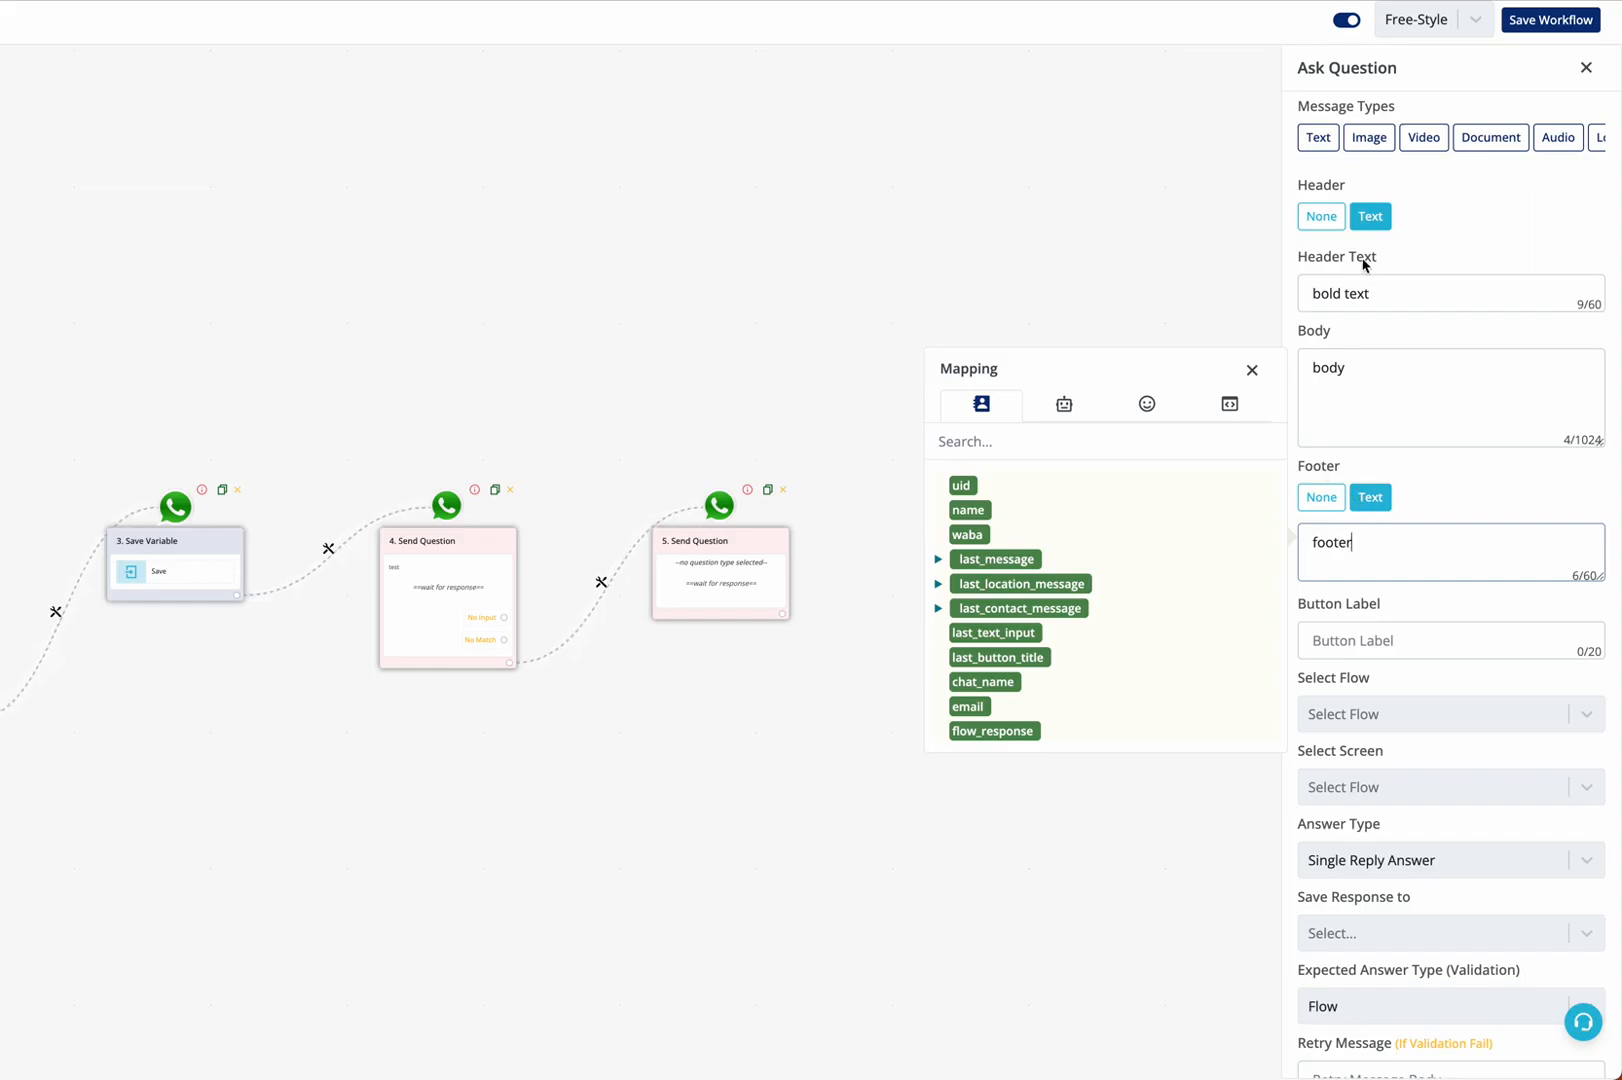
{"action": "left_click", "coordinate": [1392, 637]}
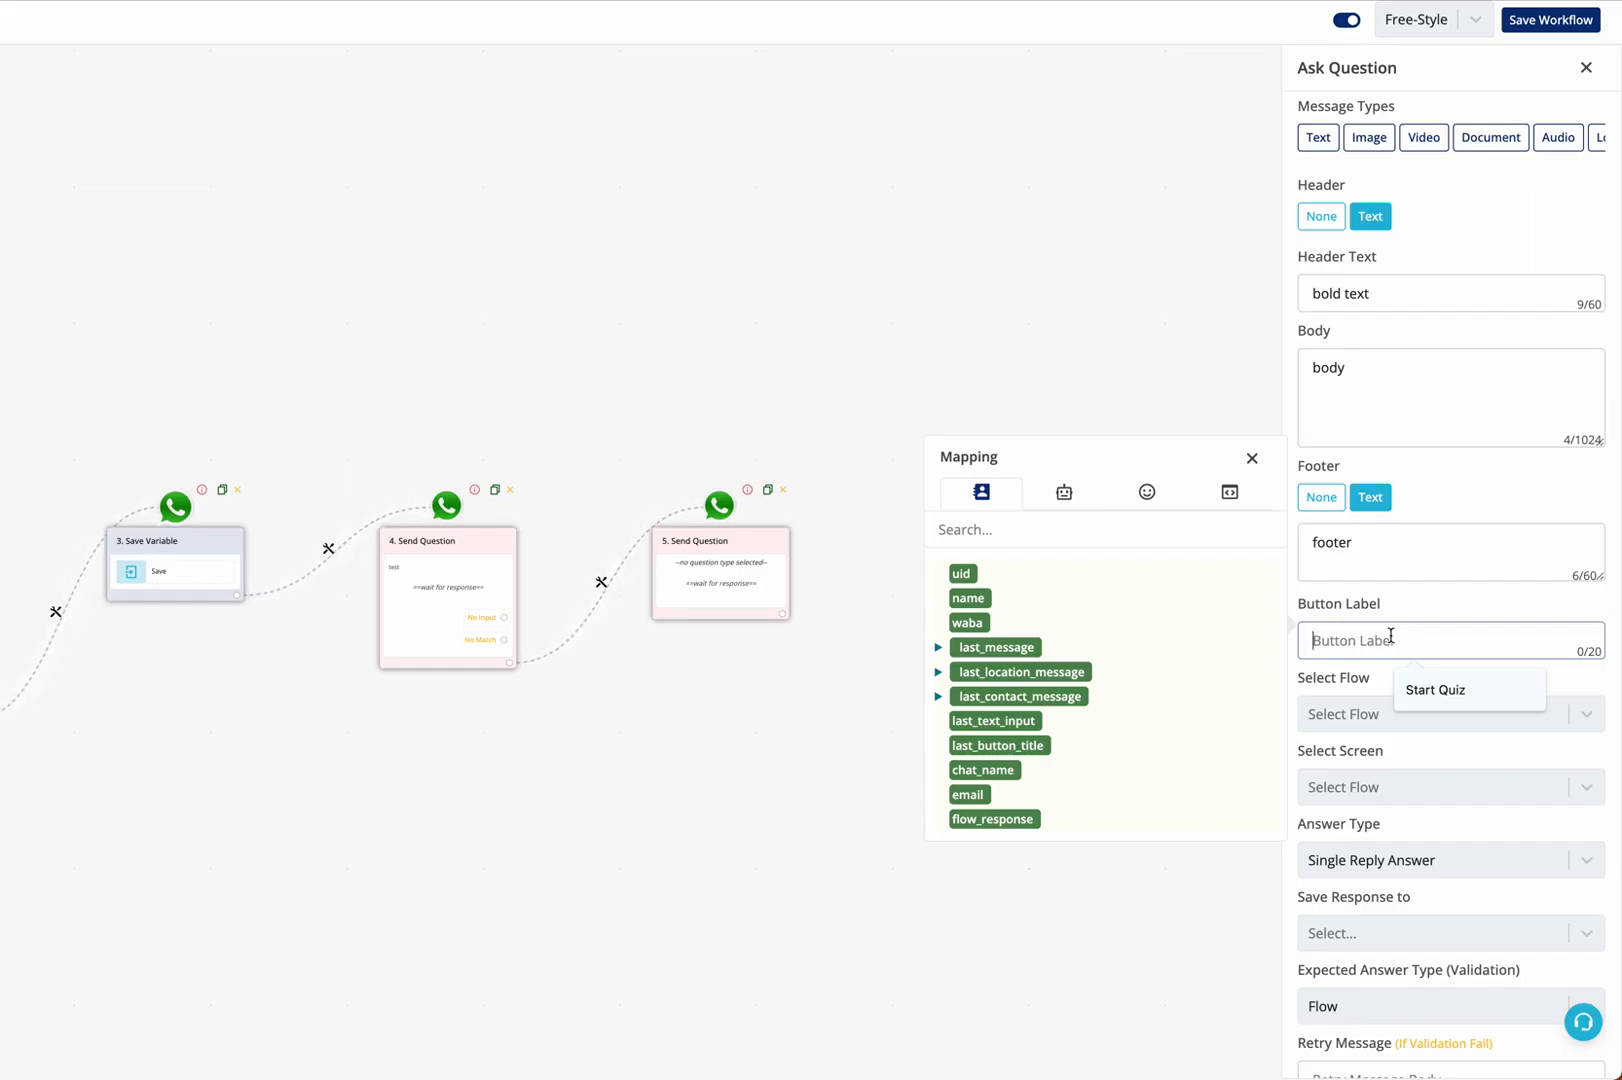
{"action": "left_click", "coordinate": [1430, 686]}
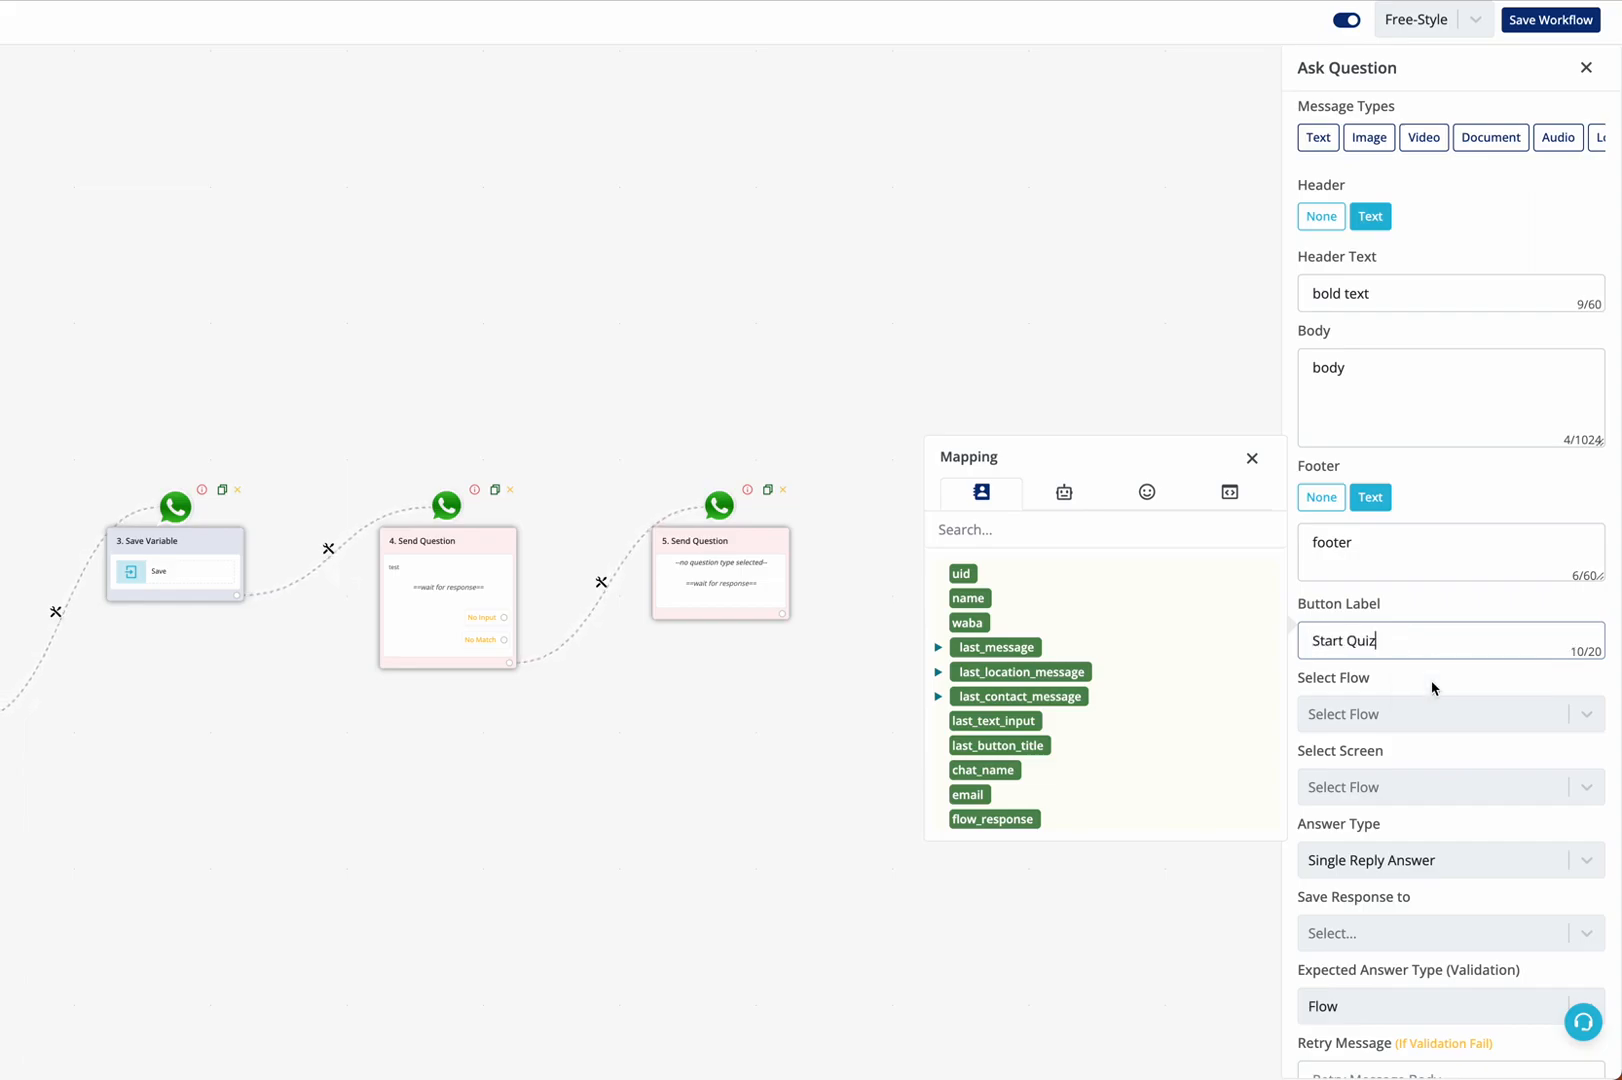
Set the question's flow to test11 (Published) and its screen to welcome
{"action": "scroll", "coordinate": [1400, 600], "scroll_direction": "down", "scroll_amount": 3}
{"action": "left_click", "coordinate": [1362, 450]}
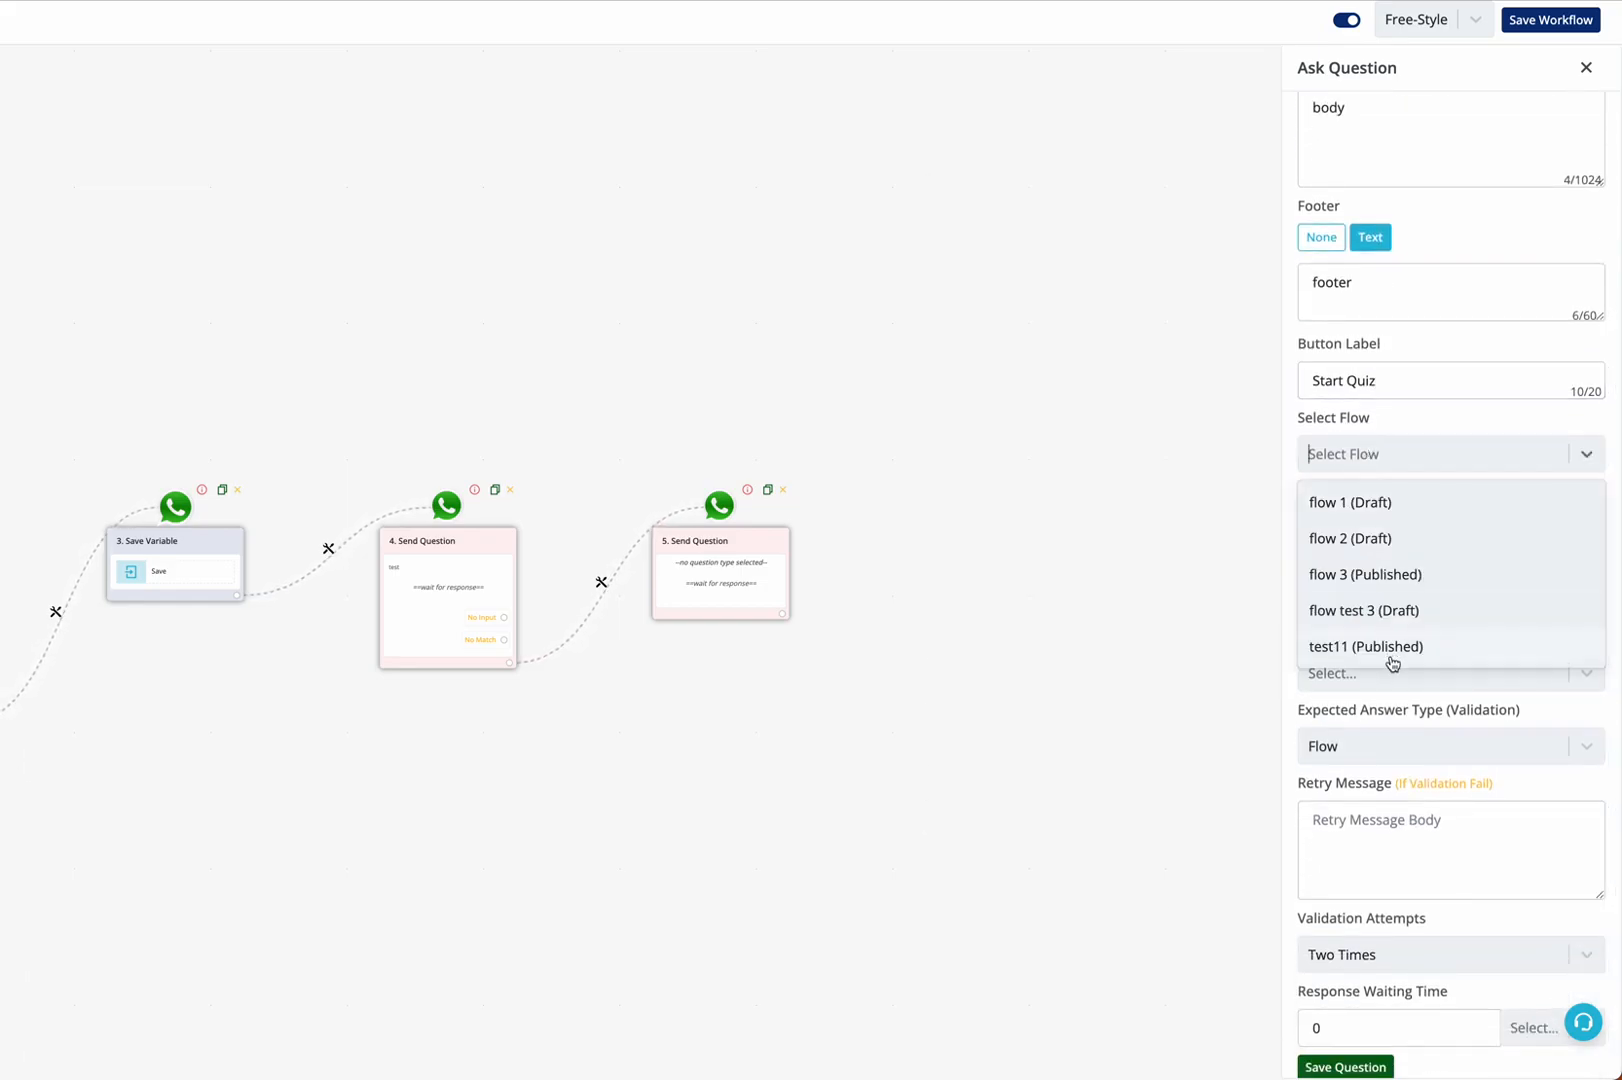
{"action": "left_click", "coordinate": [1389, 652]}
{"action": "left_click", "coordinate": [1387, 536]}
{"action": "left_click", "coordinate": [1388, 575]}
Store the answer in the flow response custom field and save the question
{"action": "left_click", "coordinate": [1389, 670]}
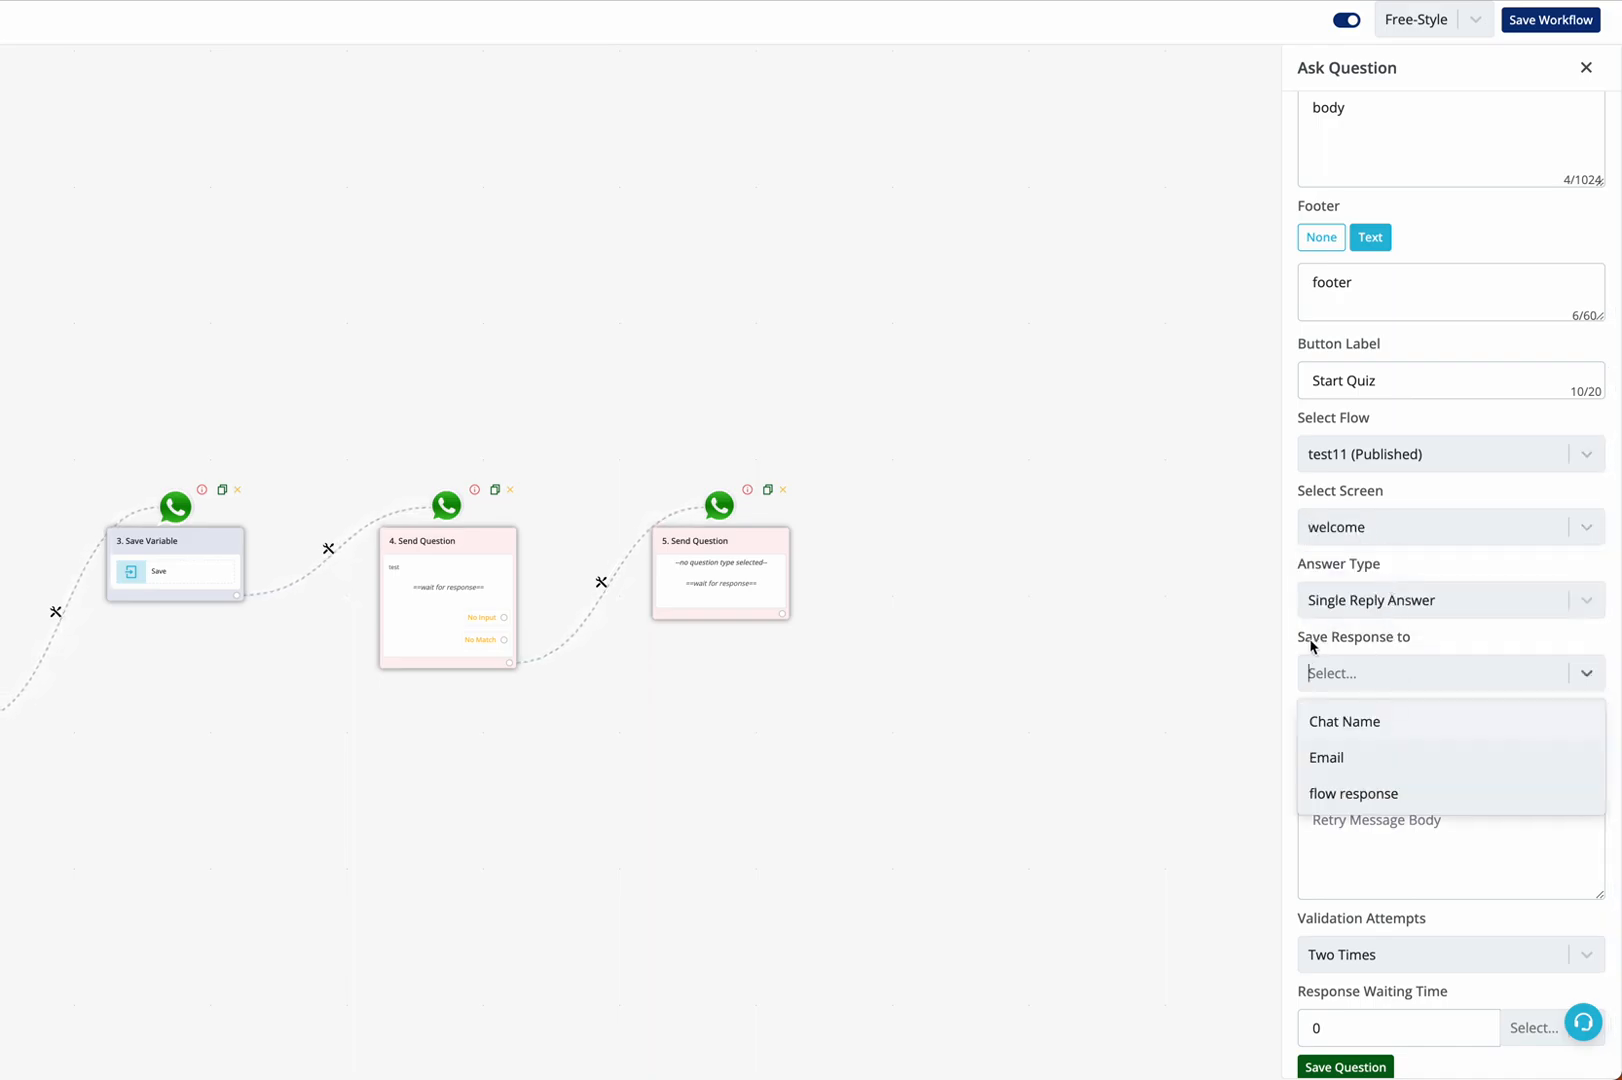
{"action": "left_click", "coordinate": [1389, 791]}
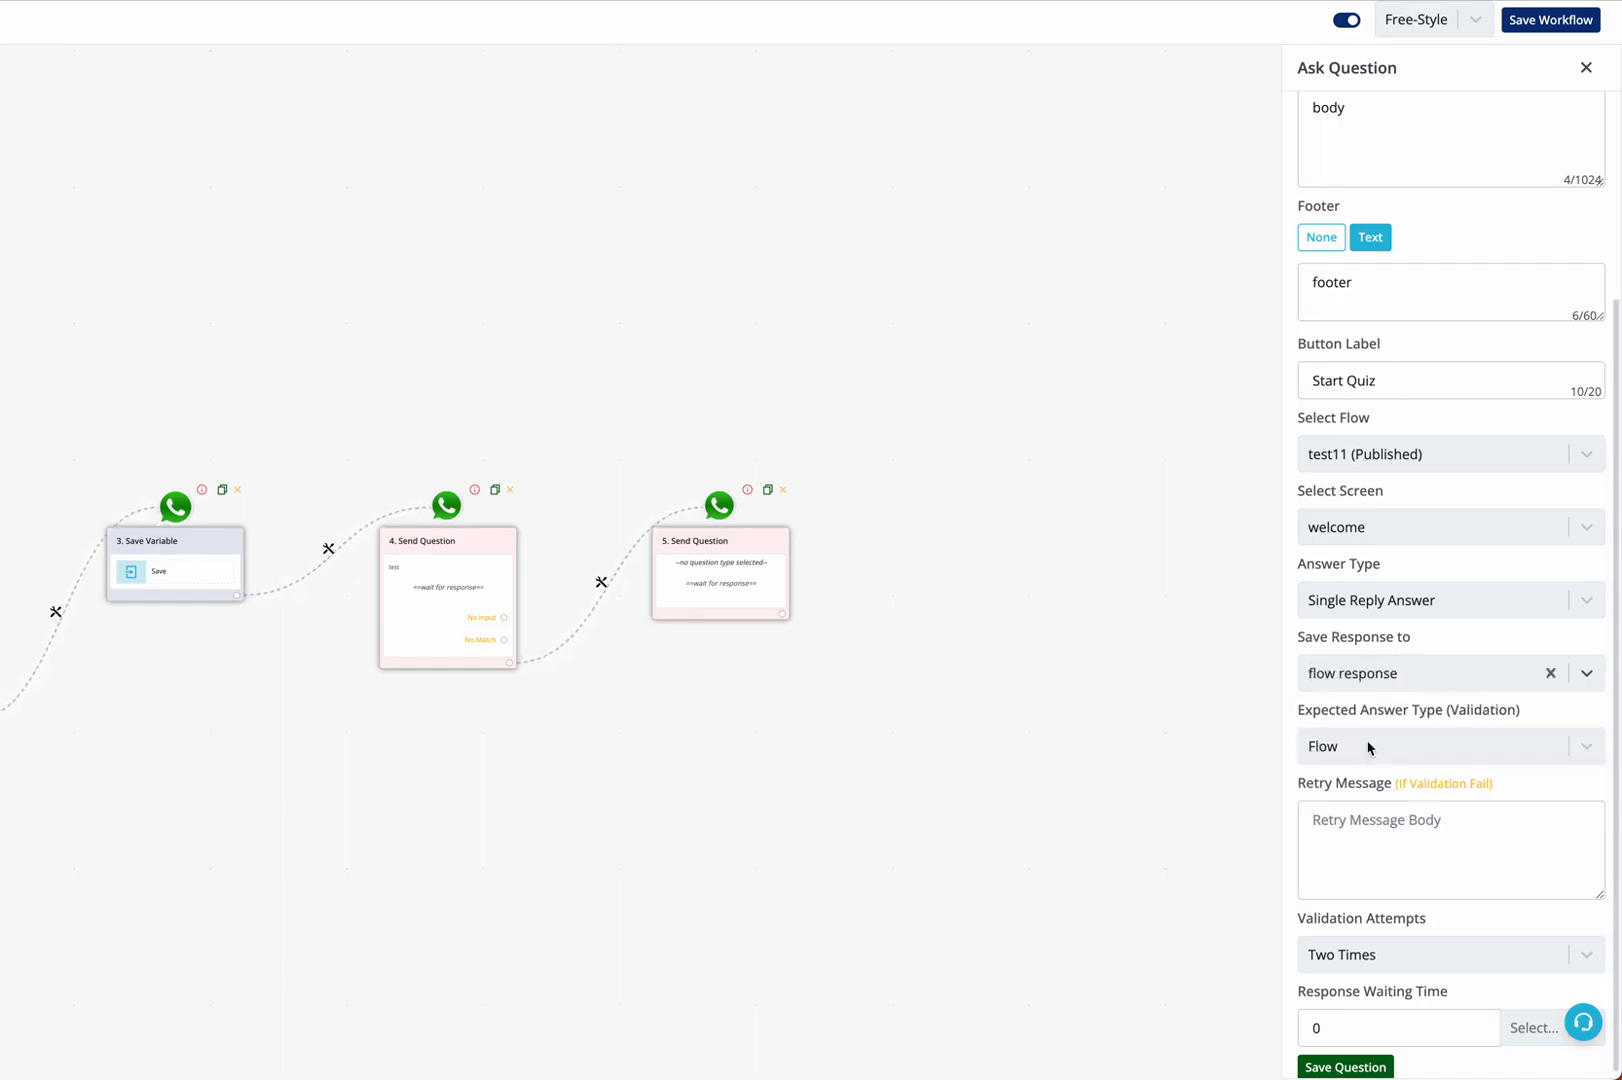
{"action": "left_click", "coordinate": [1376, 677]}
{"action": "left_click", "coordinate": [1392, 790]}
{"action": "scroll", "coordinate": [1404, 560], "scroll_direction": "up", "scroll_amount": 3}
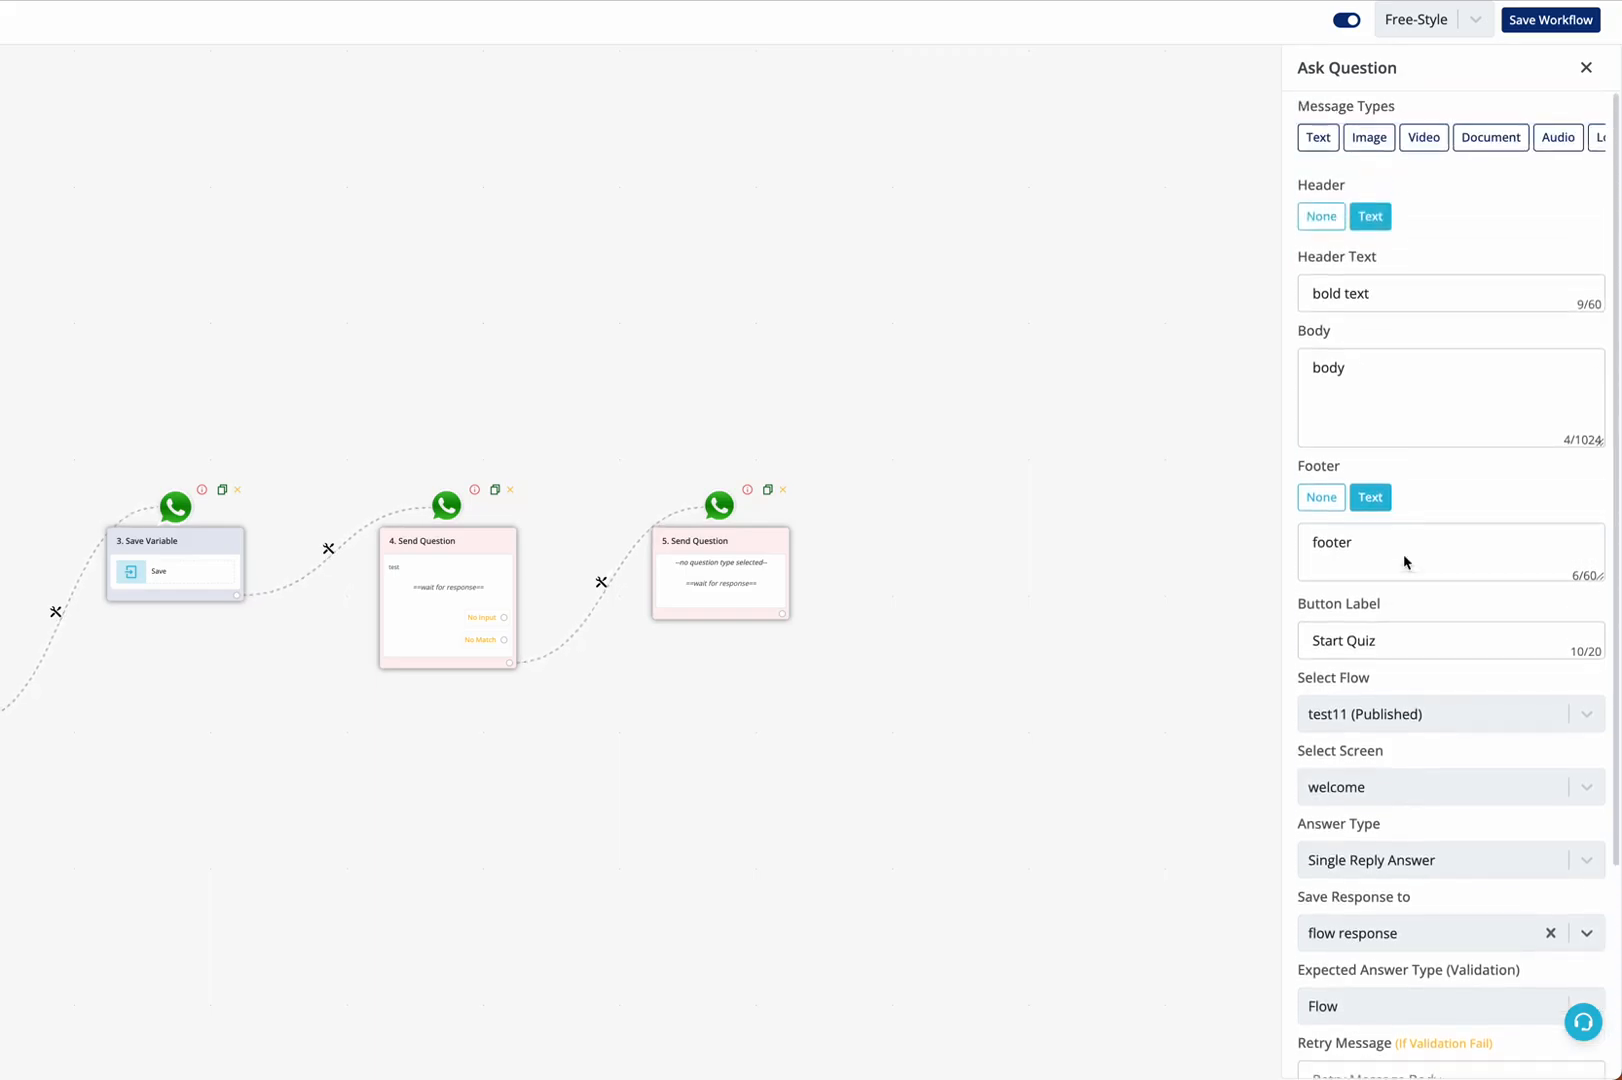
{"action": "scroll", "coordinate": [1404, 556], "scroll_direction": "down", "scroll_amount": 3}
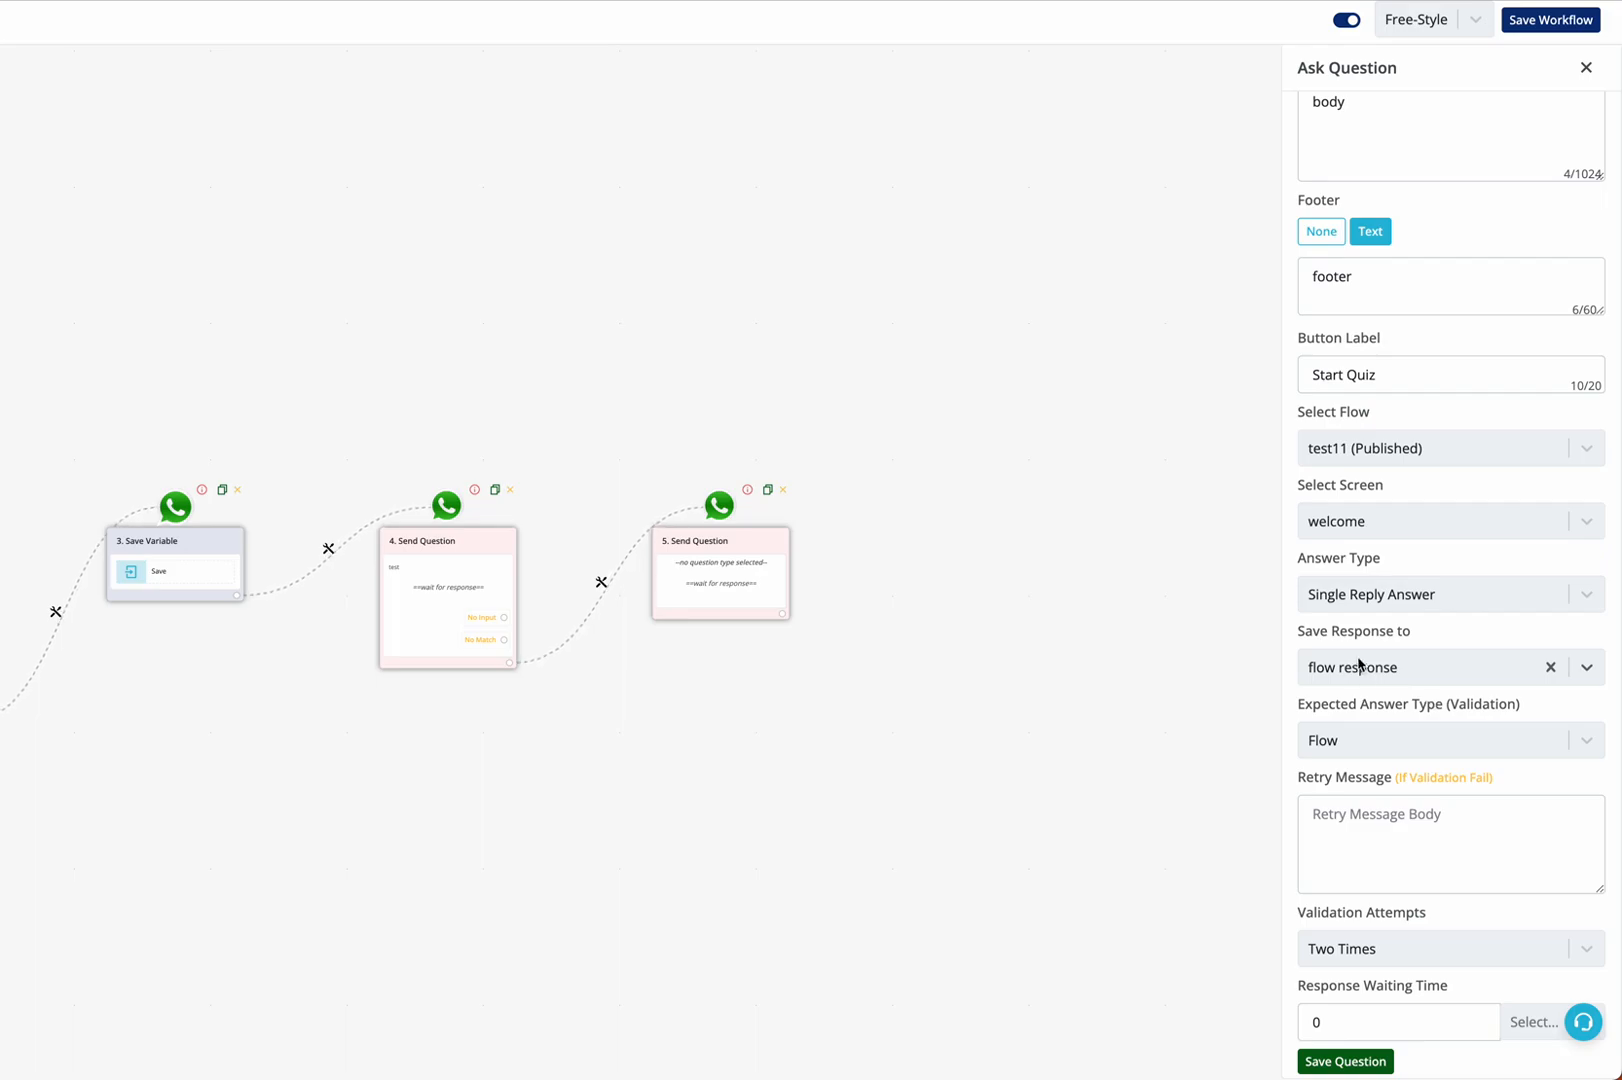
{"action": "left_click", "coordinate": [1368, 1064]}
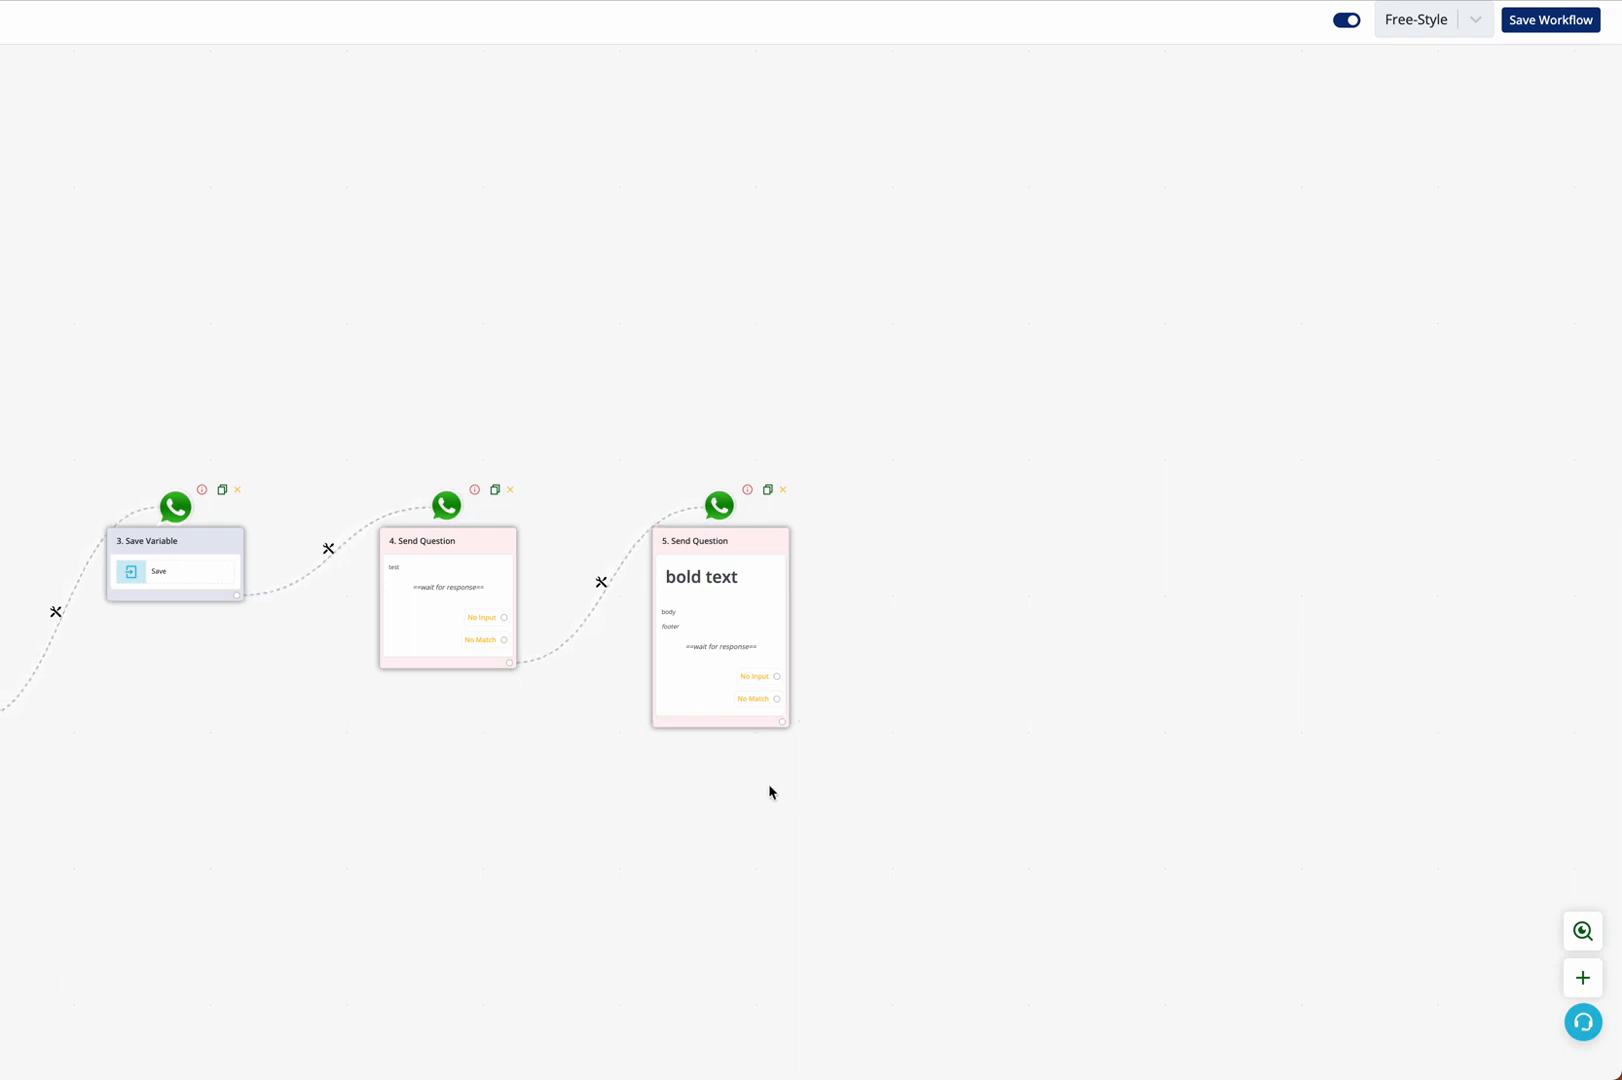
Reopen the settings of the fifth question node
{"action": "left_click", "coordinate": [775, 580]}
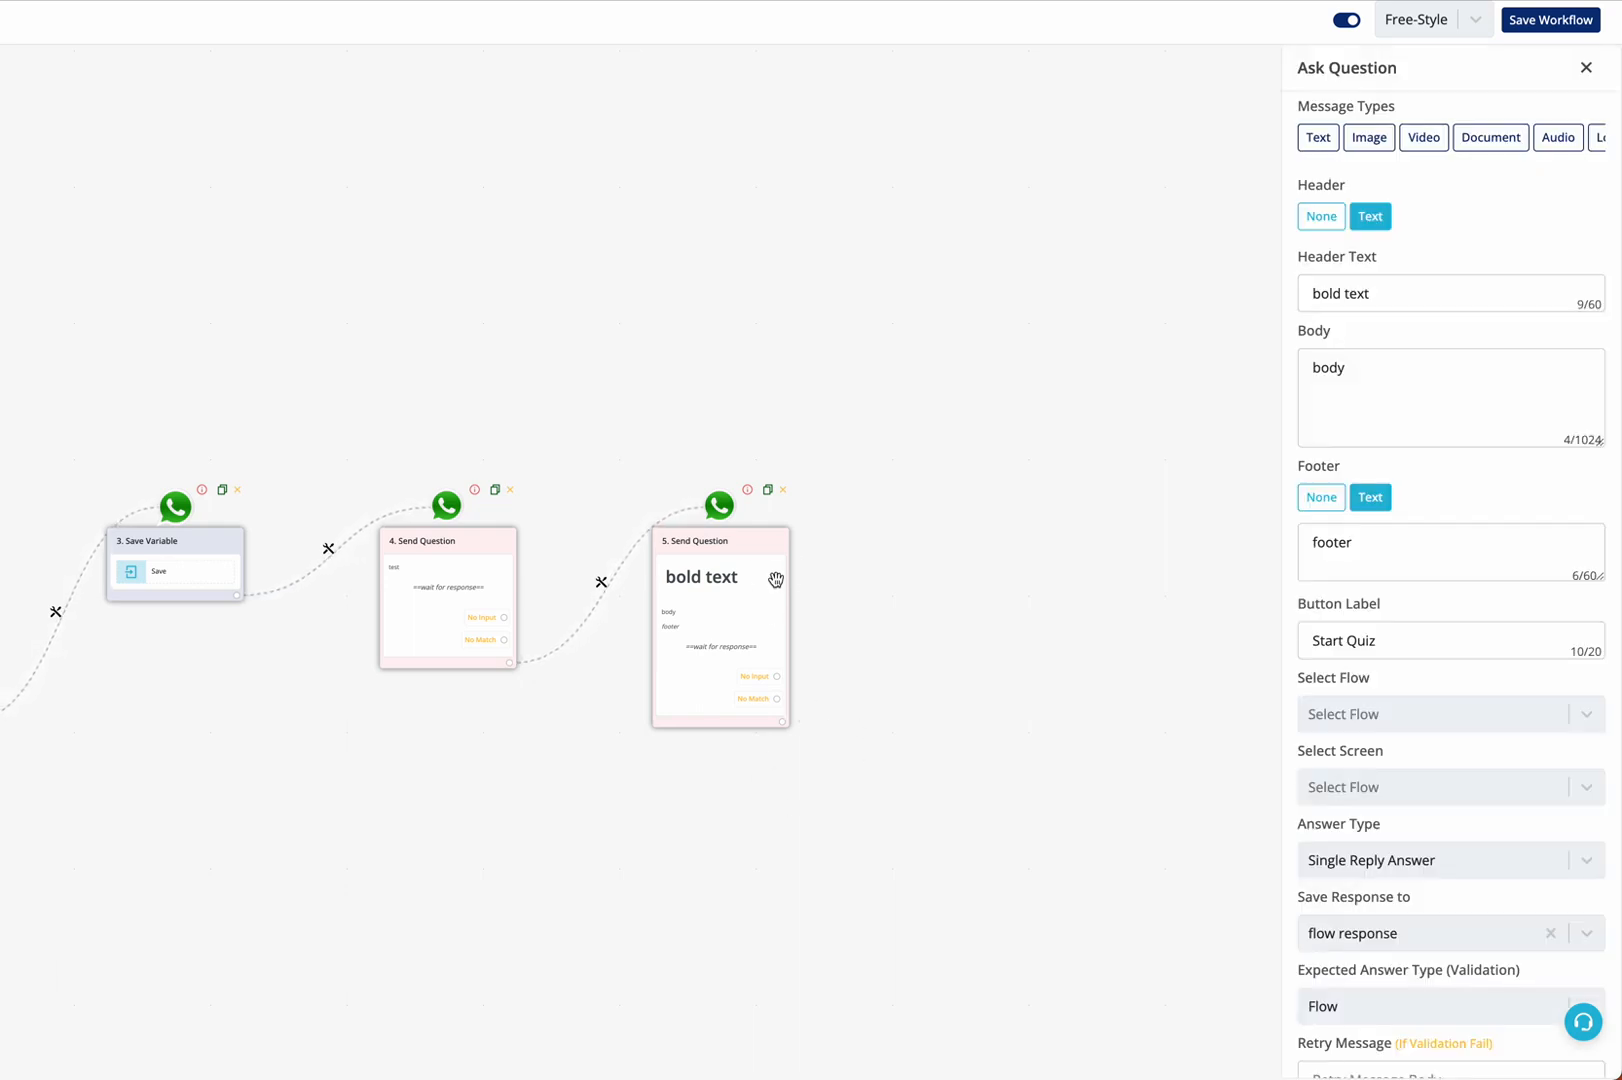